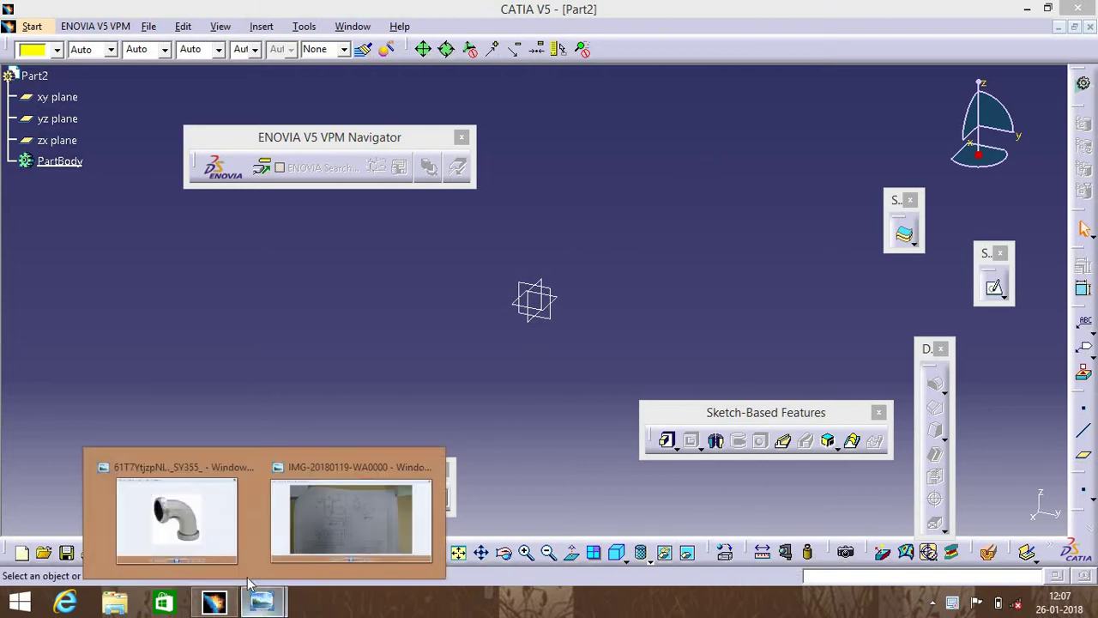
Step: Open the pipe joint drawing IMG-20180119-WA0000 in Photo Viewer, after closing the elbow photo
{"action": "left_click", "coordinate": [182, 509]}
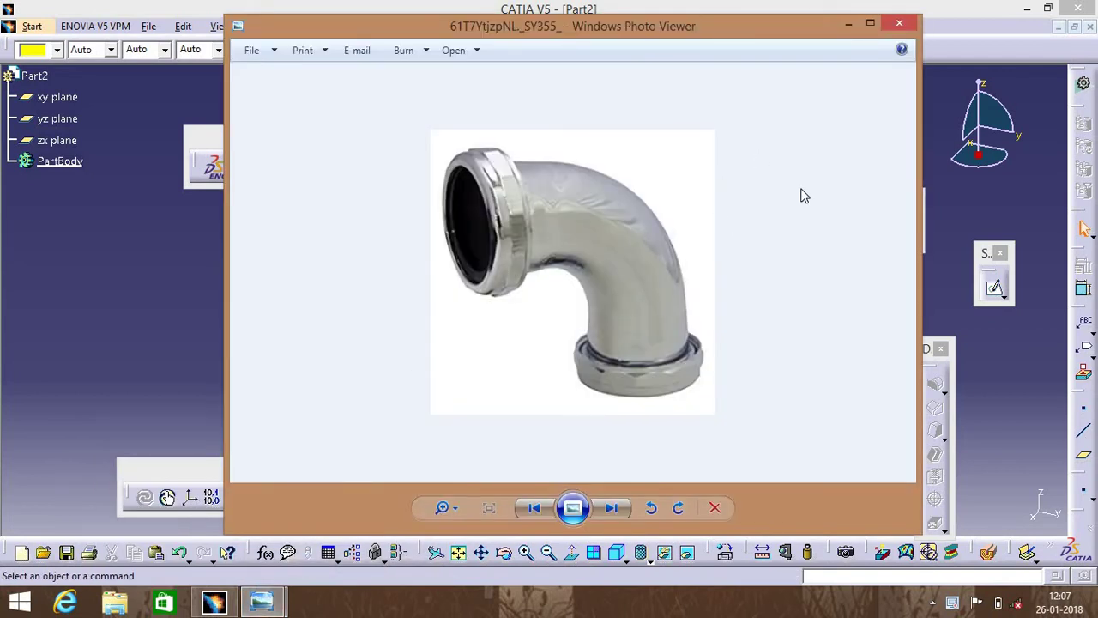
{"action": "left_click", "coordinate": [900, 26]}
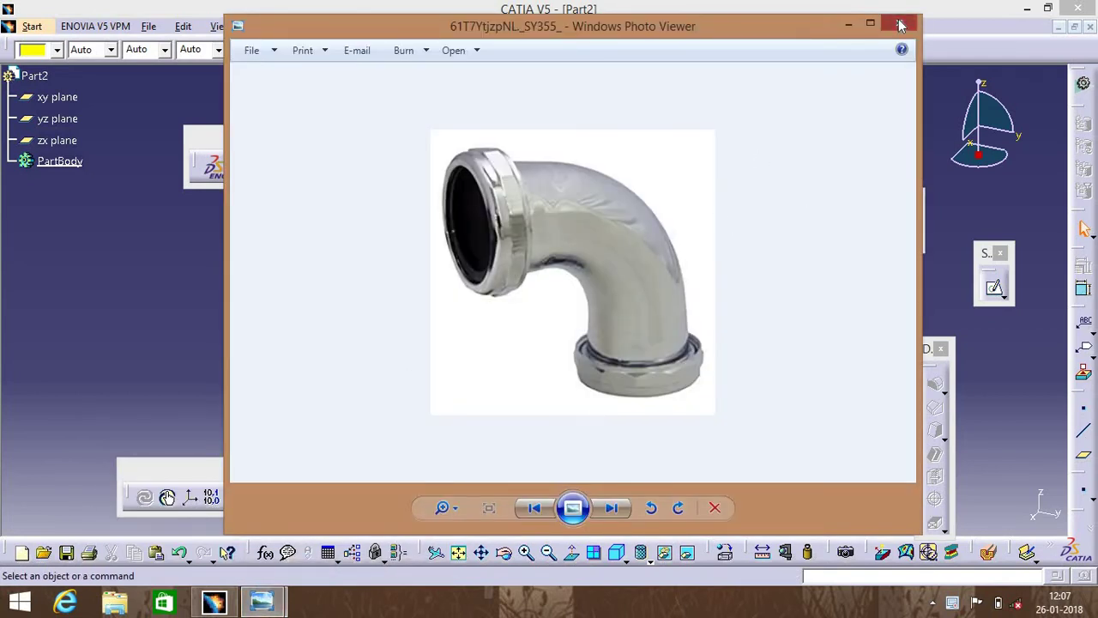
{"action": "left_click", "coordinate": [263, 603]}
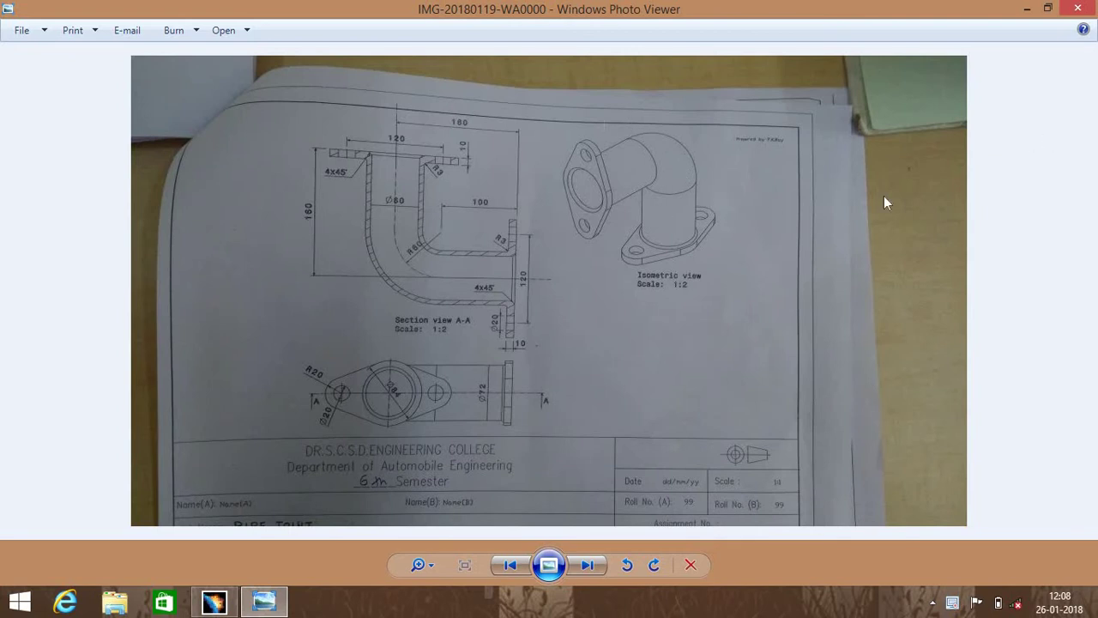
Step: Create a new Part Design part with the default name Part3
{"action": "left_click", "coordinate": [213, 602]}
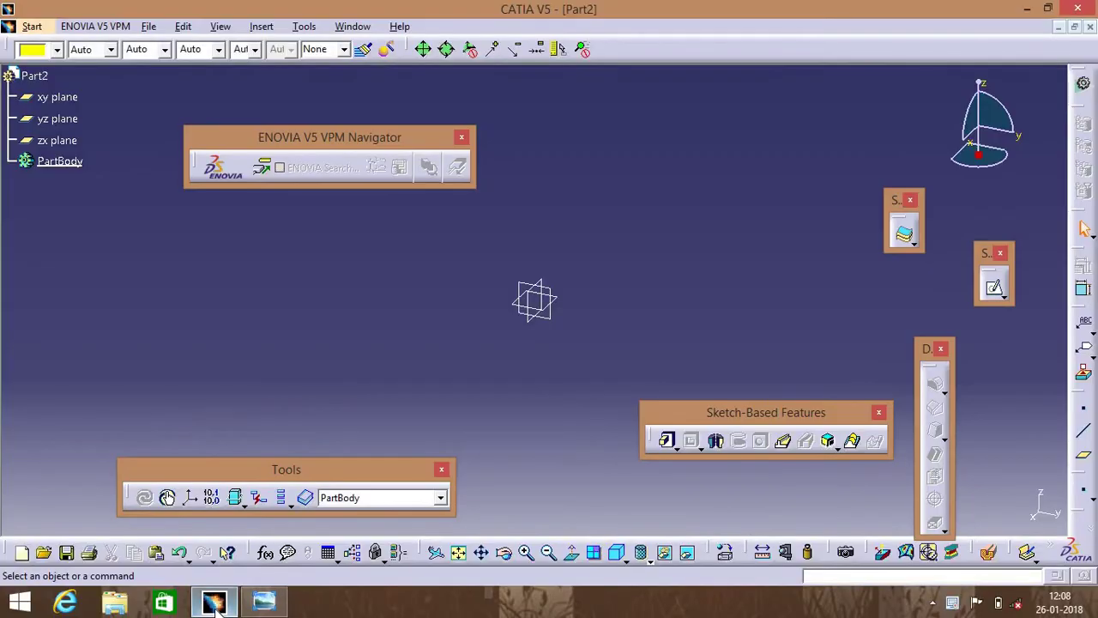
{"action": "left_click", "coordinate": [41, 29]}
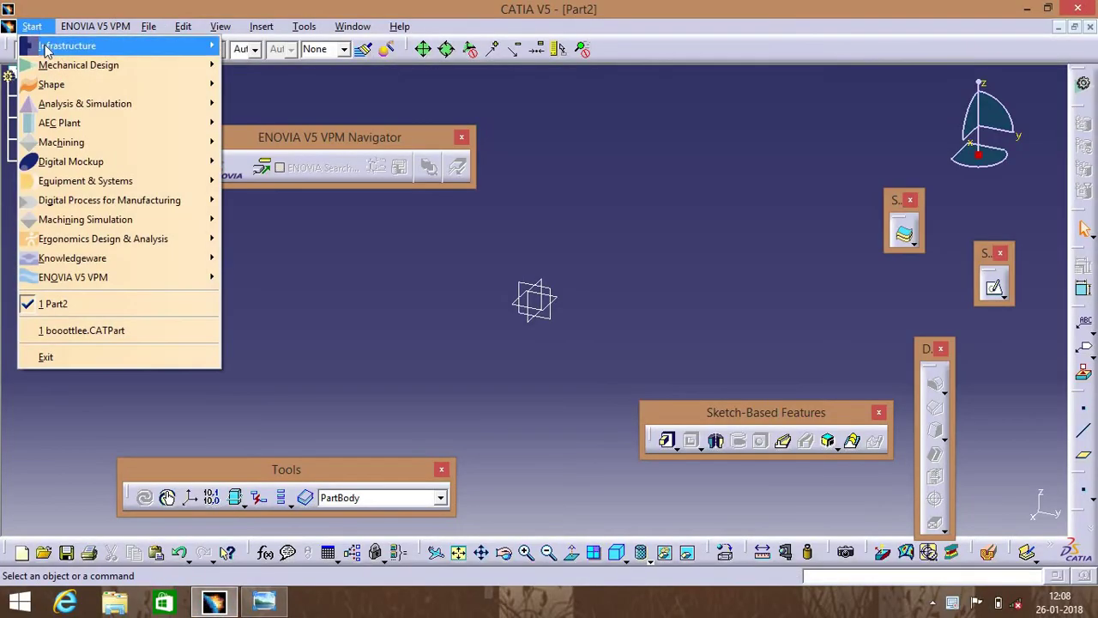
{"action": "mouse_move", "coordinate": [78, 65]}
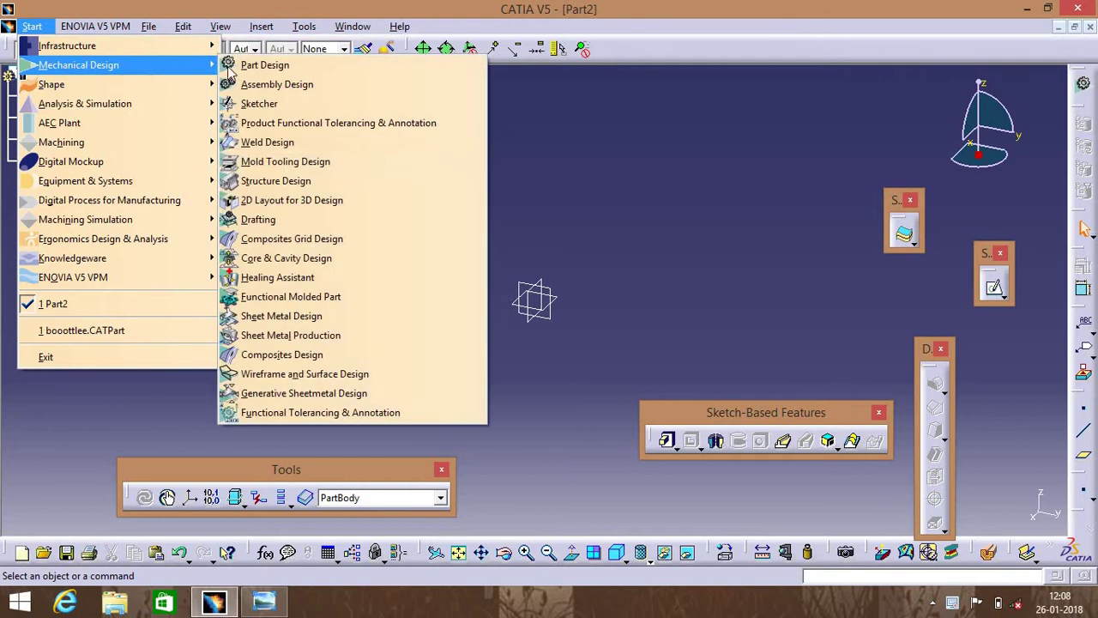
{"action": "left_click", "coordinate": [251, 73]}
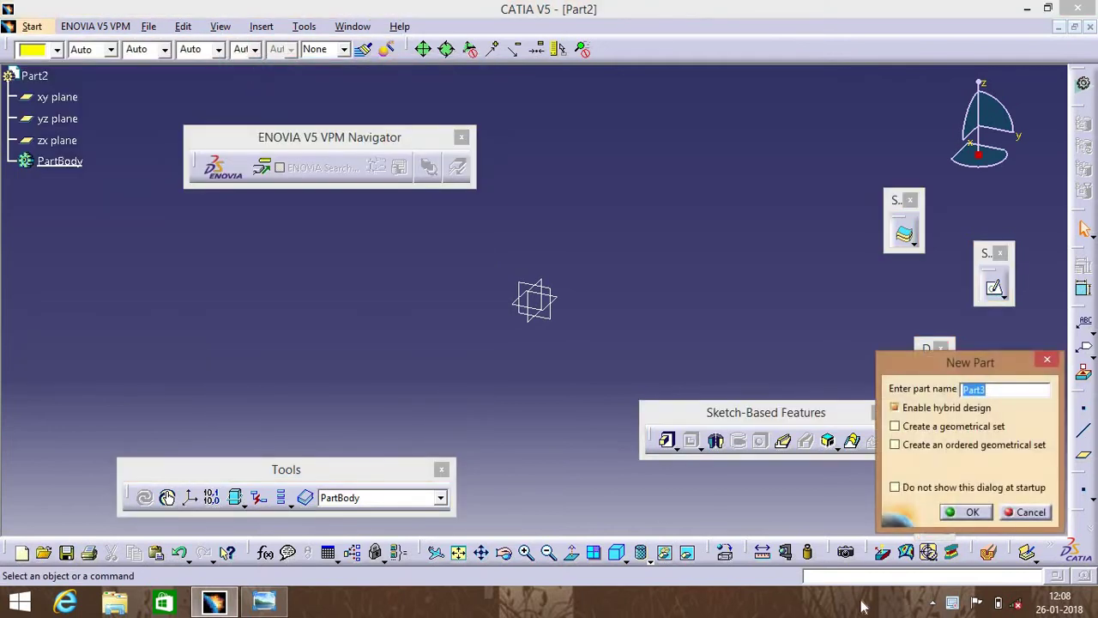
{"action": "left_click", "coordinate": [973, 515]}
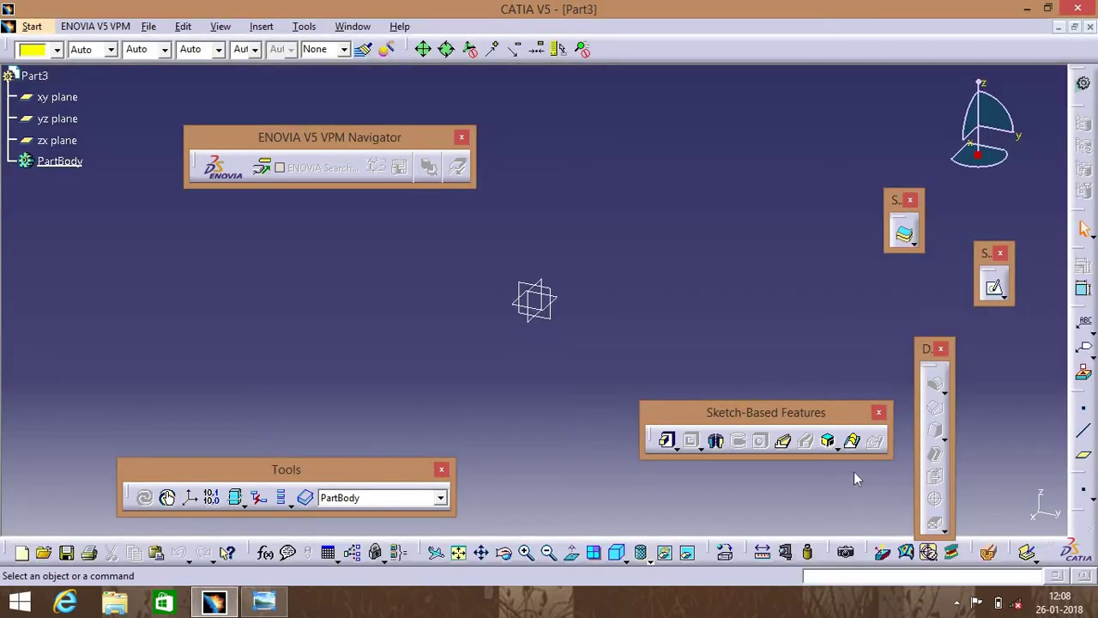
Step: Start a sketch on the xy plane
{"action": "left_click", "coordinate": [556, 300]}
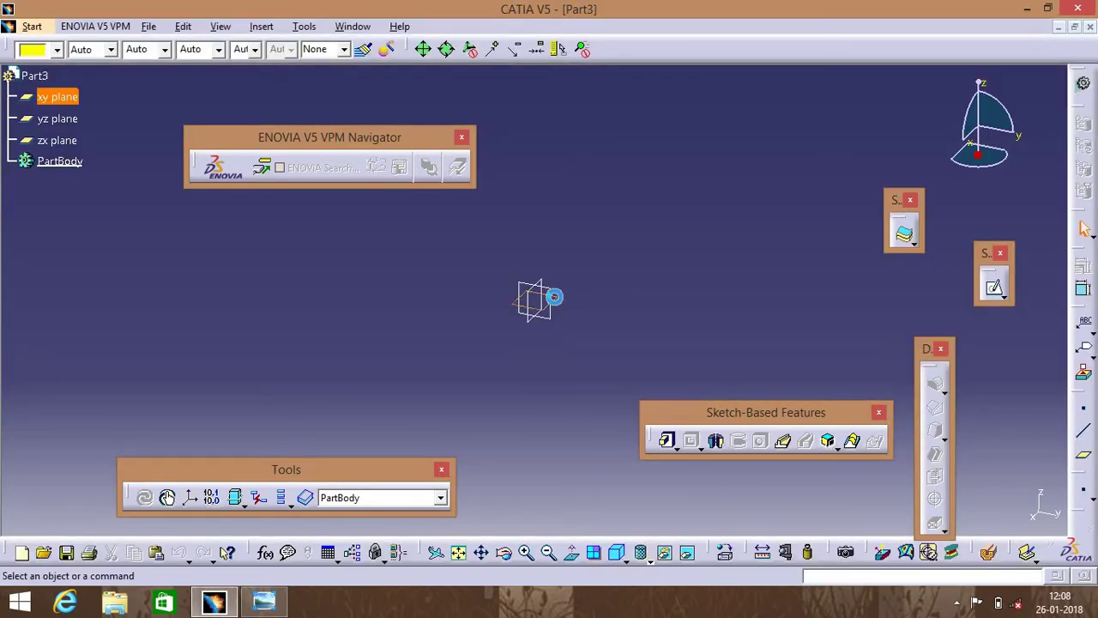
{"action": "left_click", "coordinate": [993, 290]}
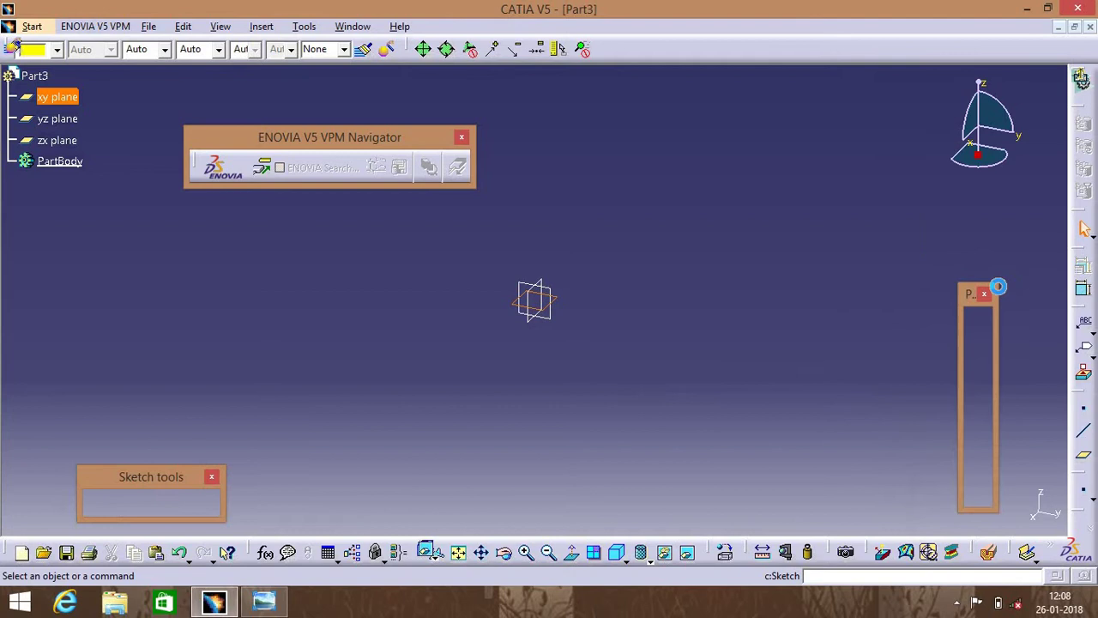
{"action": "left_click", "coordinate": [978, 375]}
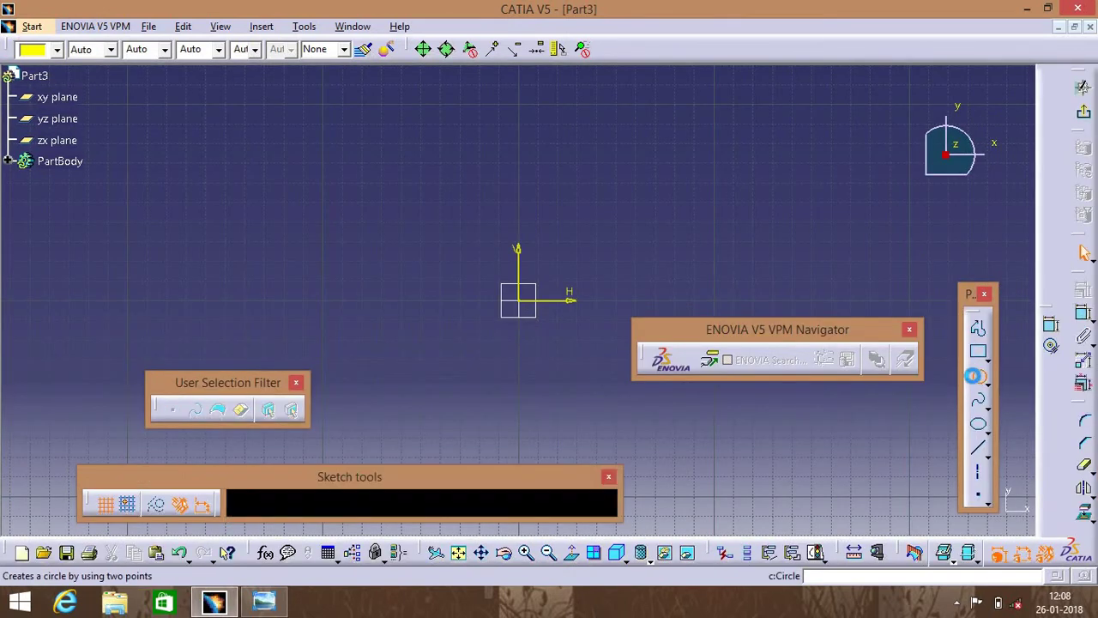
Step: Draw a circle centred on the sketch origin and constrain its diameter to 84 mm
{"action": "left_click", "coordinate": [518, 300]}
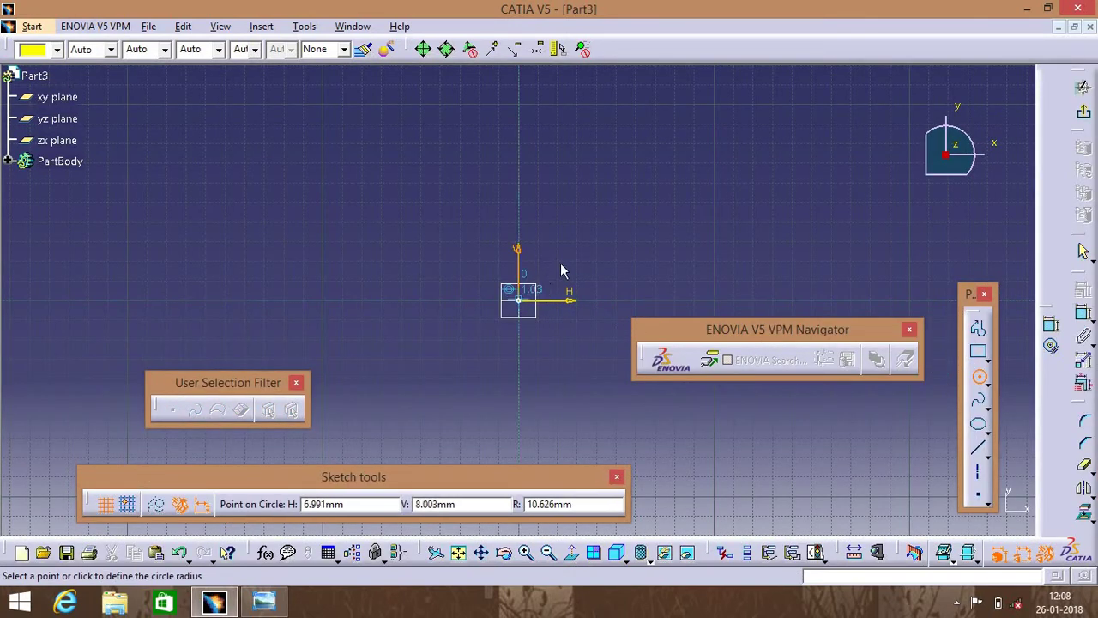
{"action": "left_click", "coordinate": [615, 227]}
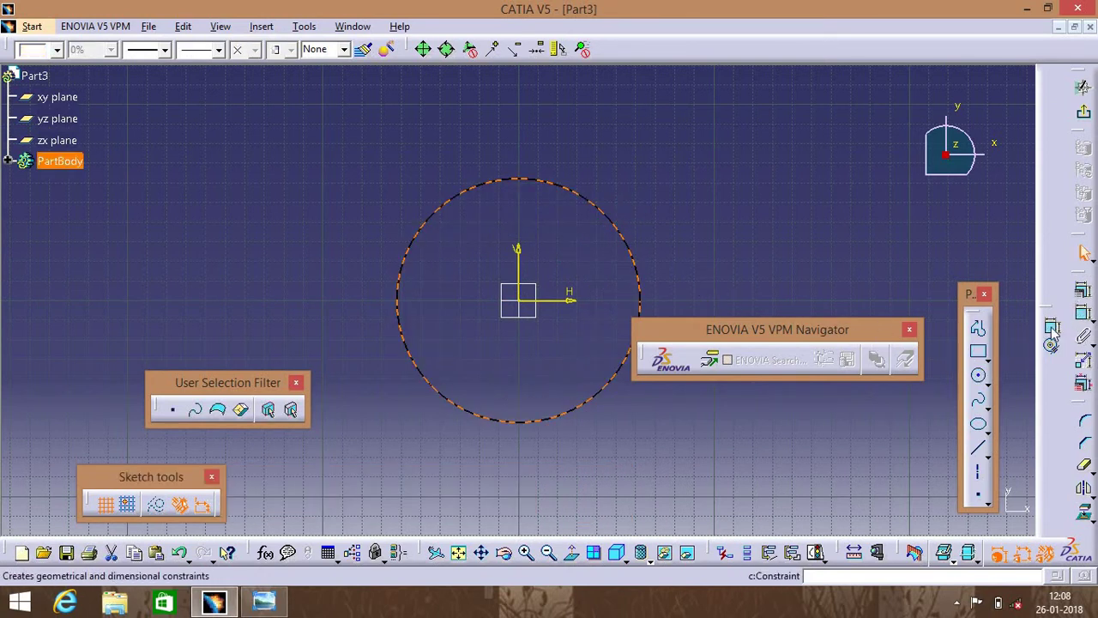
{"action": "left_click", "coordinate": [1053, 330]}
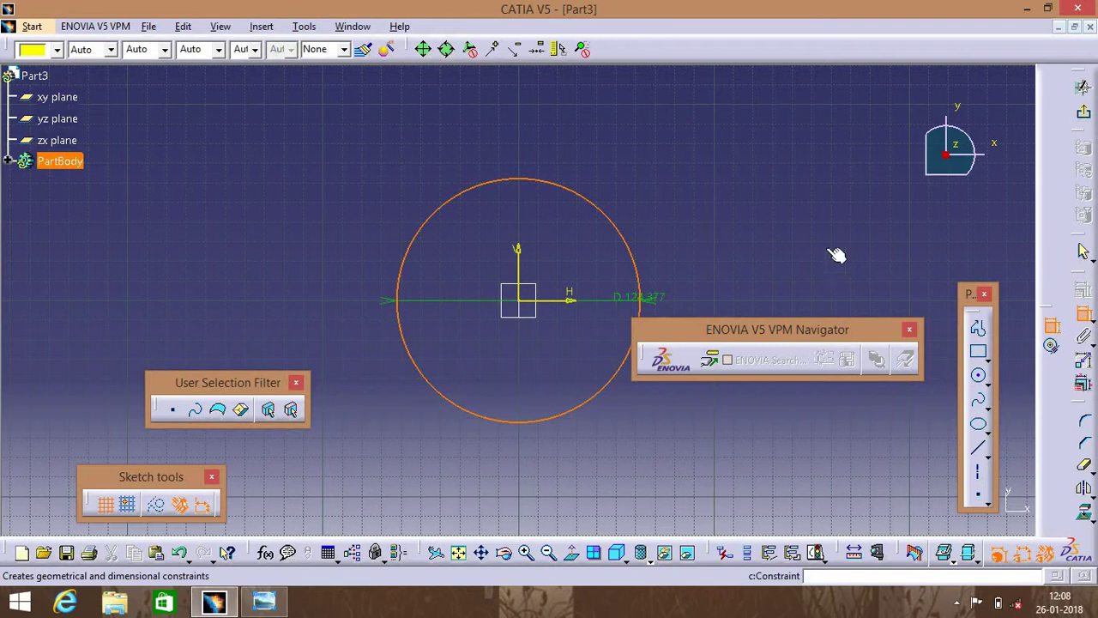
{"action": "left_click", "coordinate": [681, 204]}
{"action": "double_click", "coordinate": [679, 206]}
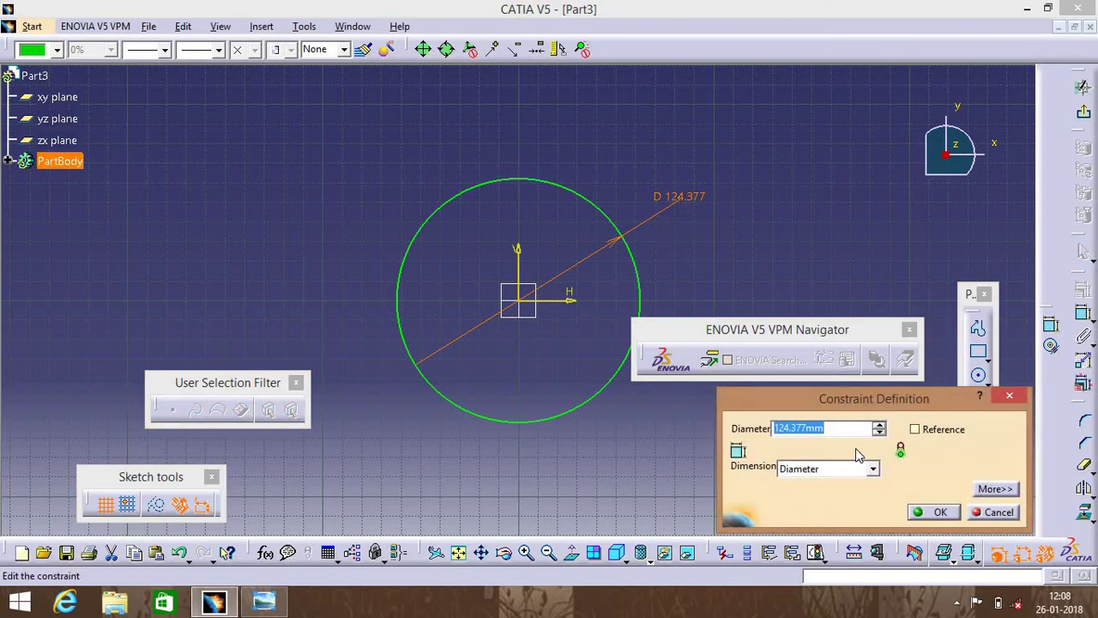
{"action": "key", "text": "BackSpace"}
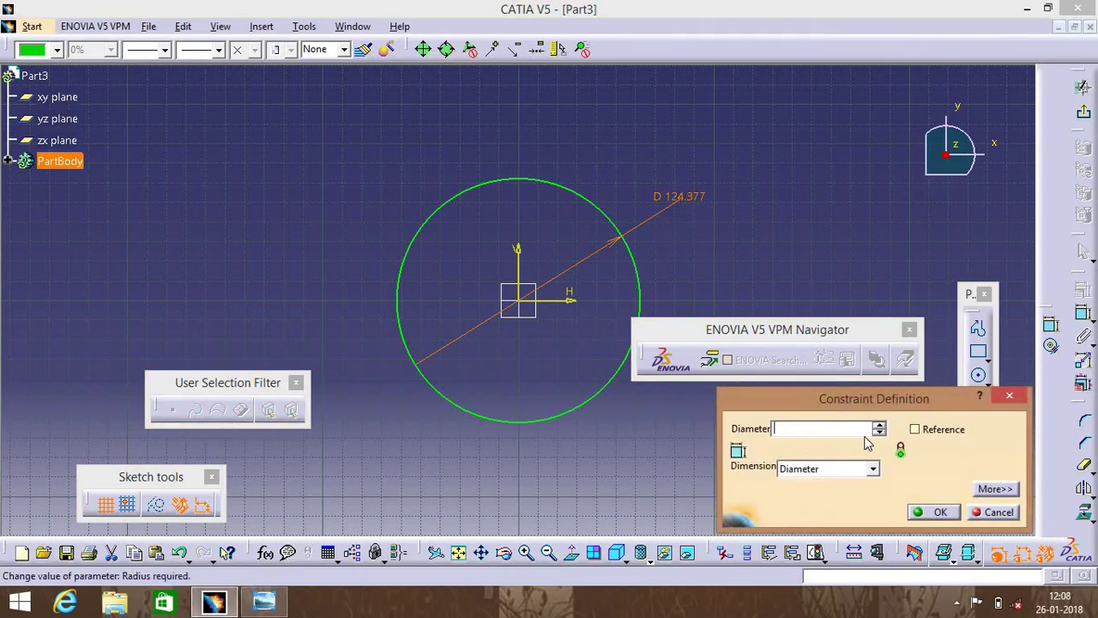
{"action": "type", "text": "84"}
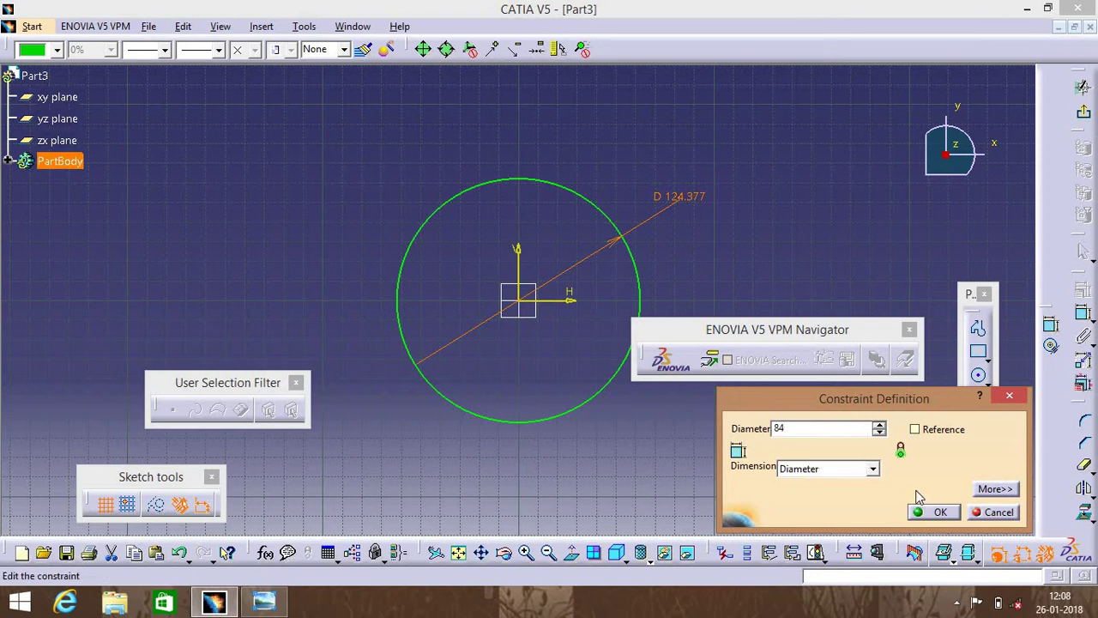
{"action": "left_click", "coordinate": [929, 512]}
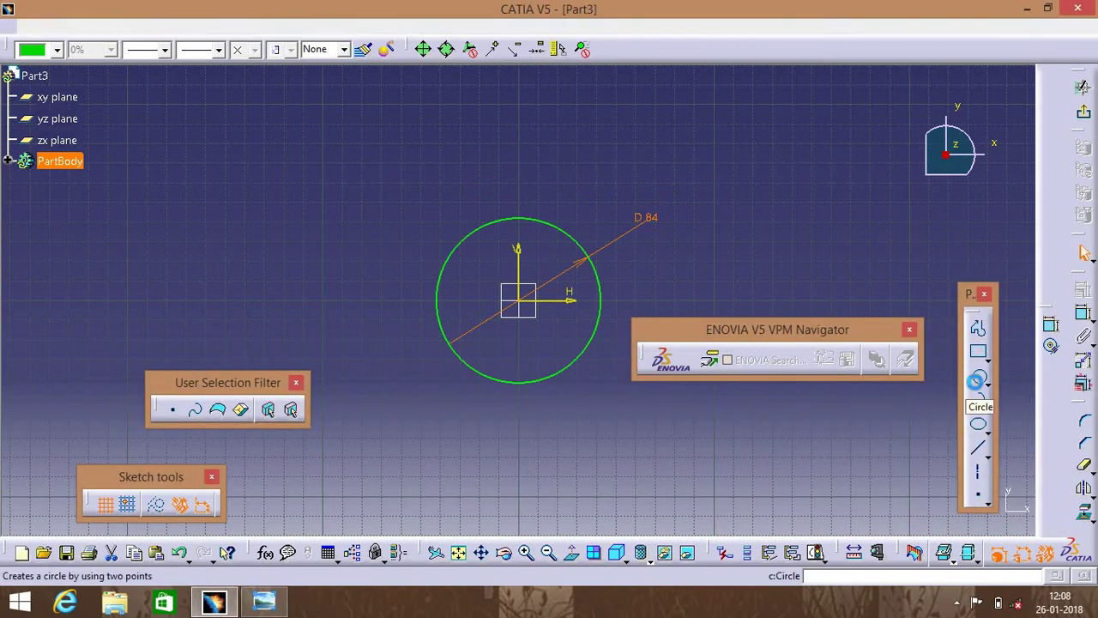
Step: Draw a 20 mm diameter circle on the vertical axis above the 84 mm circle
{"action": "left_click", "coordinate": [979, 377]}
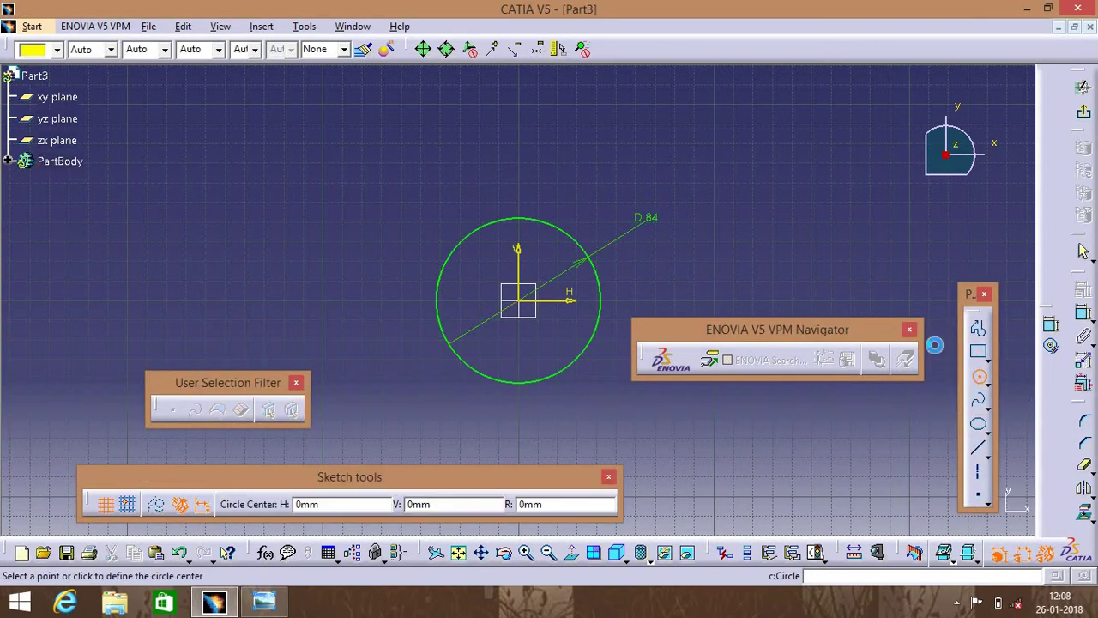
{"action": "left_click", "coordinate": [519, 104]}
{"action": "left_click", "coordinate": [559, 126]}
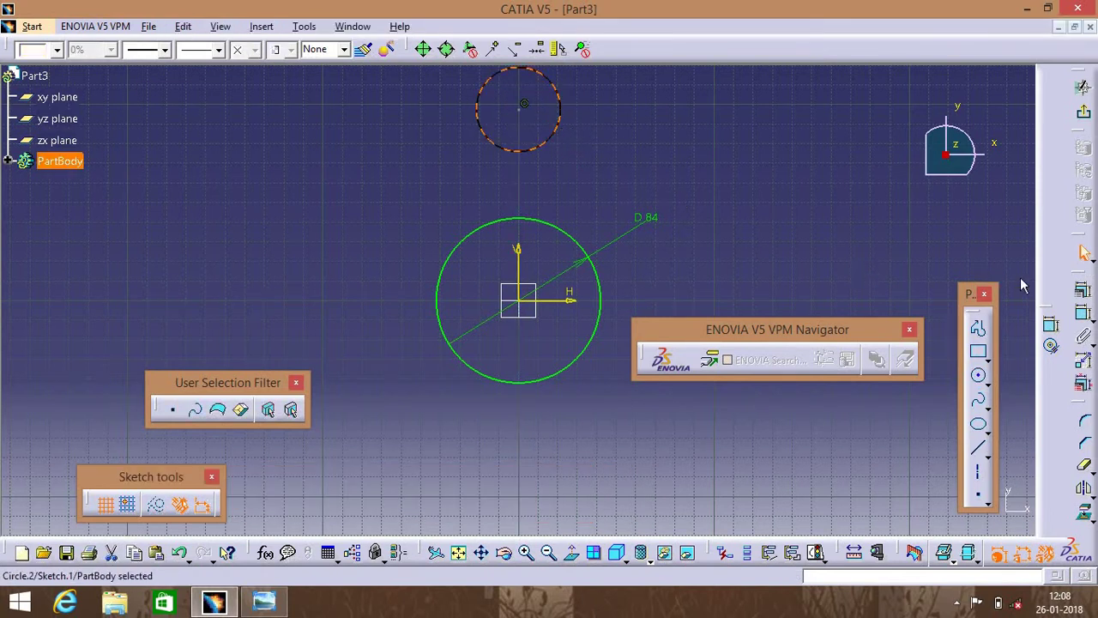
{"action": "left_click", "coordinate": [1051, 325]}
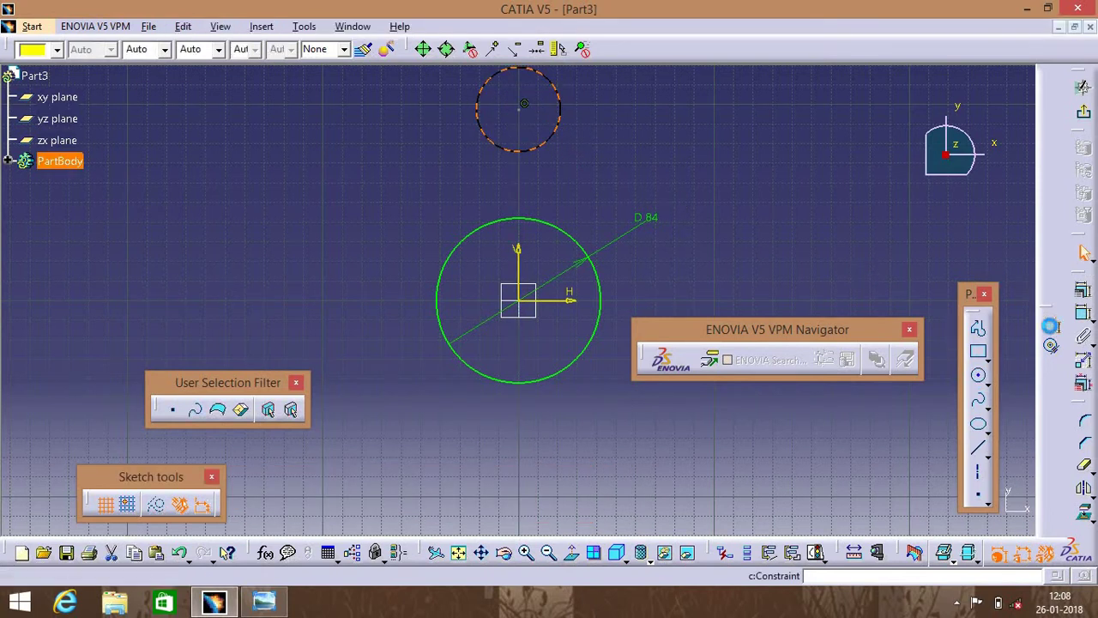
{"action": "left_click", "coordinate": [619, 172]}
{"action": "double_click", "coordinate": [619, 173]}
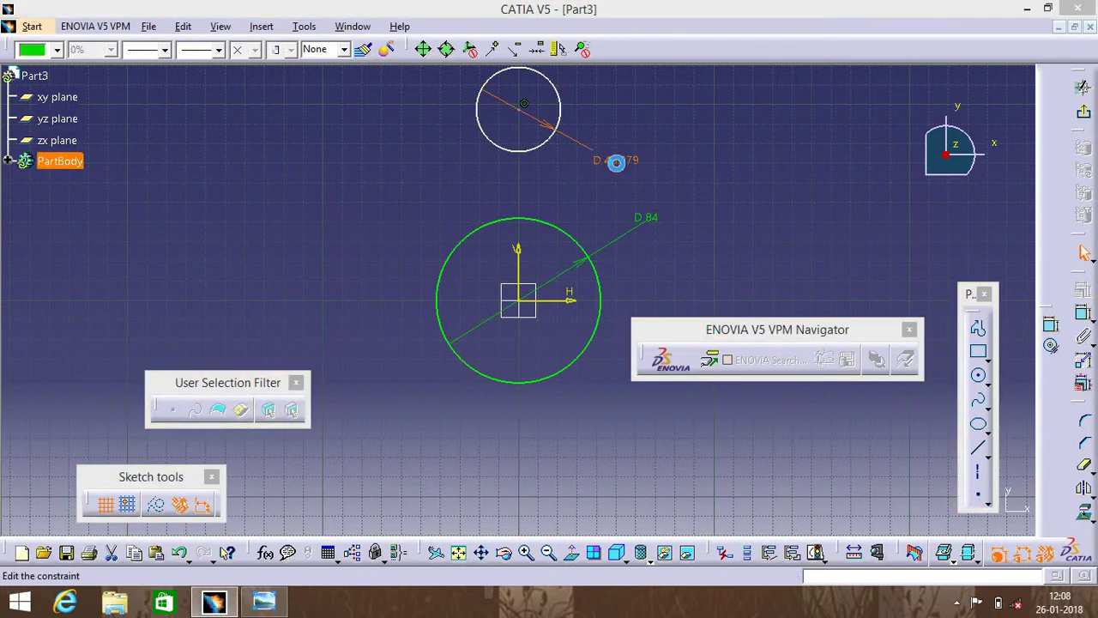
{"action": "key", "text": "BackSpace"}
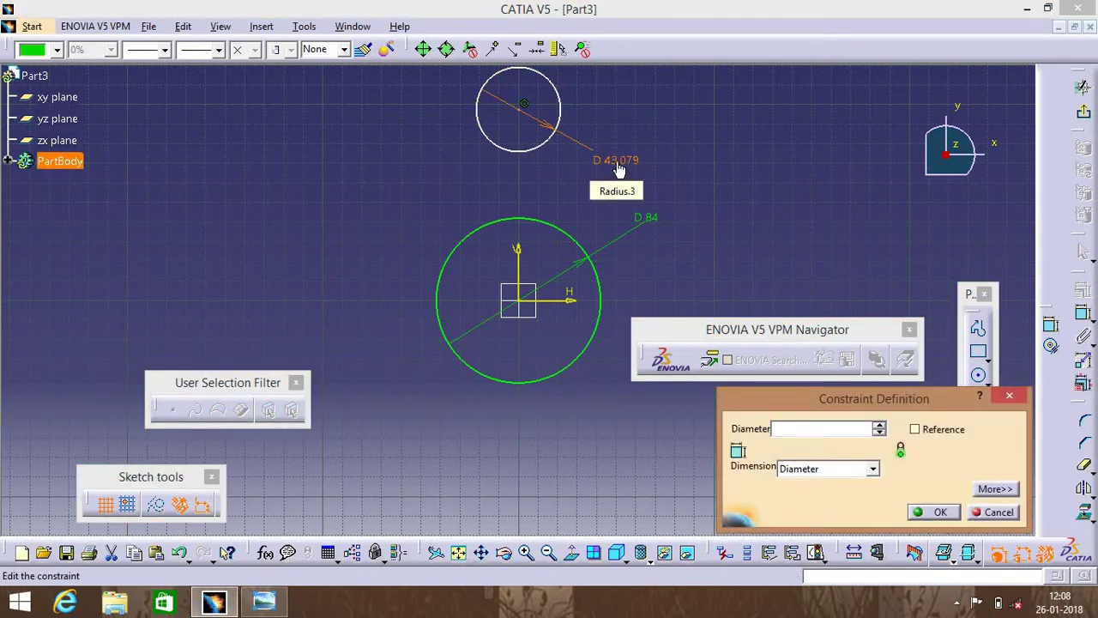
{"action": "type", "text": "20"}
{"action": "key", "text": "Return"}
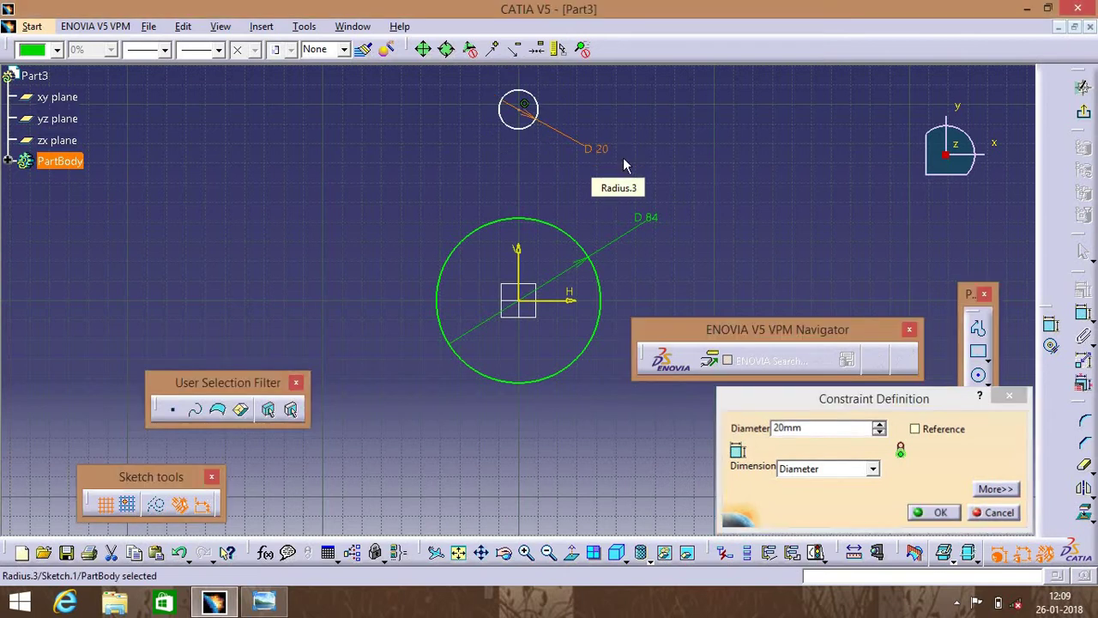
Step: Add a concentric circle around it with a 40 mm diameter
{"action": "left_click", "coordinate": [979, 378]}
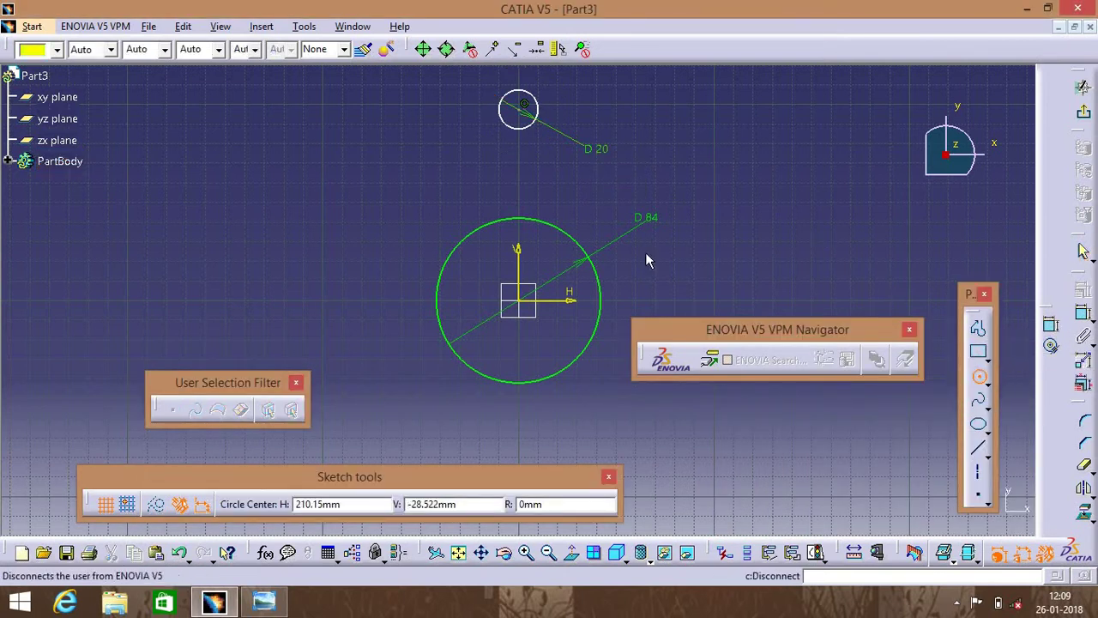
{"action": "left_click", "coordinate": [521, 106]}
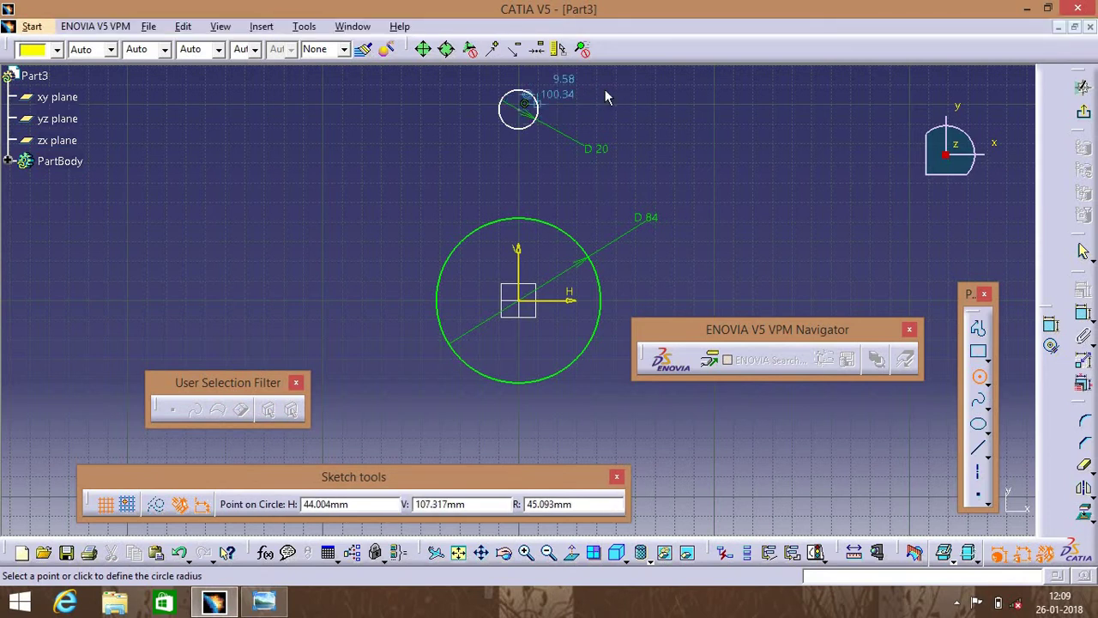
{"action": "left_click", "coordinate": [582, 107]}
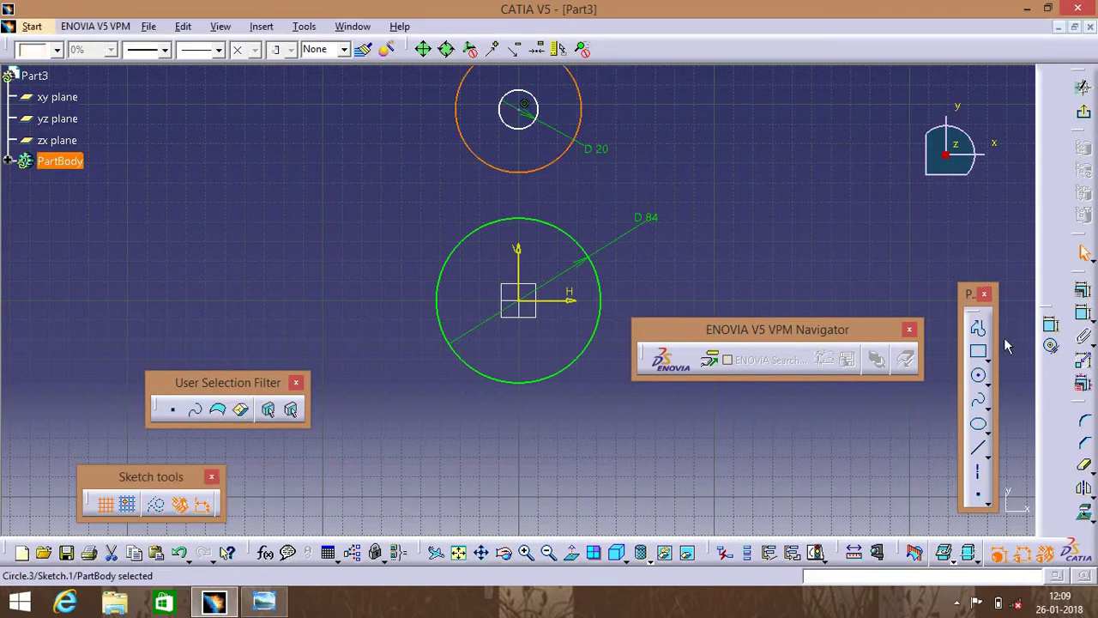
{"action": "left_click", "coordinate": [1053, 328]}
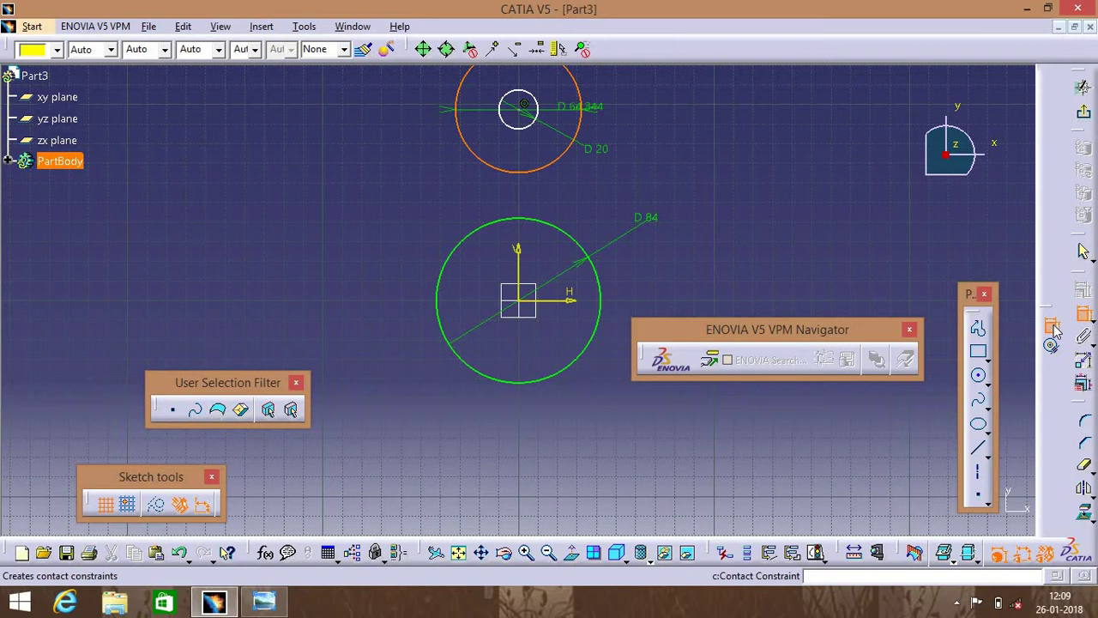
{"action": "left_click", "coordinate": [662, 167]}
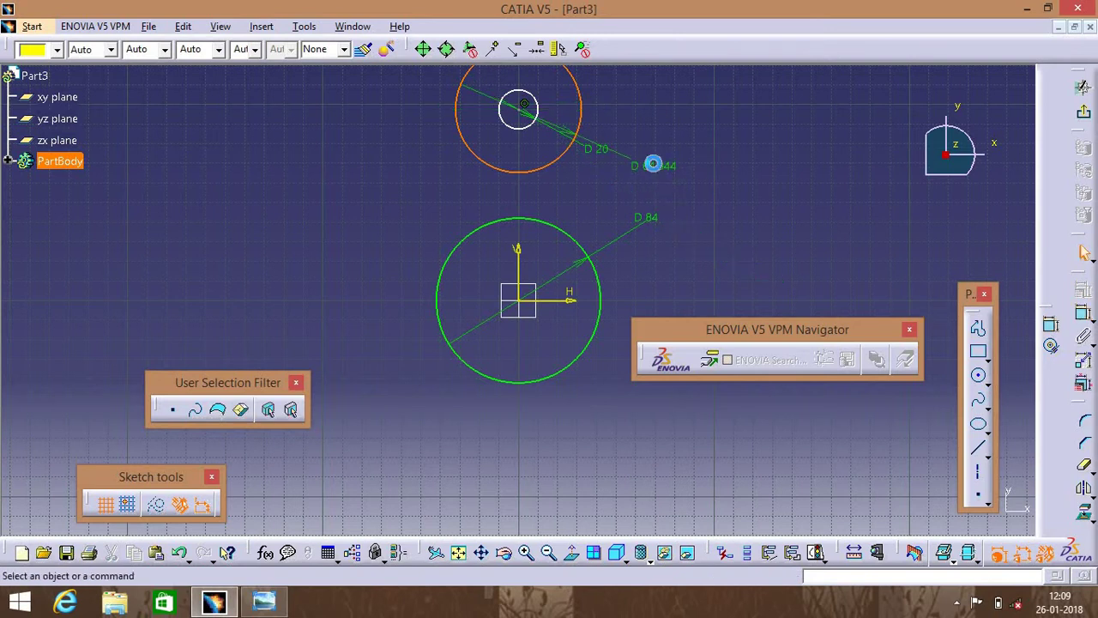
{"action": "left_click", "coordinate": [652, 164]}
{"action": "double_click", "coordinate": [653, 163]}
{"action": "type", "text": "40"}
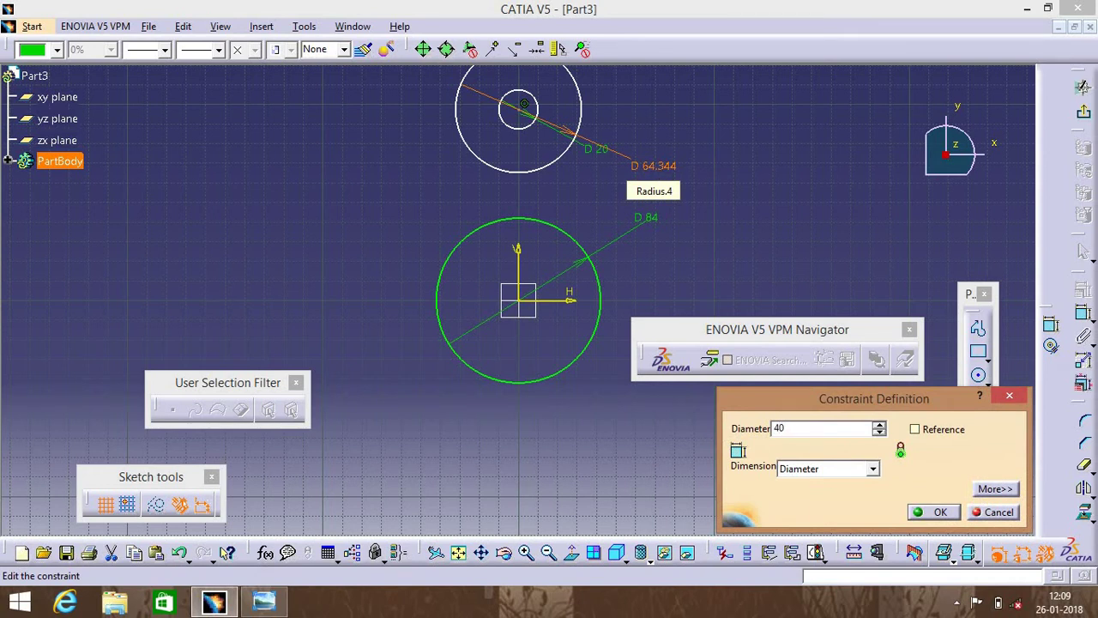
{"action": "key", "text": "Return"}
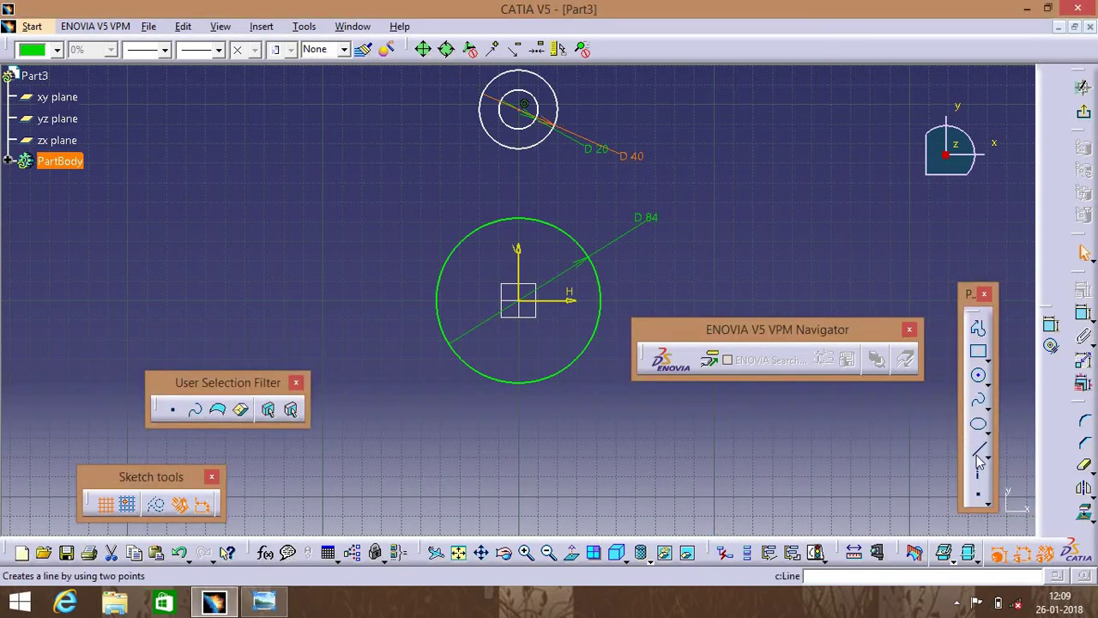
Step: Constrain the small circles' centre to sit 60 mm vertically above the origin
{"action": "left_click", "coordinate": [1051, 324]}
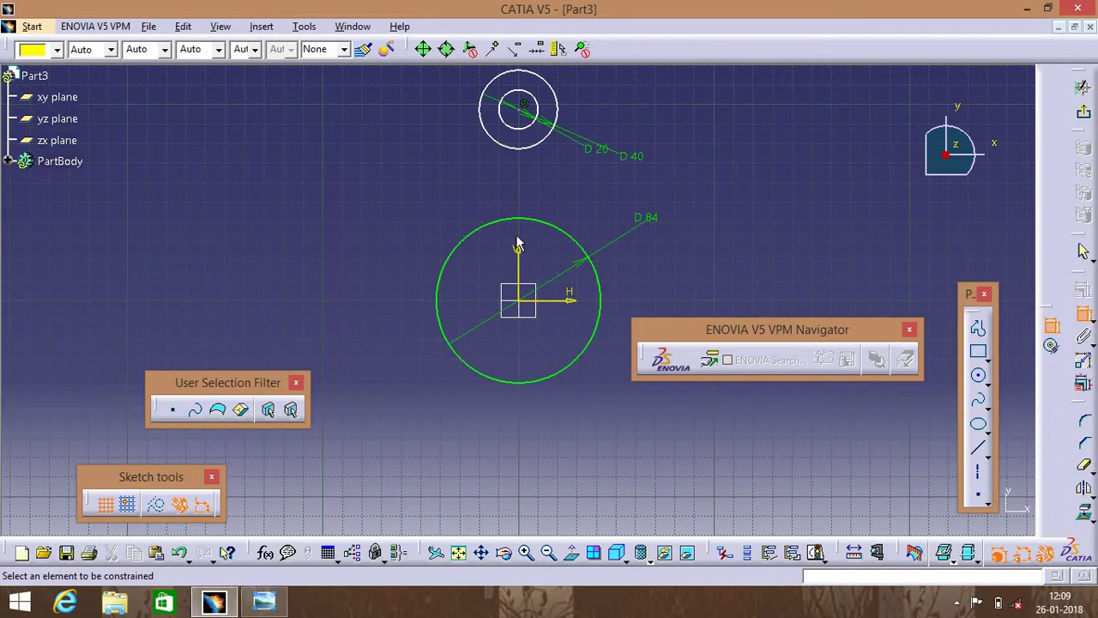
{"action": "left_click", "coordinate": [526, 307]}
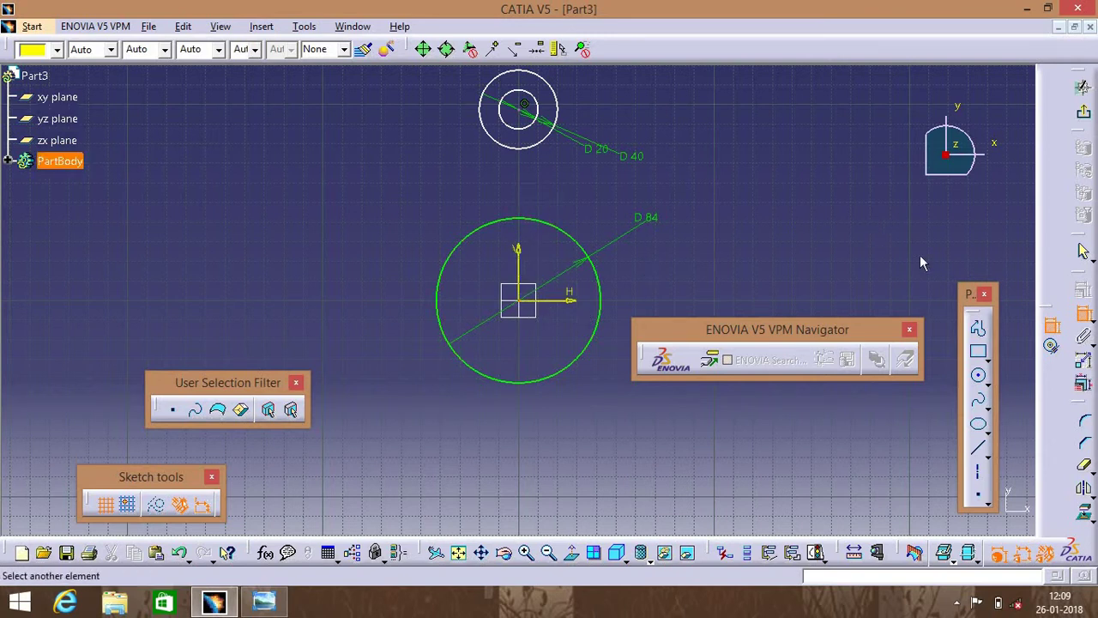
{"action": "left_click", "coordinate": [525, 104]}
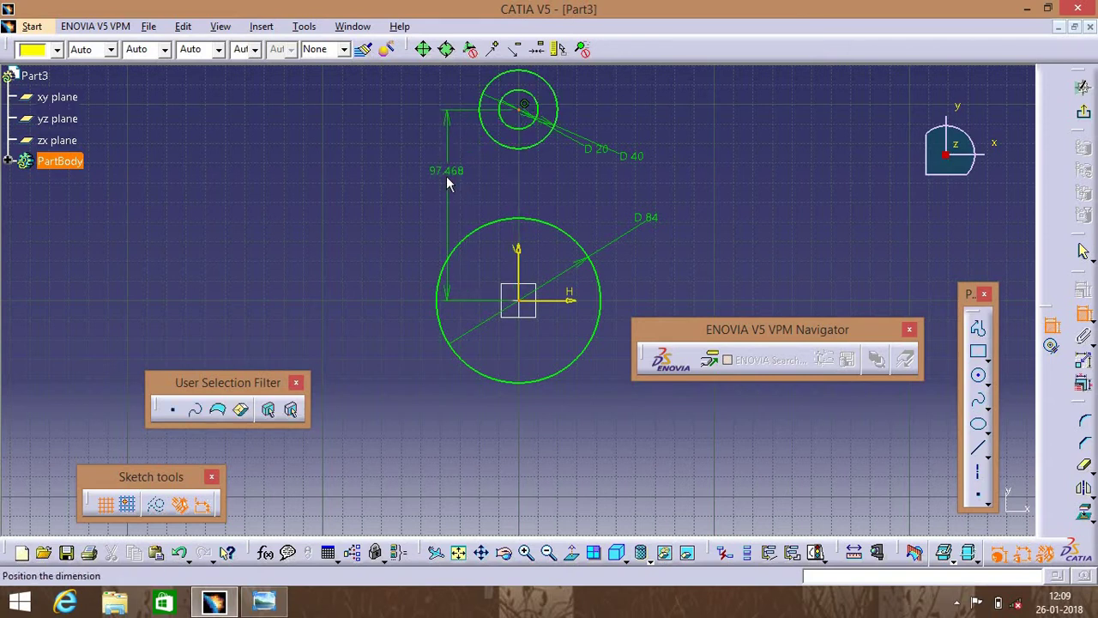
{"action": "left_click", "coordinate": [445, 175]}
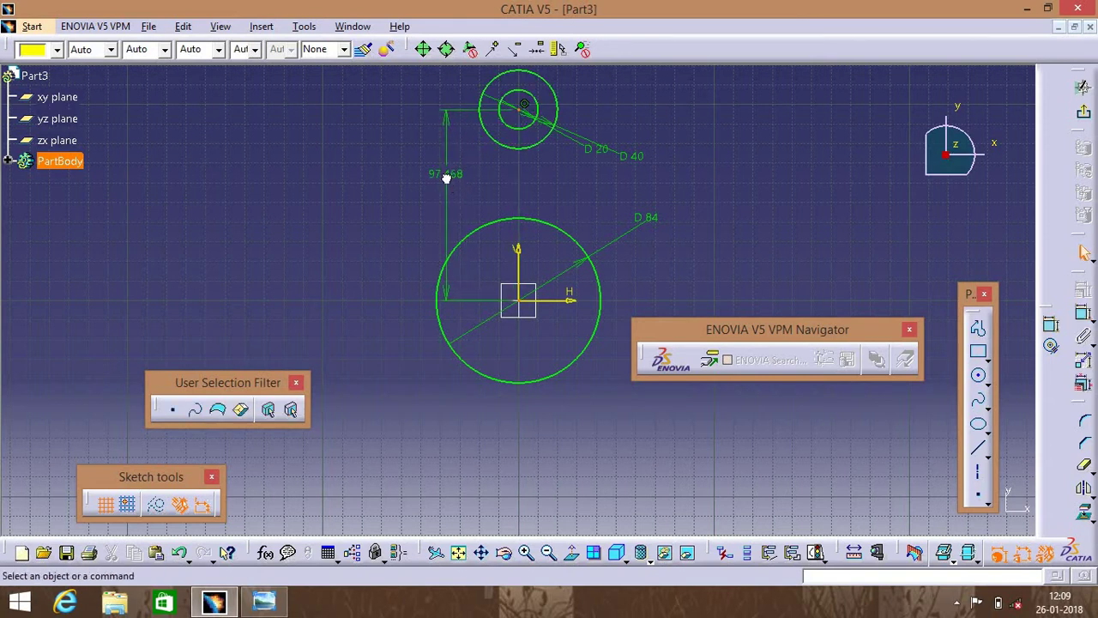
{"action": "double_click", "coordinate": [445, 175]}
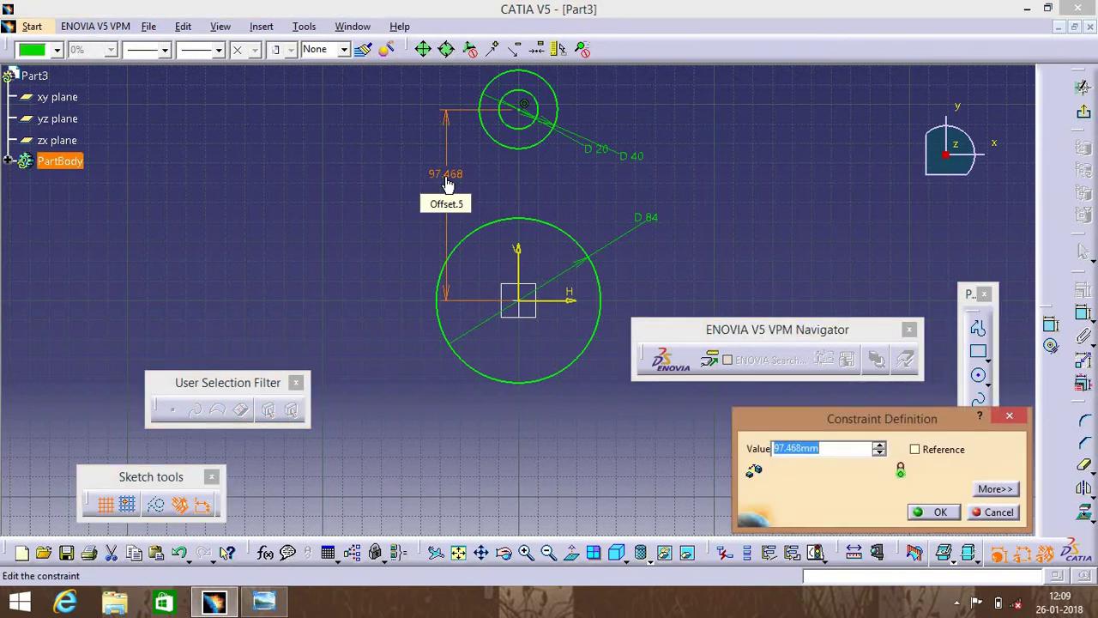
{"action": "key", "text": "BackSpace"}
{"action": "key", "text": "Return"}
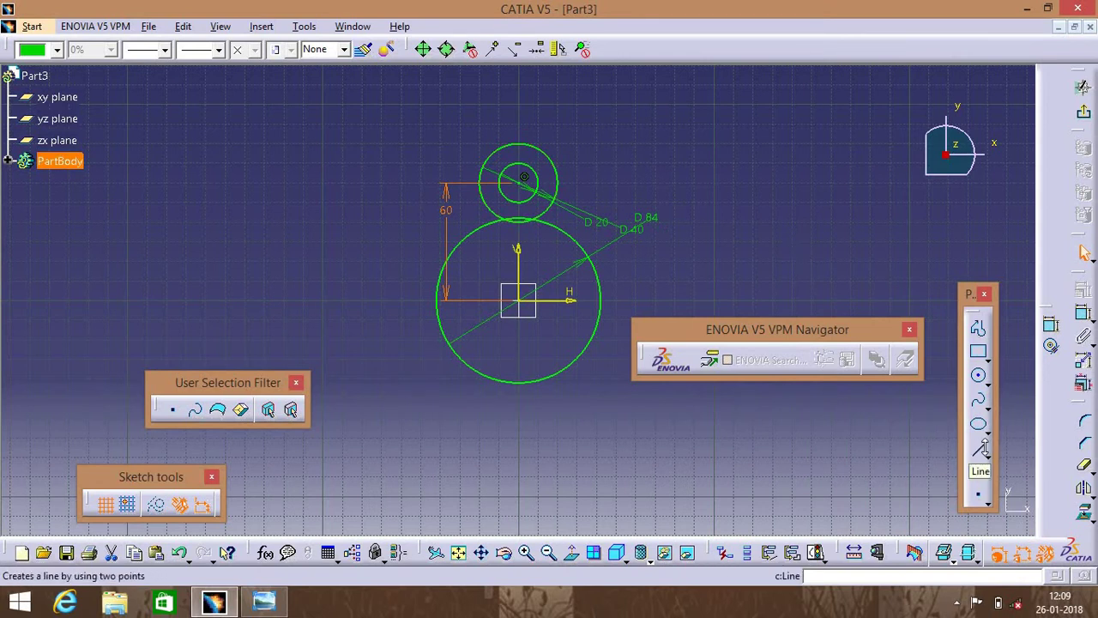
Step: Draw bi-tangent lines joining the 40 mm and 84 mm circles on the left and right
{"action": "left_click", "coordinate": [986, 450]}
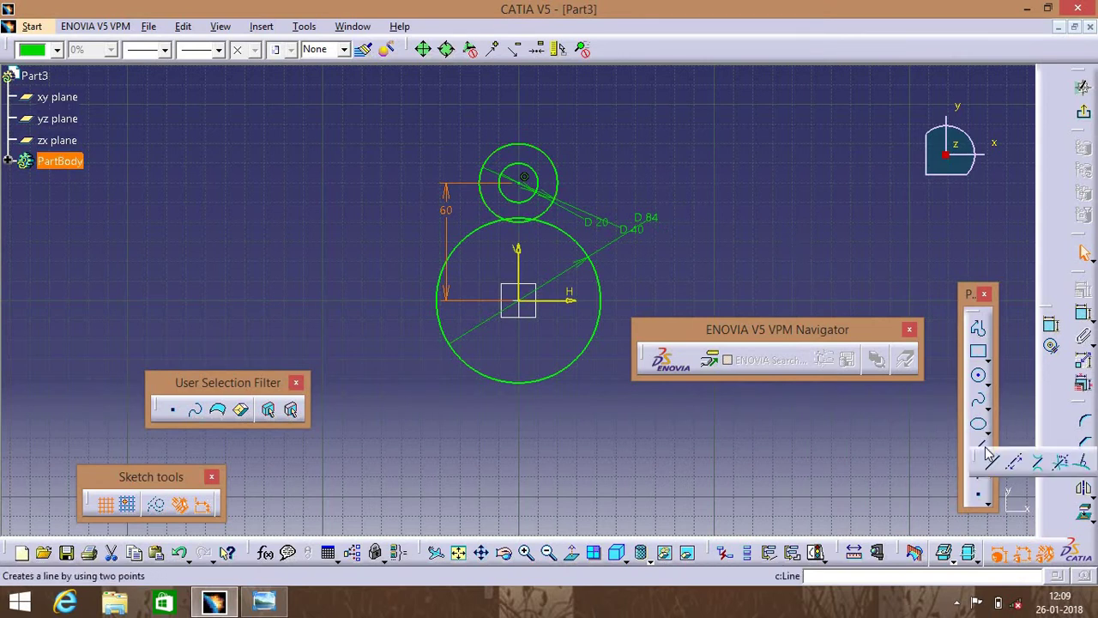
{"action": "left_click", "coordinate": [1037, 463]}
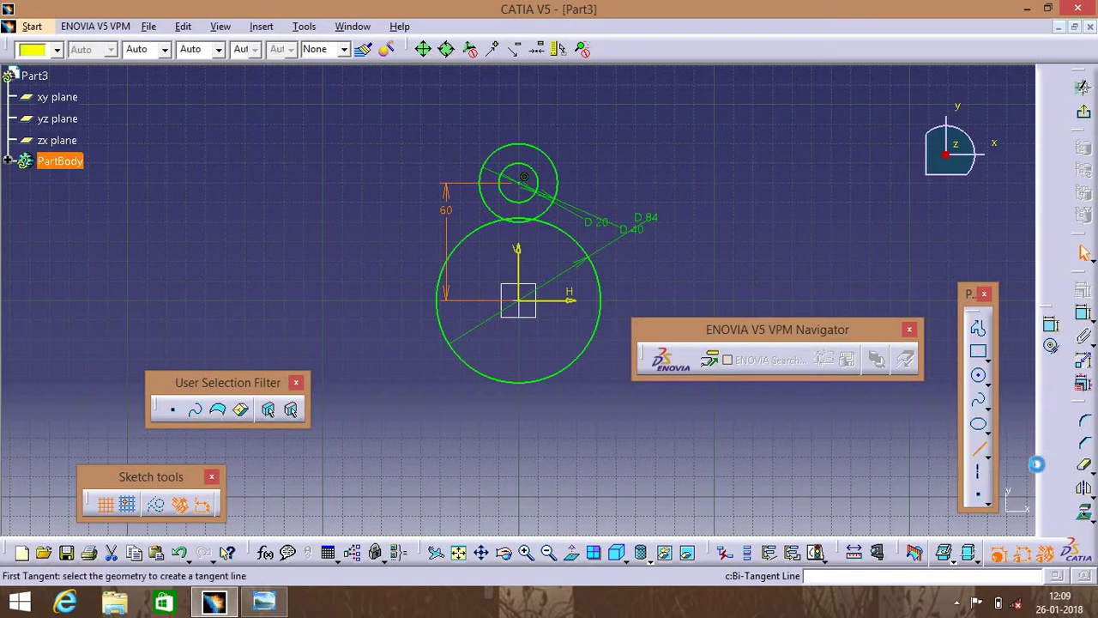
{"action": "left_click", "coordinate": [481, 180]}
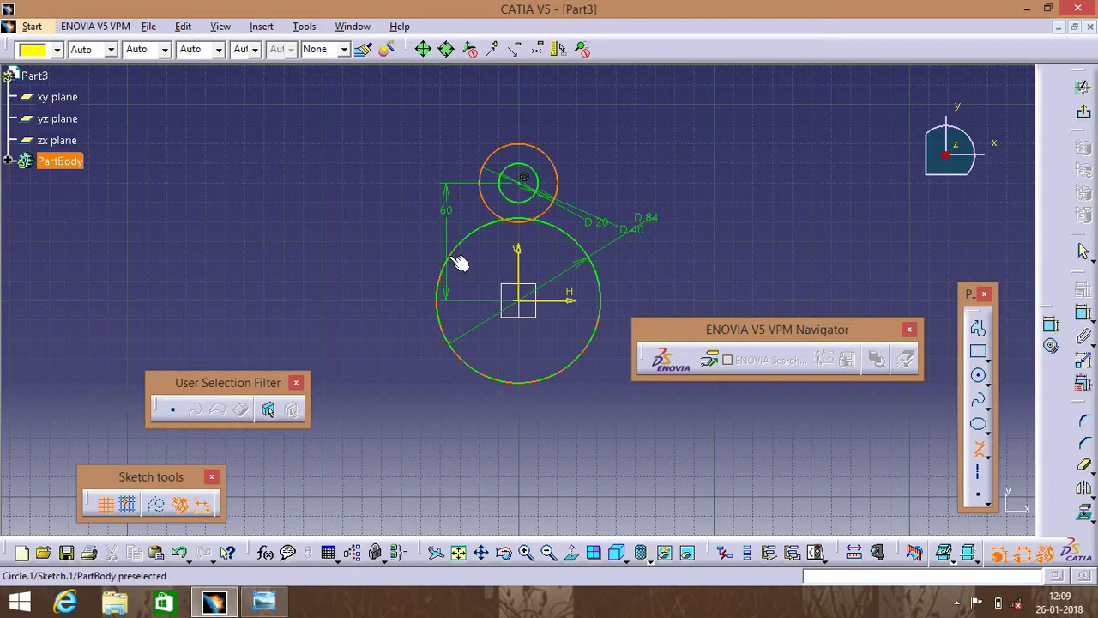
{"action": "left_click", "coordinate": [450, 258]}
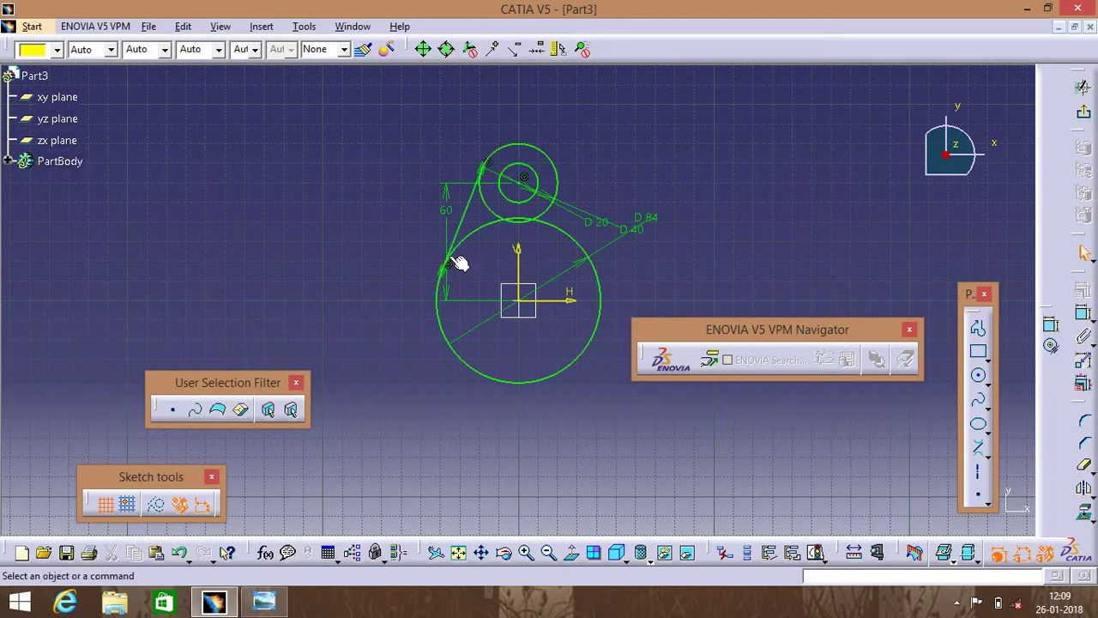
{"action": "left_click", "coordinate": [975, 452]}
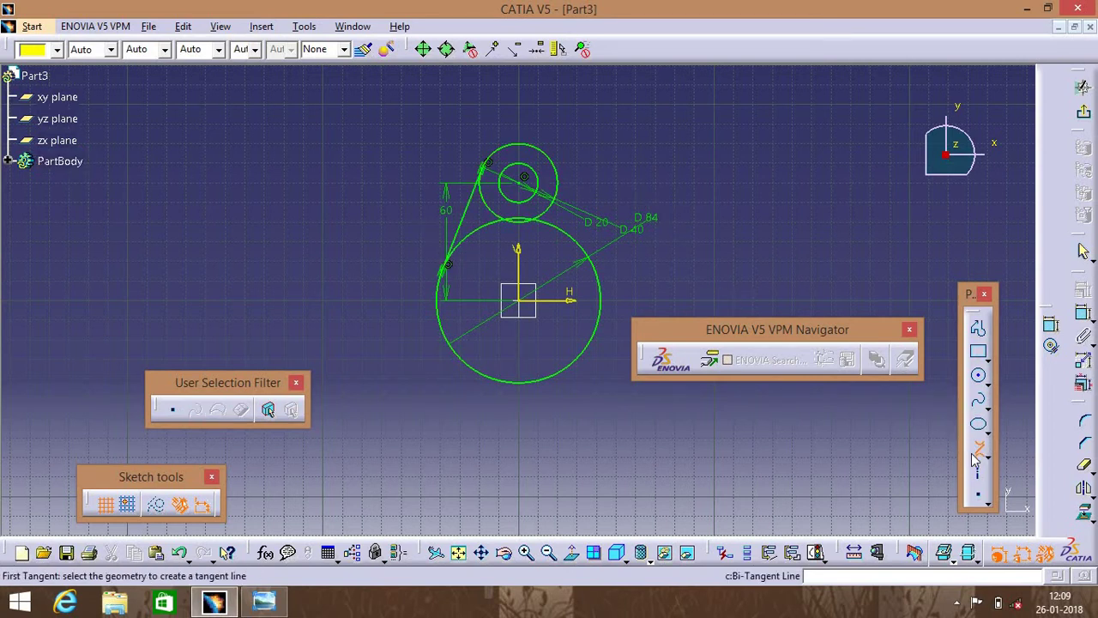
{"action": "left_click", "coordinate": [556, 190]}
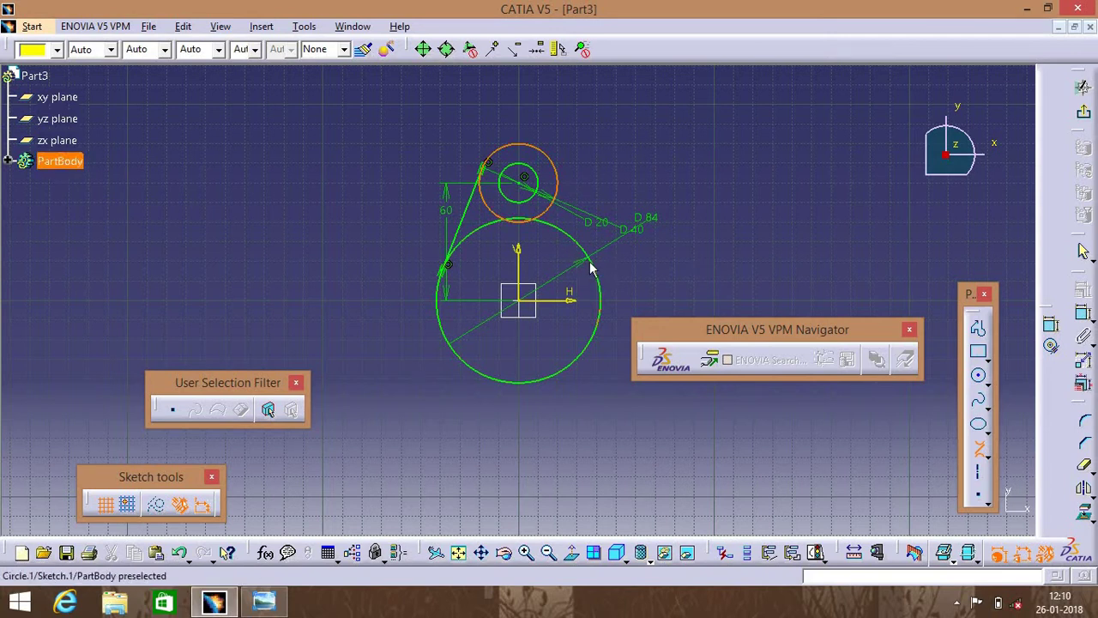
{"action": "left_click", "coordinate": [600, 267]}
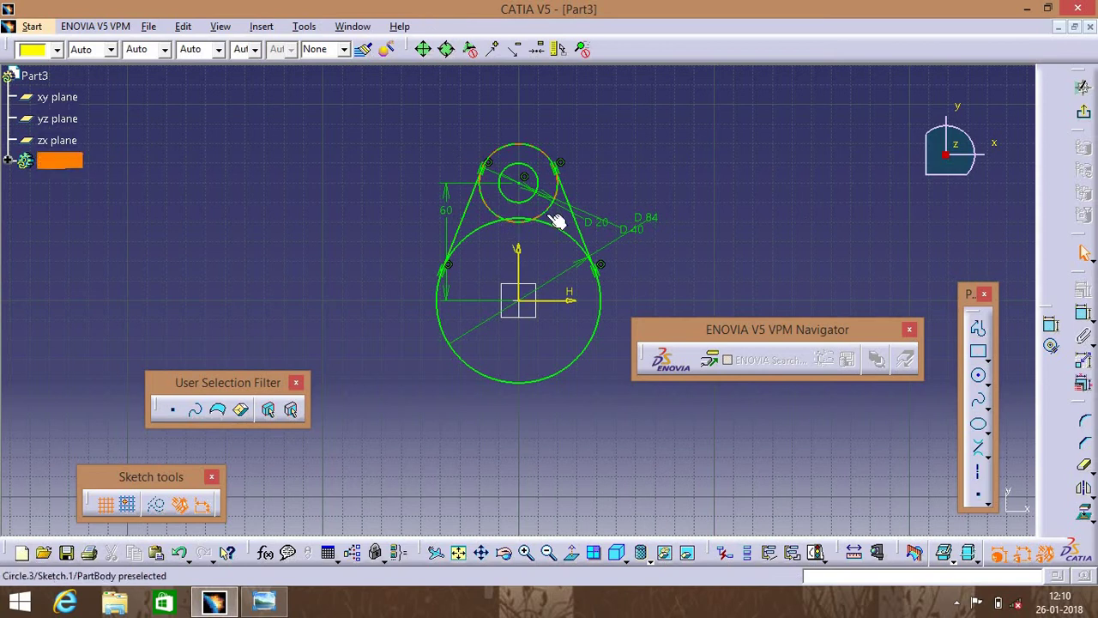
{"action": "left_click", "coordinate": [1093, 418]}
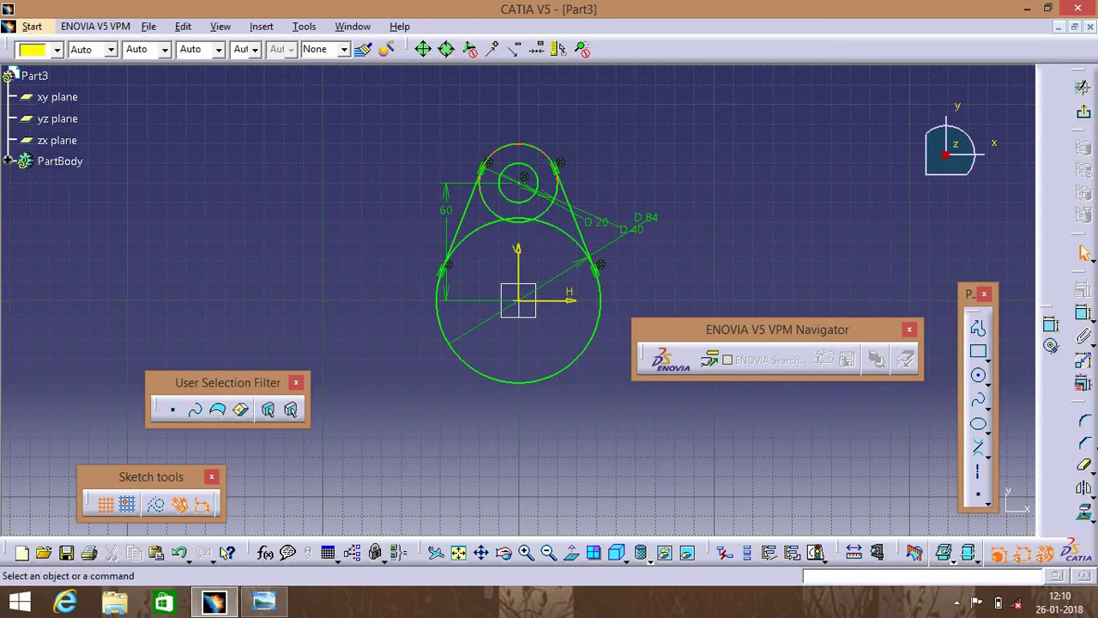
{"action": "left_click", "coordinate": [1085, 466]}
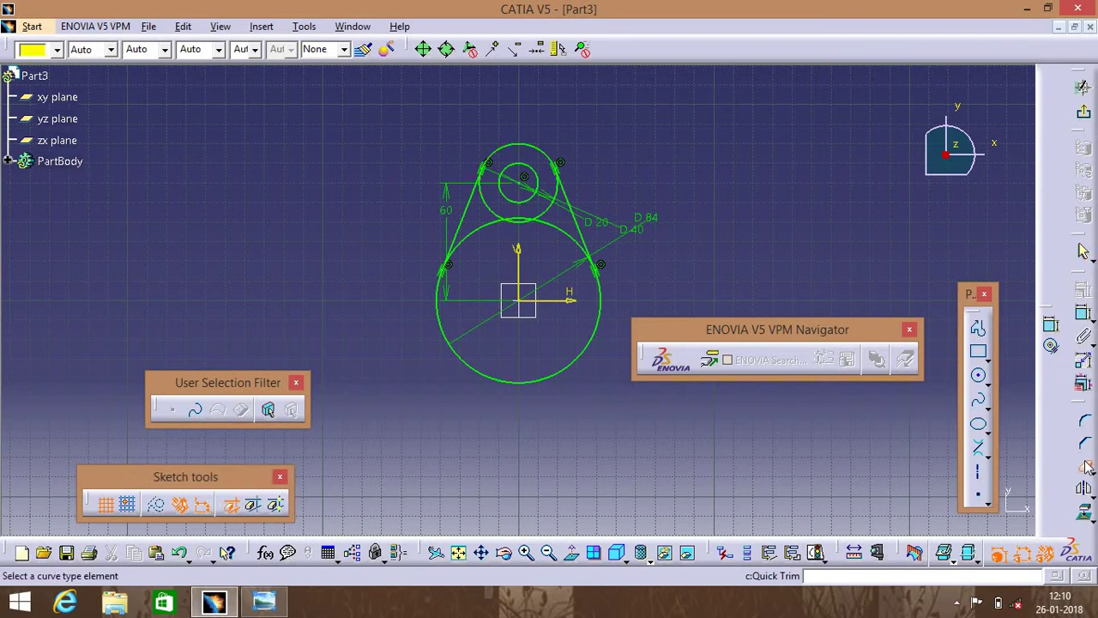
Step: Quick-trim the inner arcs of the 40 mm and 84 mm circles between the tangent lines
{"action": "left_click", "coordinate": [532, 228]}
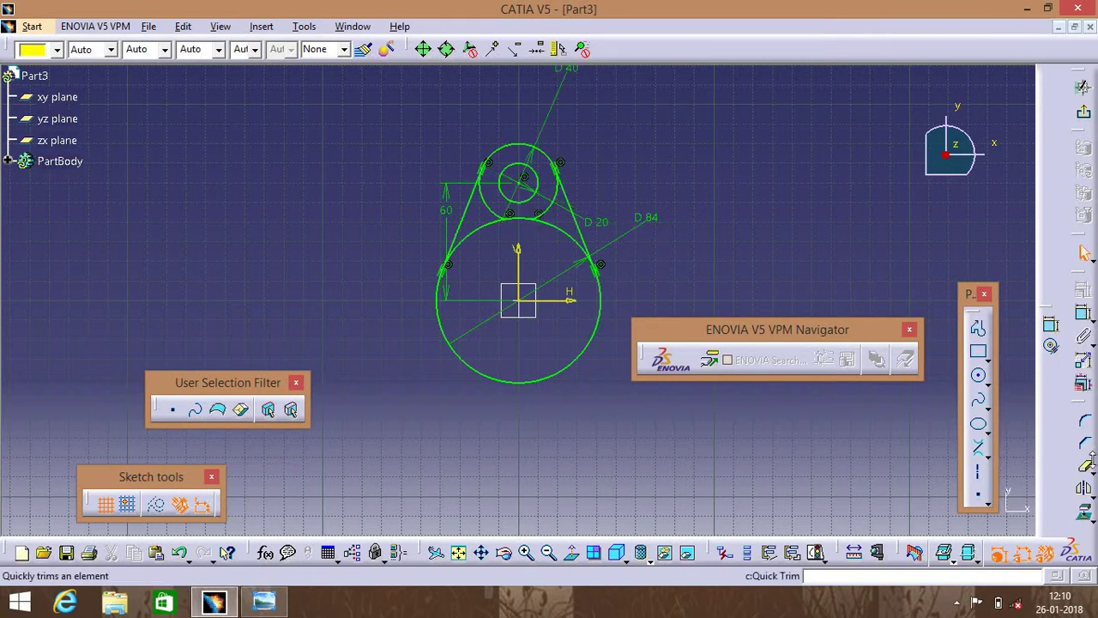
{"action": "left_click", "coordinate": [1086, 468]}
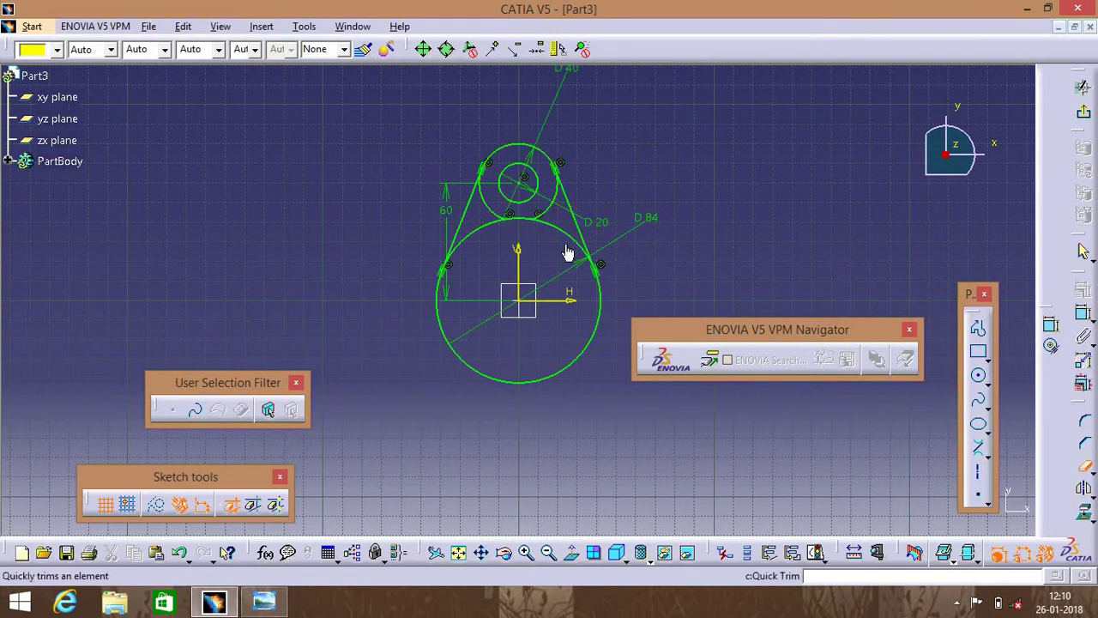
{"action": "left_click", "coordinate": [545, 221]}
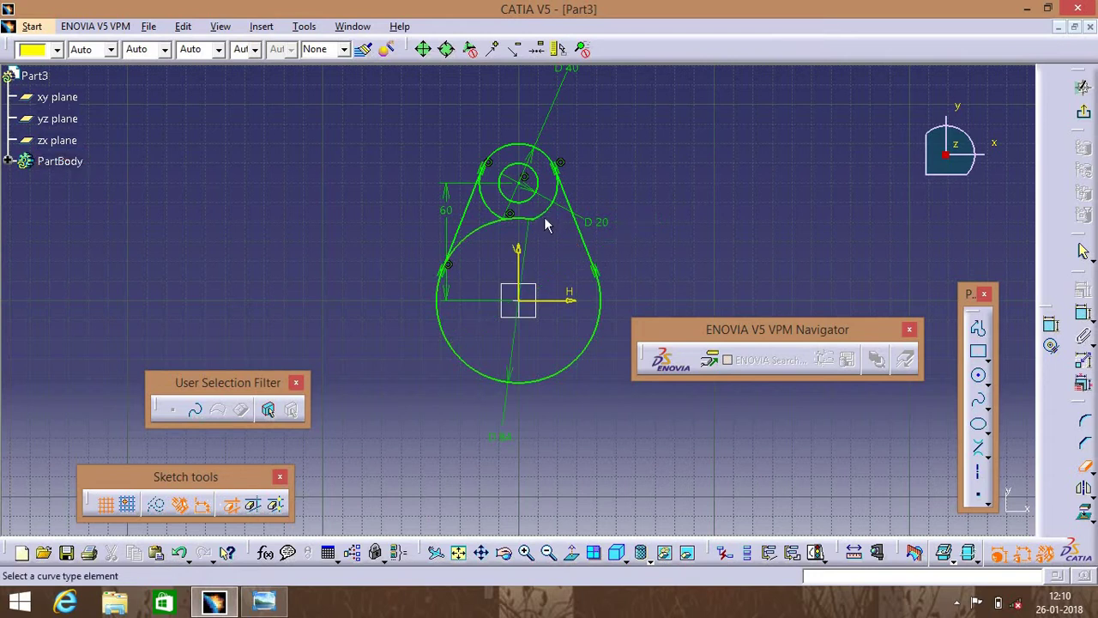
{"action": "left_click", "coordinate": [539, 220]}
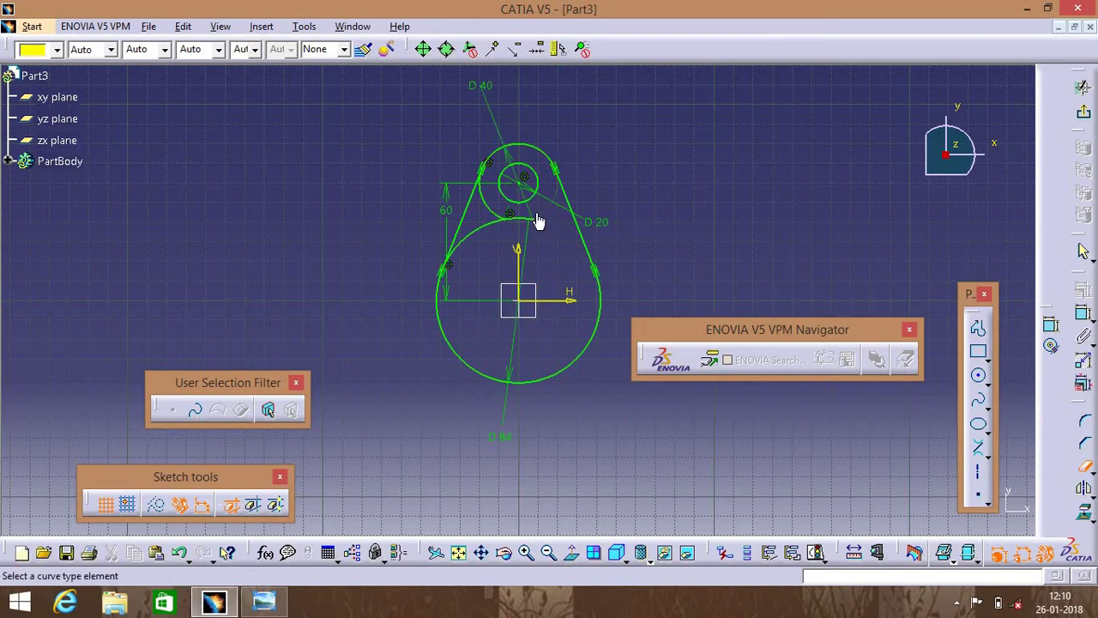
{"action": "left_click", "coordinate": [484, 209]}
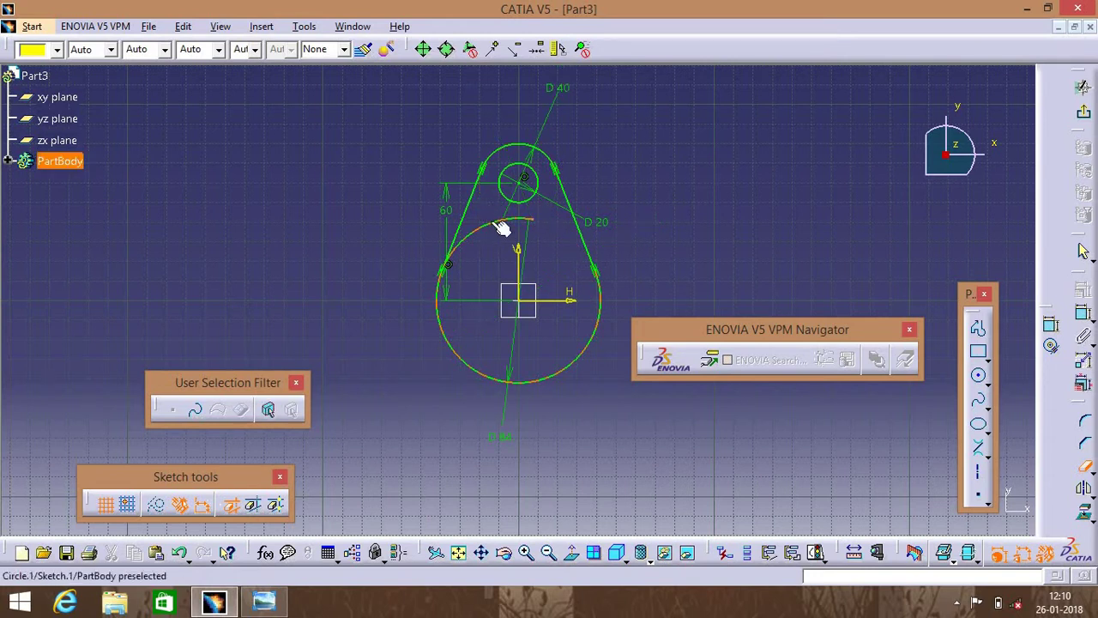
{"action": "left_click", "coordinate": [492, 225]}
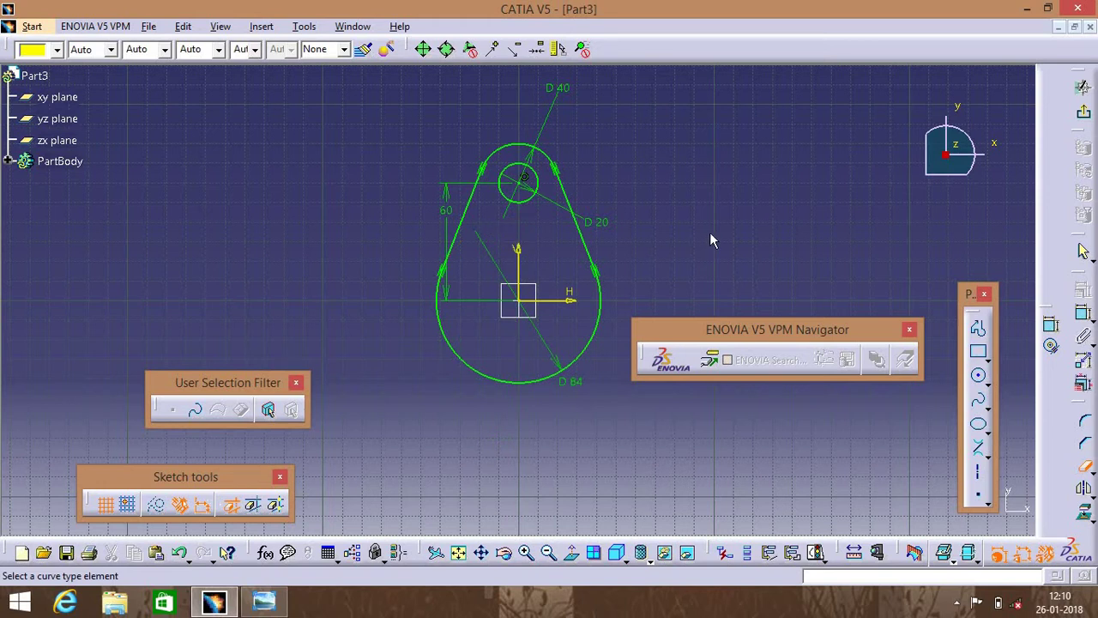
{"action": "left_click", "coordinate": [1084, 464]}
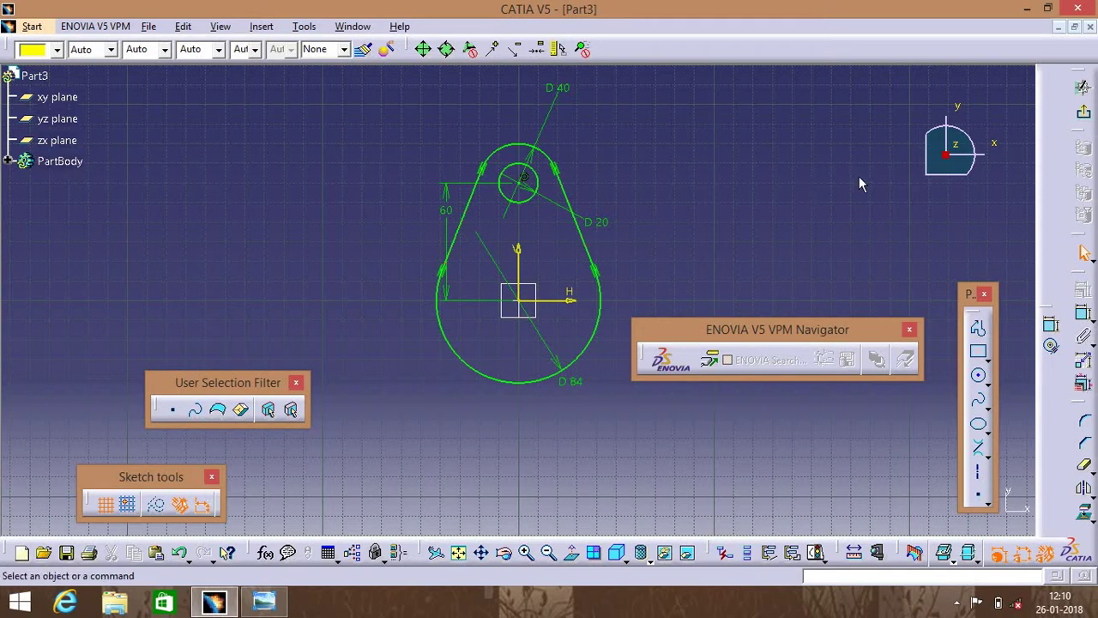
Step: Mirror the tangent lines, top arc and small circle across the horizontal axis
{"action": "left_click", "coordinate": [462, 241]}
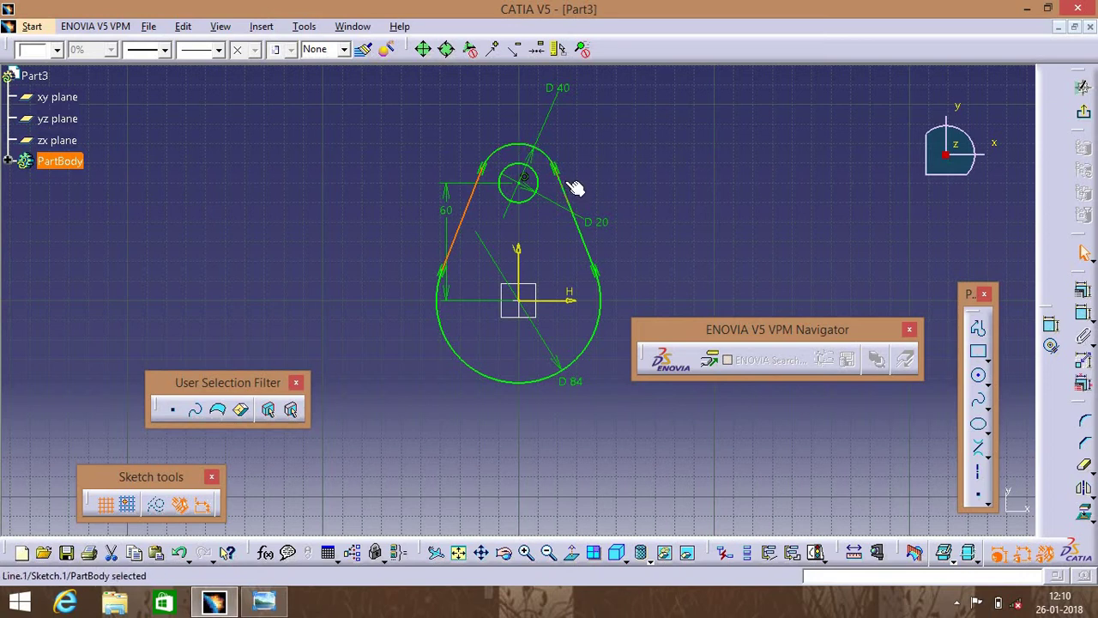
{"action": "left_click", "coordinate": [534, 153], "text": "ctrl"}
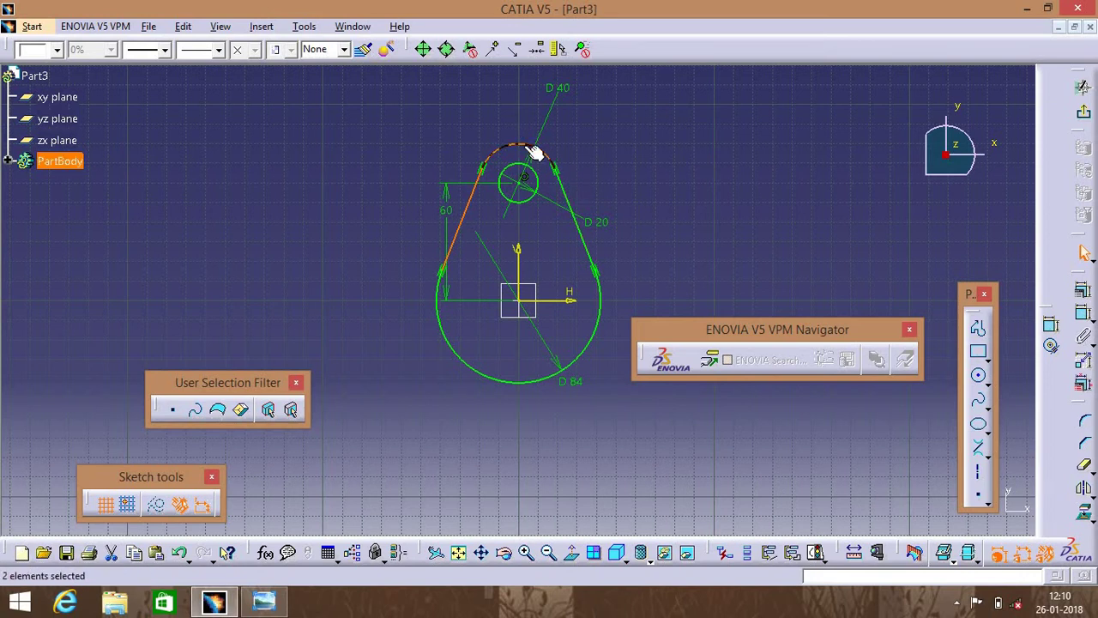
{"action": "left_click", "coordinate": [575, 214], "text": "ctrl"}
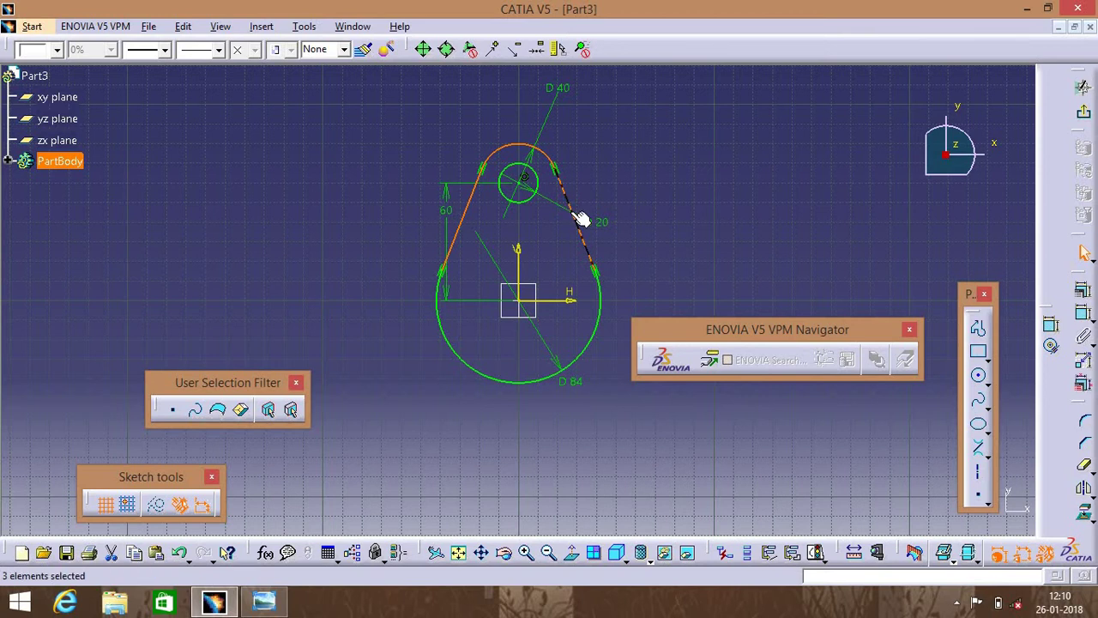
{"action": "left_click", "coordinate": [538, 183], "text": "ctrl"}
{"action": "left_click", "coordinate": [1085, 489]}
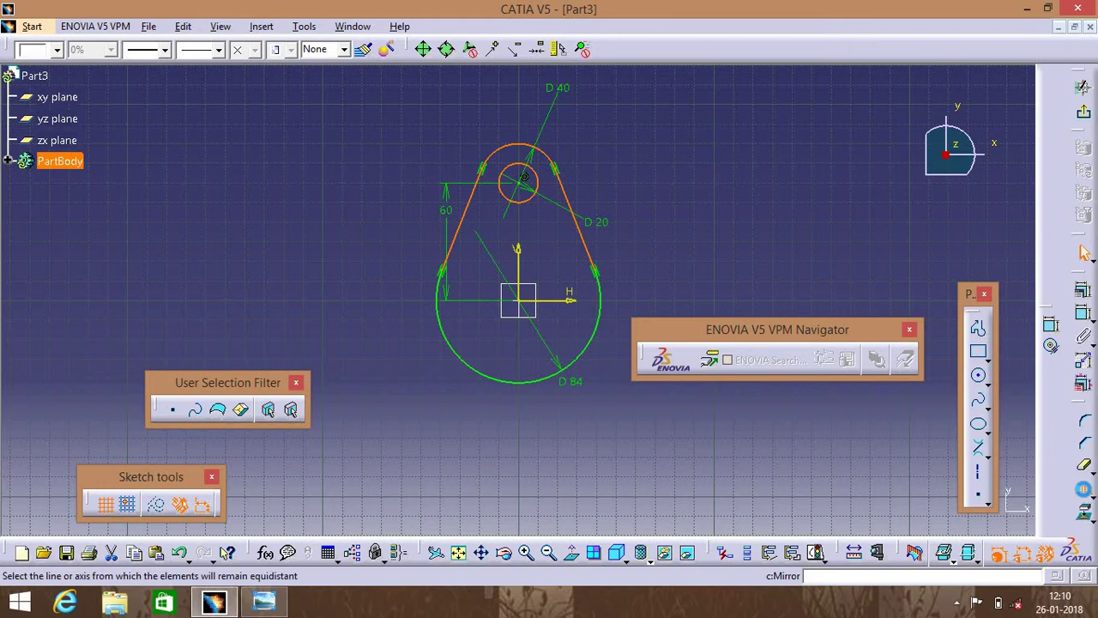
{"action": "left_click", "coordinate": [561, 299]}
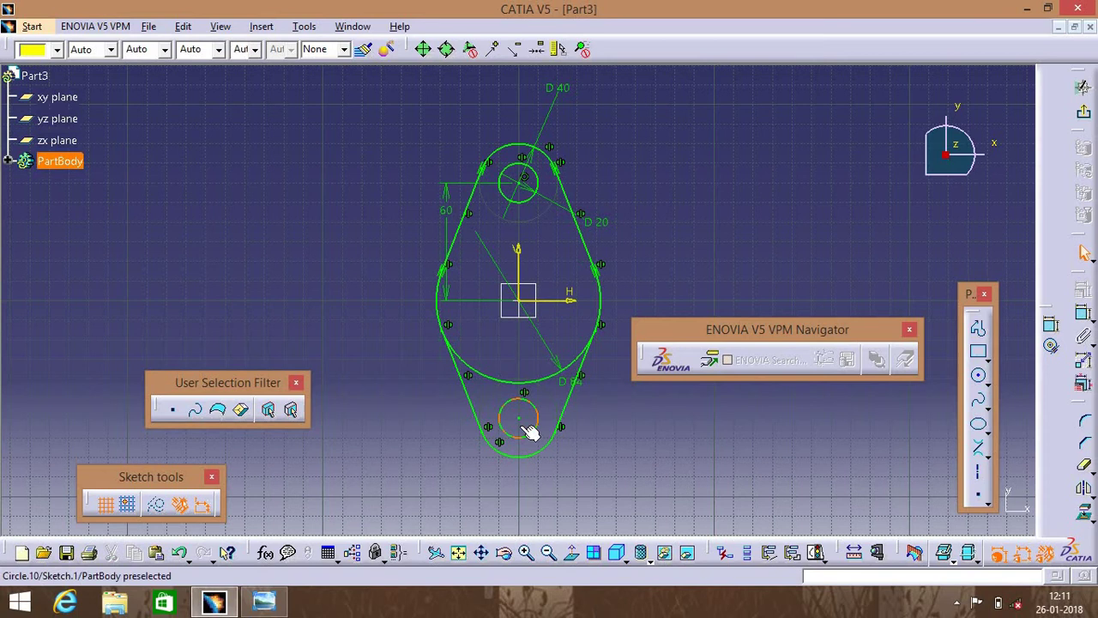
Step: Trim the large circle's bottom arc and exit the sketcher
{"action": "left_click", "coordinate": [1083, 467]}
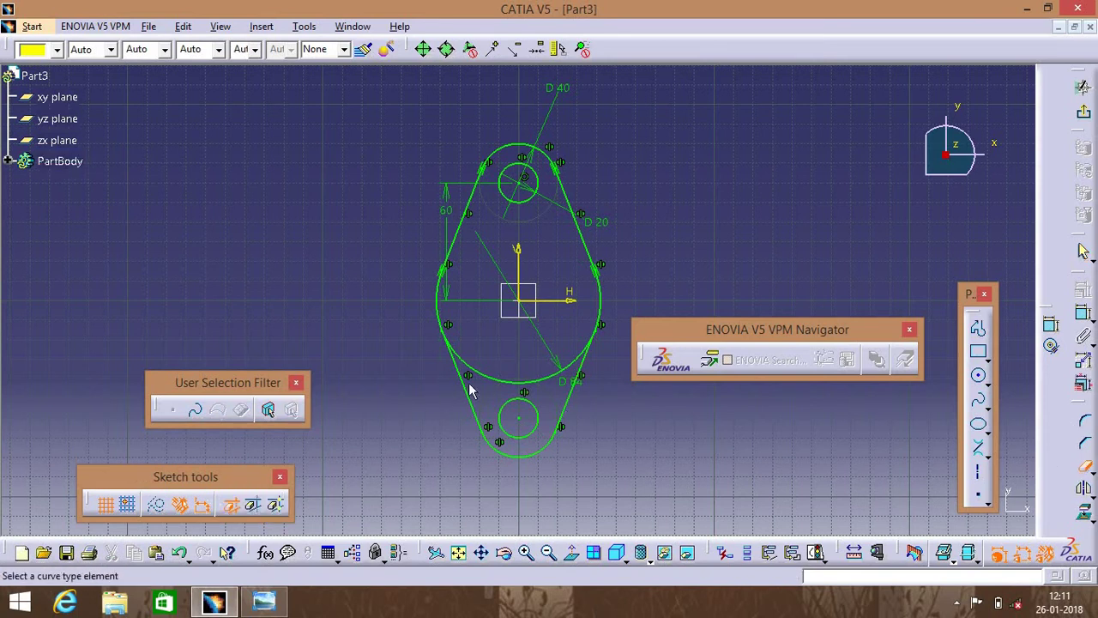
{"action": "left_click", "coordinate": [532, 384]}
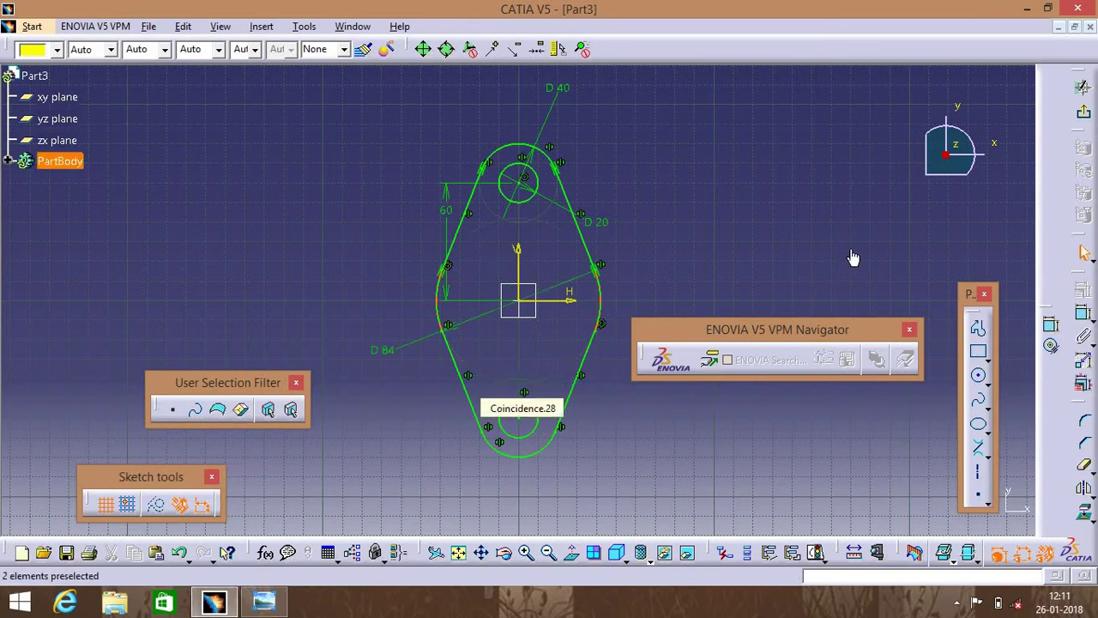
{"action": "left_click", "coordinate": [1083, 252]}
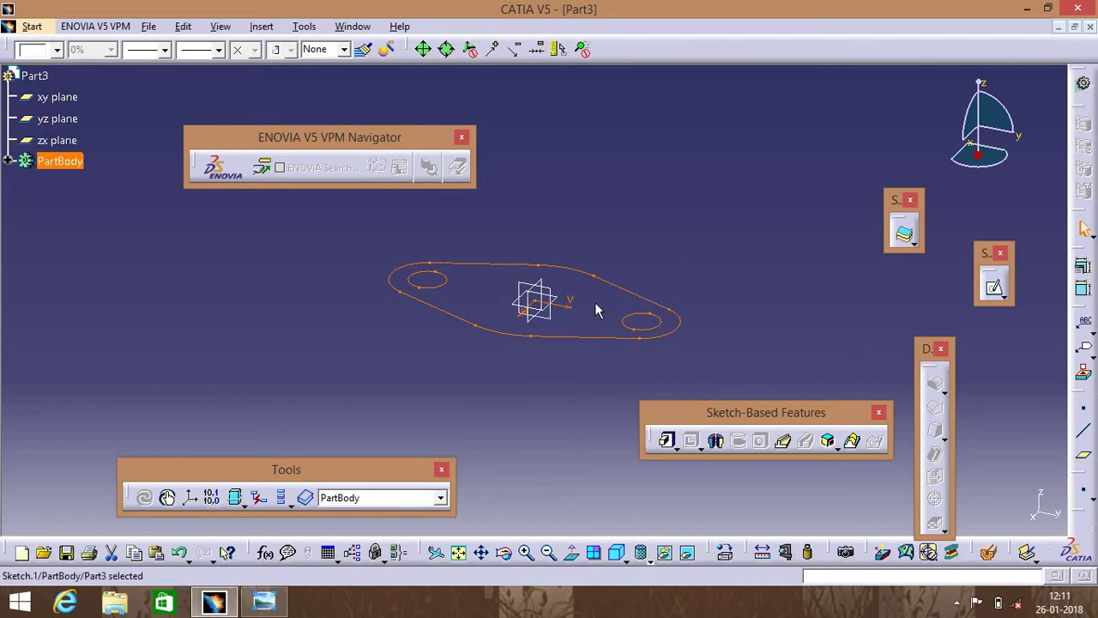
Step: Pad the flange sketch to a 10 mm thick plate
{"action": "left_click", "coordinate": [669, 442]}
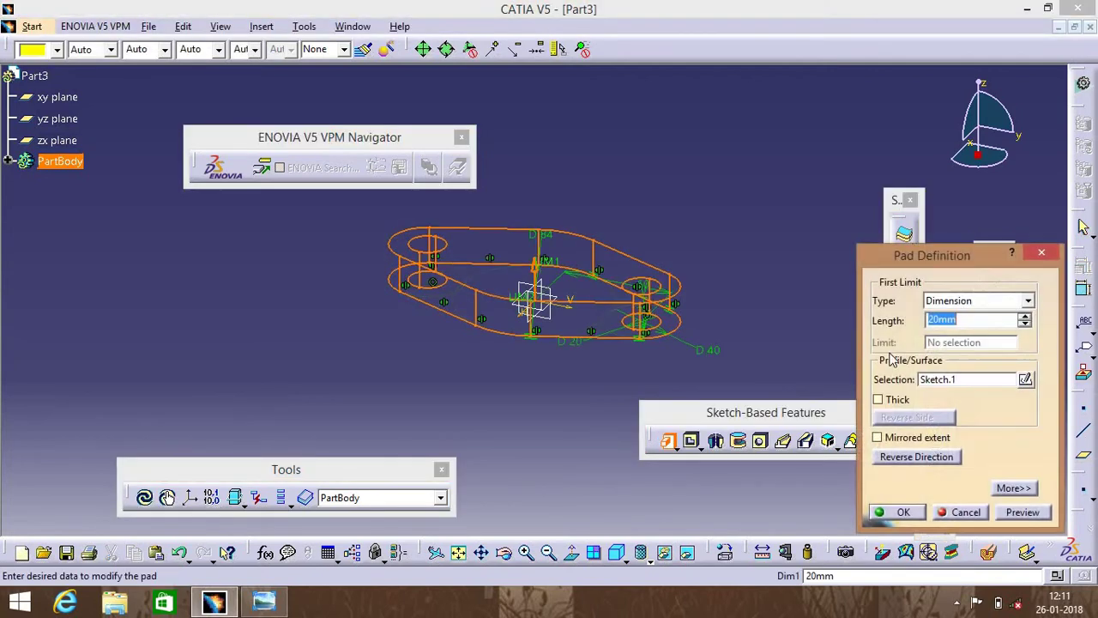
{"action": "left_click", "coordinate": [965, 323]}
{"action": "type", "text": "10"}
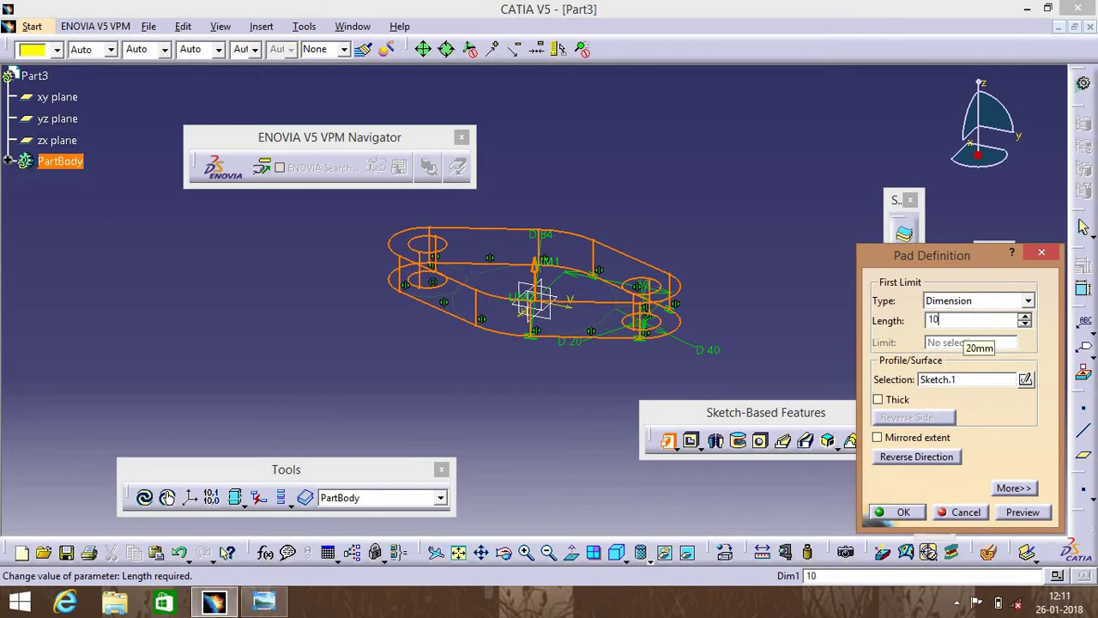
{"action": "key", "text": "Return"}
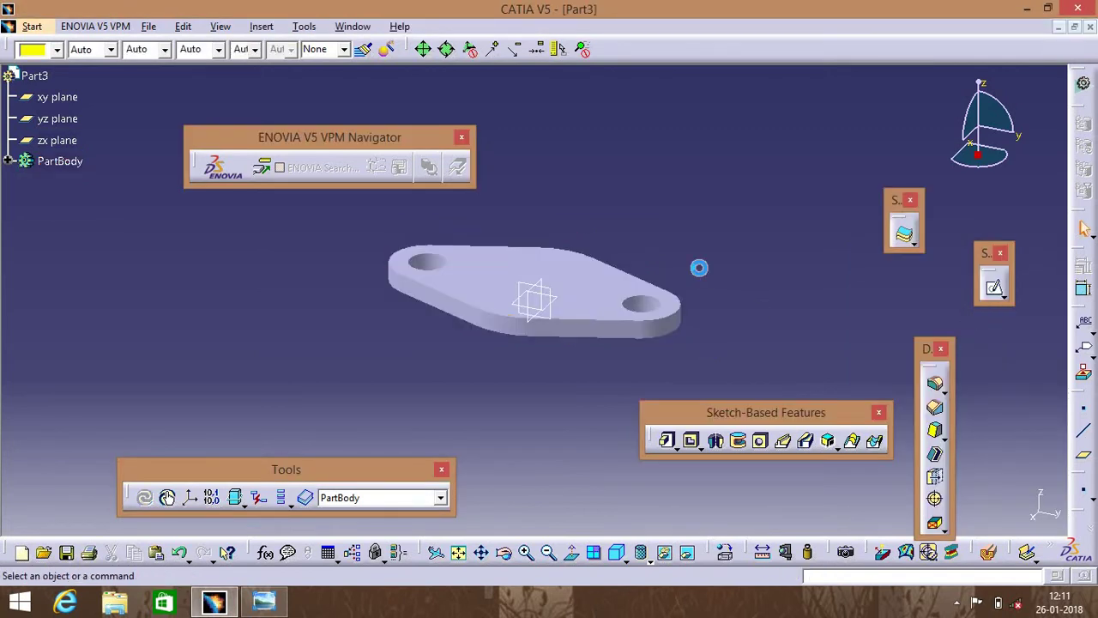
Step: Start a sketch on the yz plane and draw a vertical line up from the origin
{"action": "left_click", "coordinate": [60, 121]}
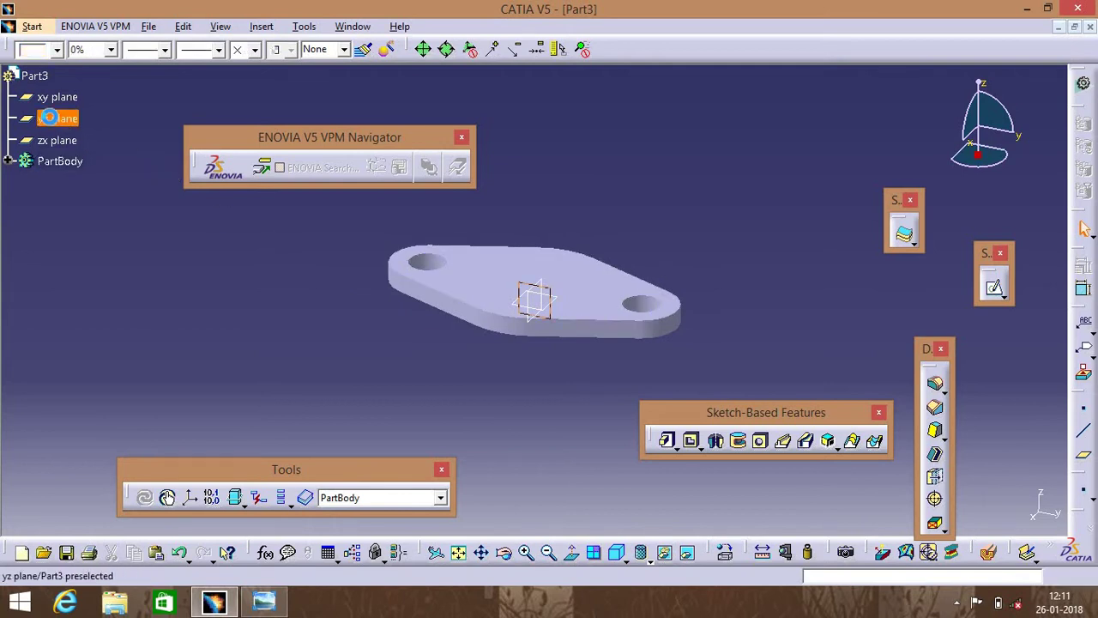
{"action": "left_click", "coordinate": [995, 290]}
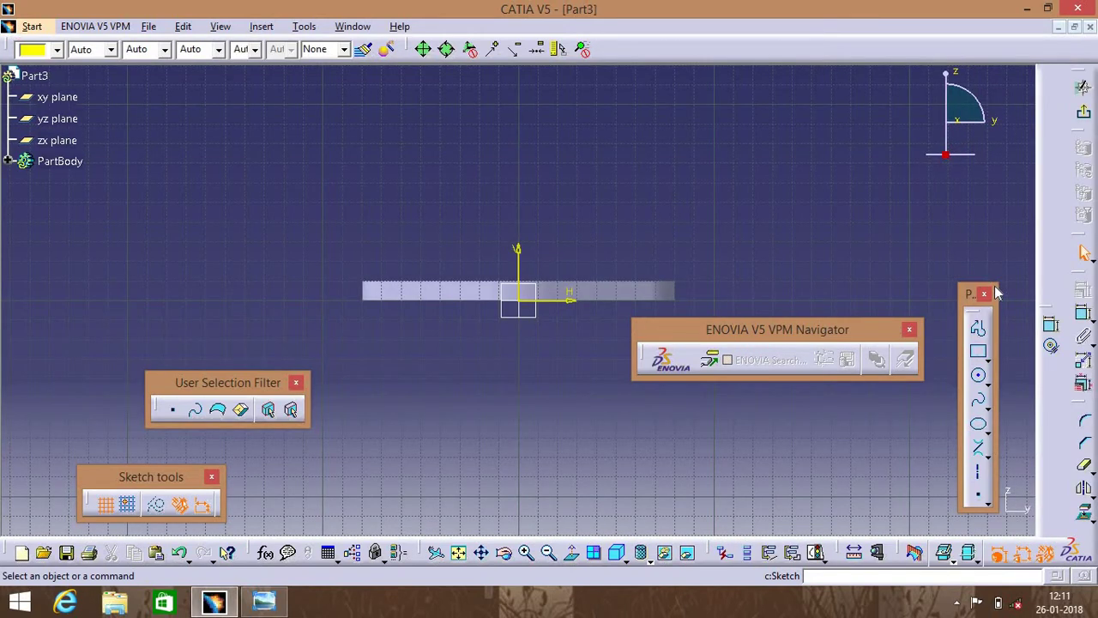
{"action": "left_click", "coordinate": [985, 466]}
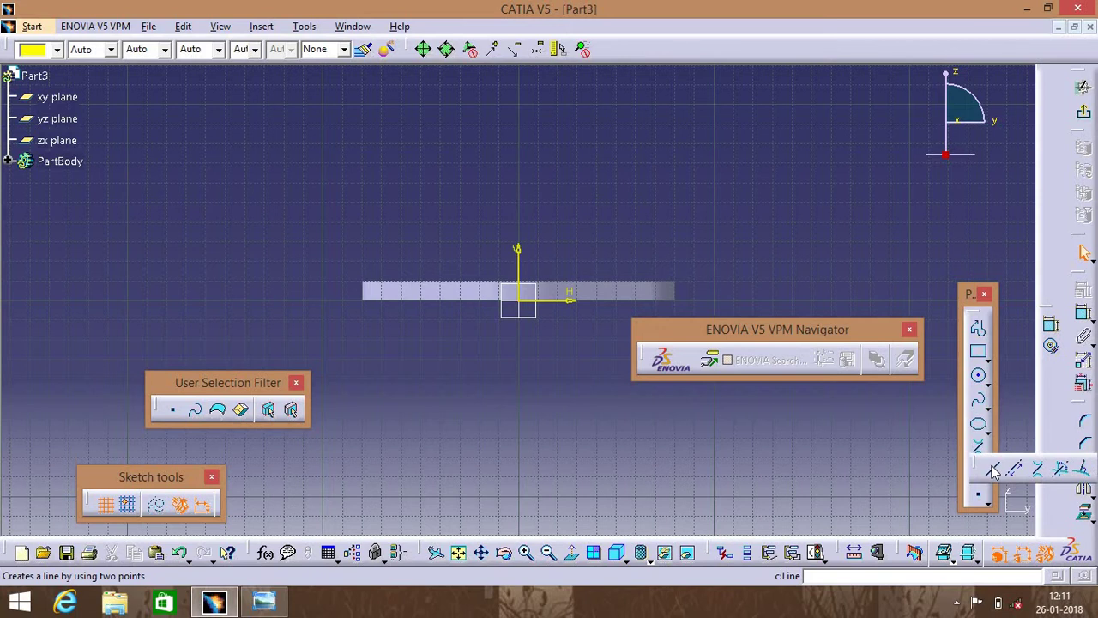
{"action": "left_click", "coordinate": [993, 470]}
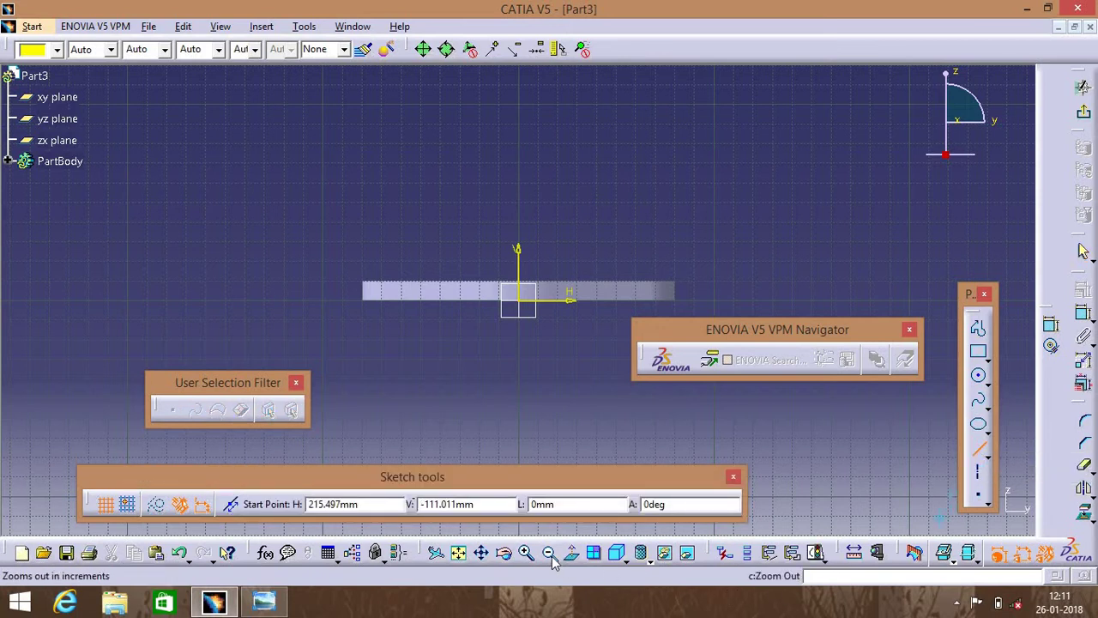
{"action": "left_click", "coordinate": [519, 305]}
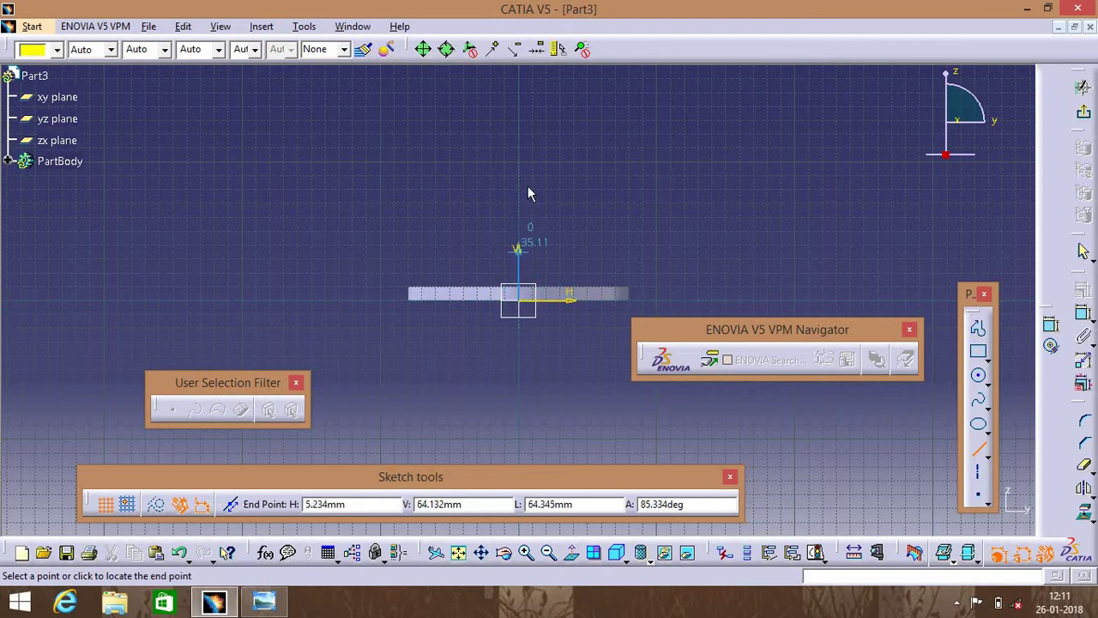
{"action": "left_click", "coordinate": [517, 89]}
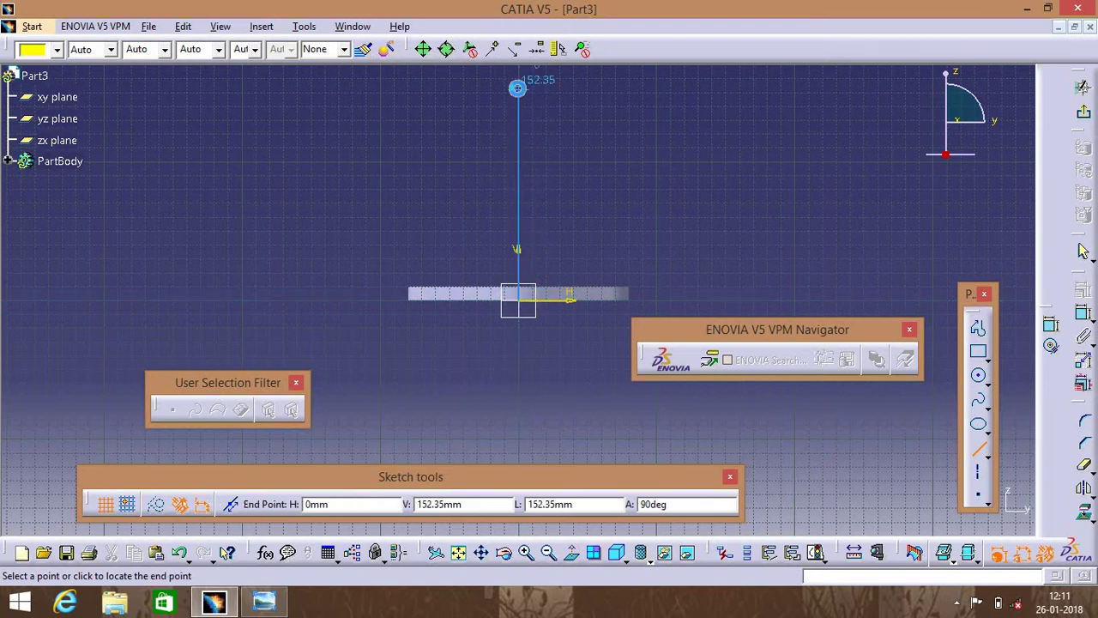
Step: Draw a horizontal line running right from the vertical line's top
{"action": "left_click", "coordinate": [976, 452]}
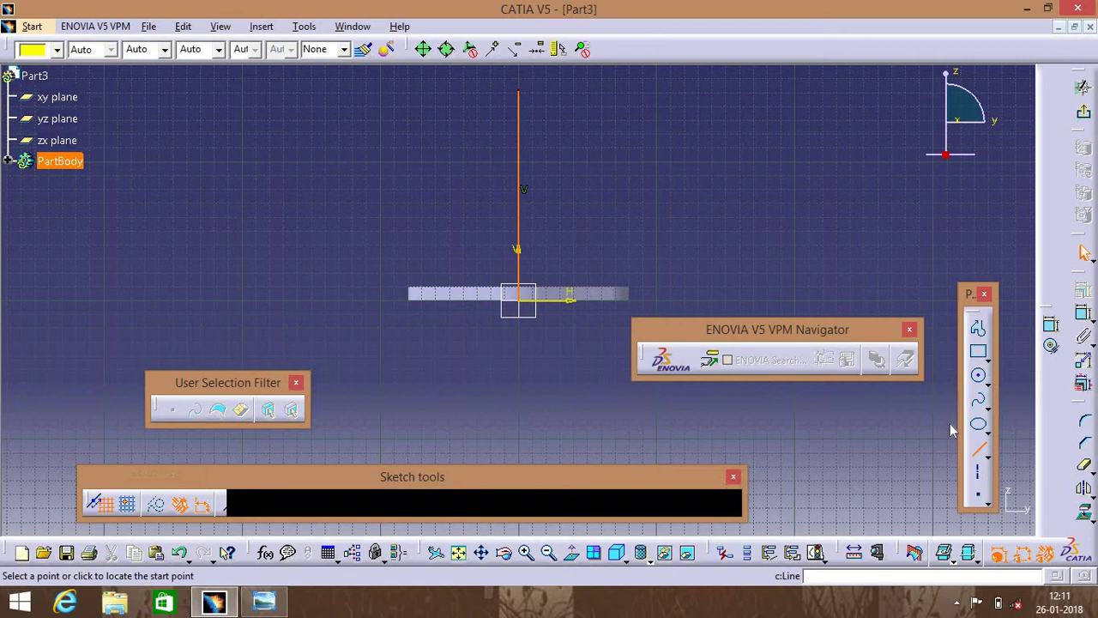
{"action": "left_click", "coordinate": [522, 89]}
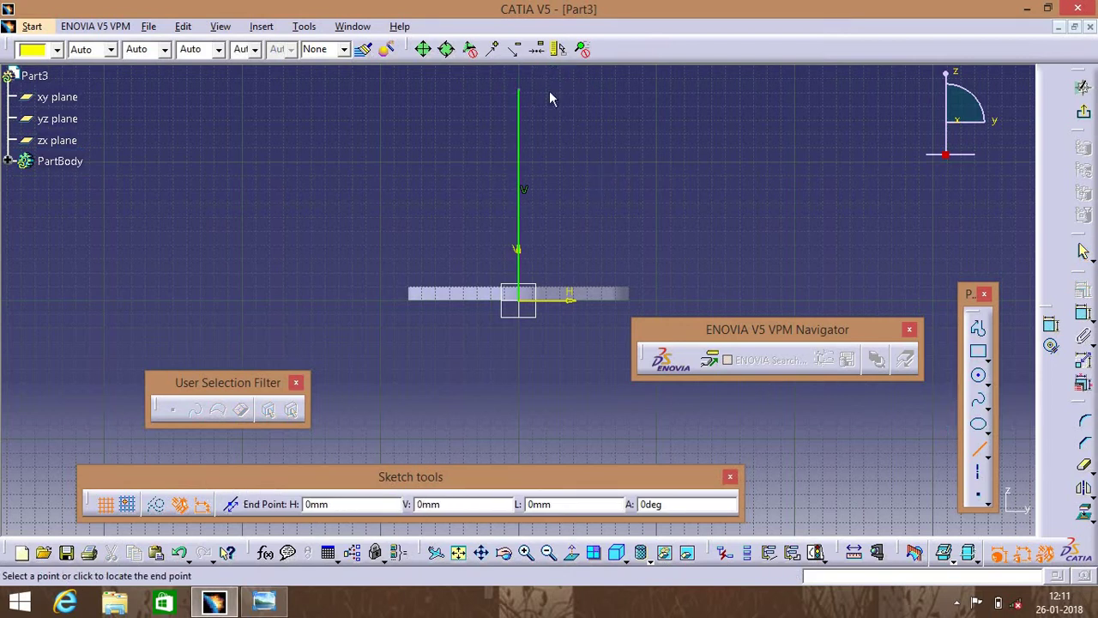
{"action": "left_click", "coordinate": [685, 89]}
Step: Add length dimensions to the horizontal and vertical lines of the L-shaped path
{"action": "left_click", "coordinate": [1054, 329]}
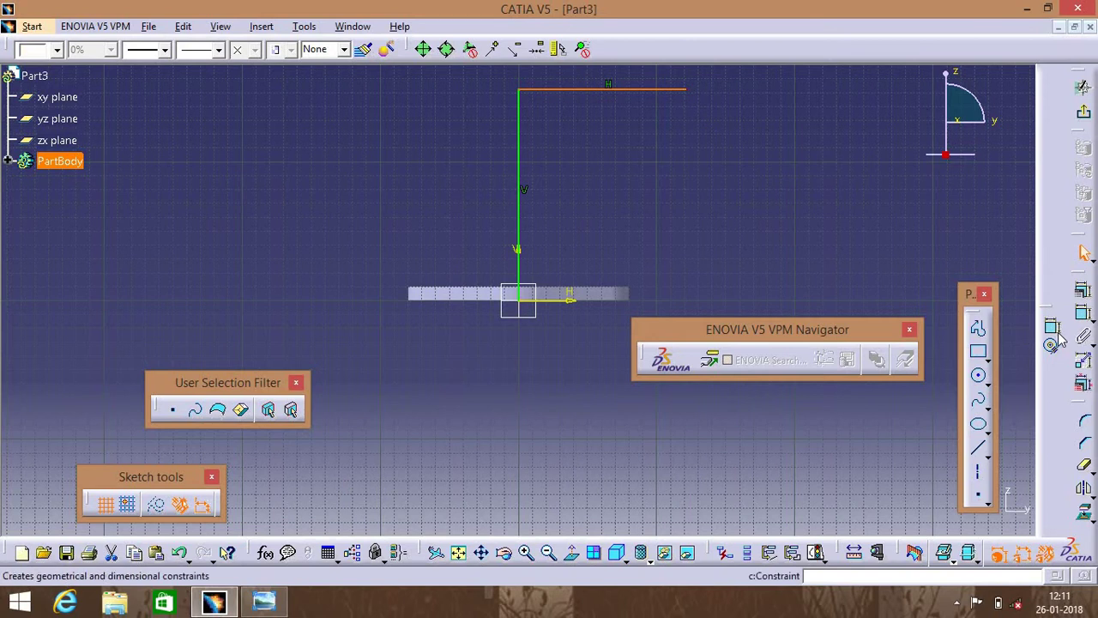
{"action": "left_click", "coordinate": [615, 126]}
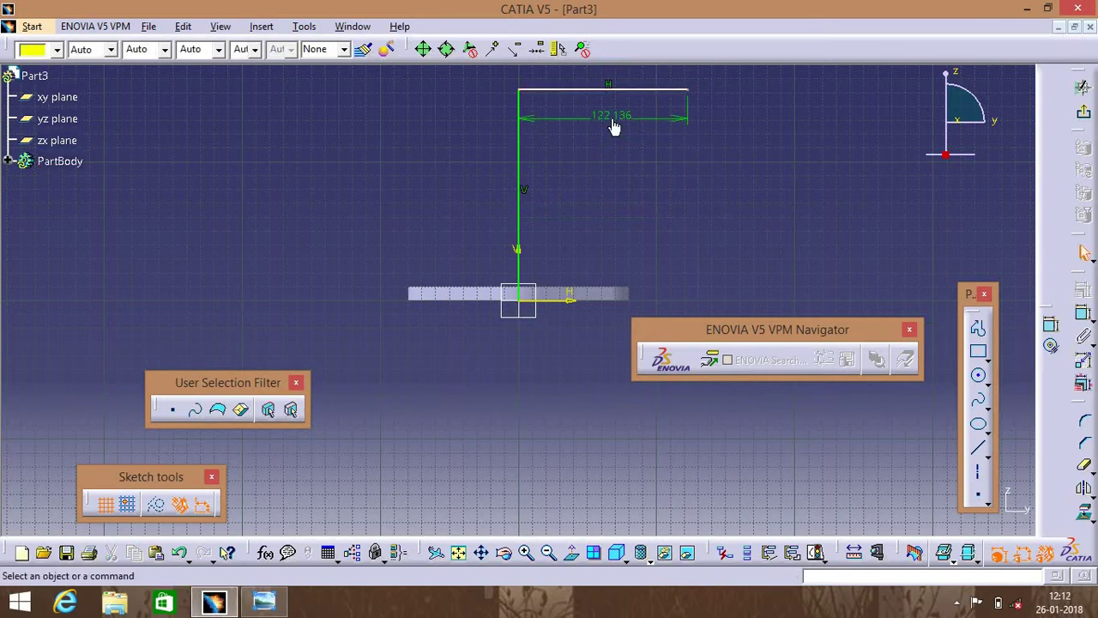
{"action": "left_click", "coordinate": [1053, 329]}
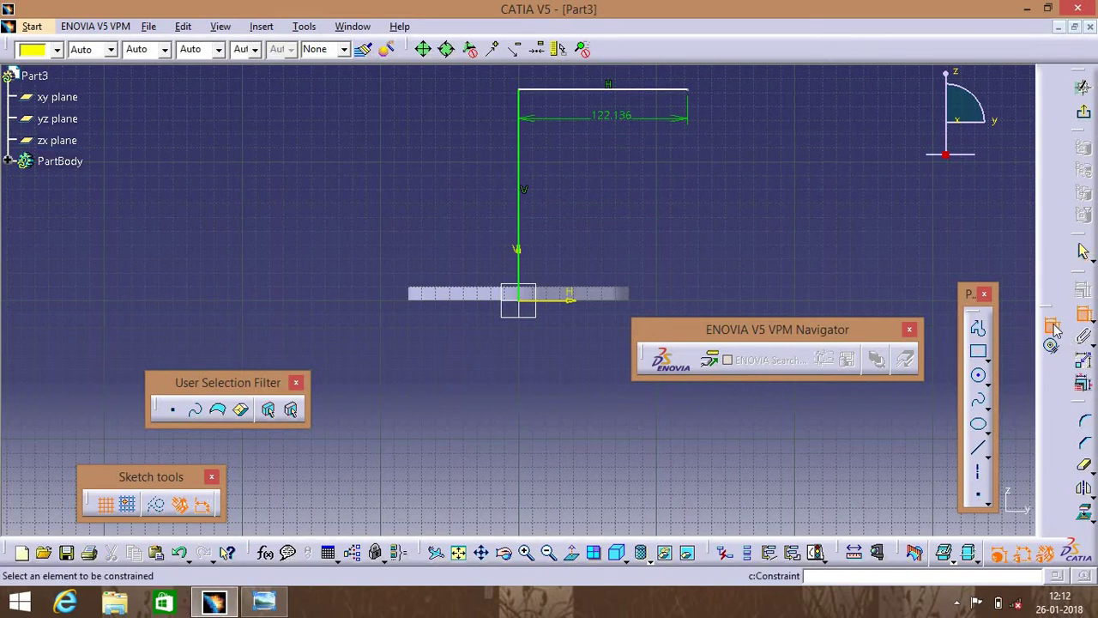
{"action": "left_click", "coordinate": [518, 202]}
{"action": "left_click", "coordinate": [455, 173]}
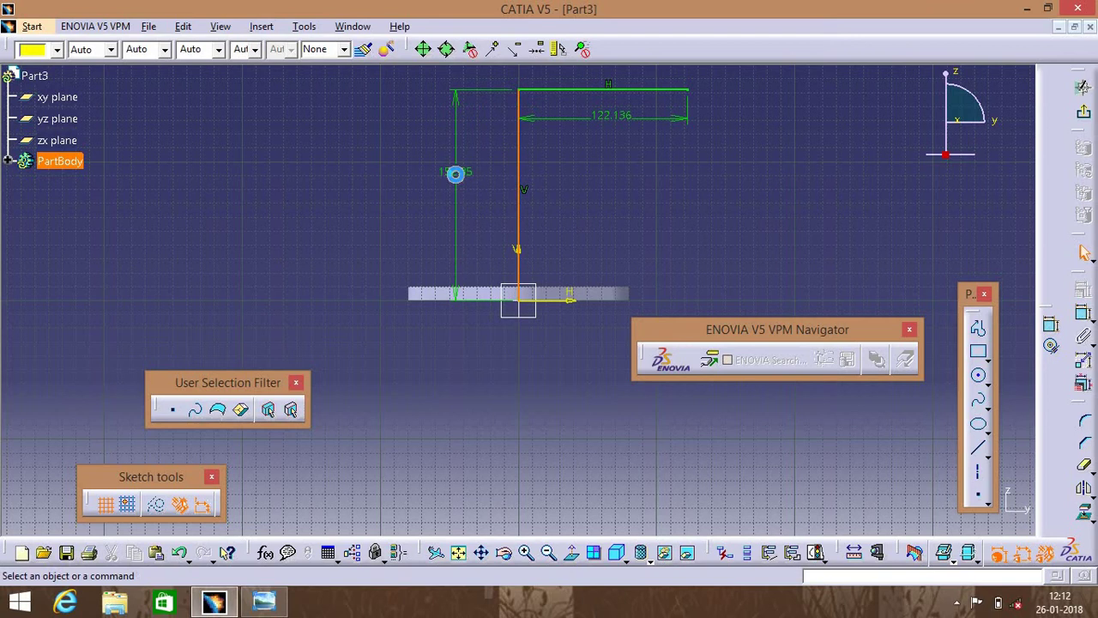
Step: Change both line length dimensions to 160 mm
{"action": "double_click", "coordinate": [459, 183]}
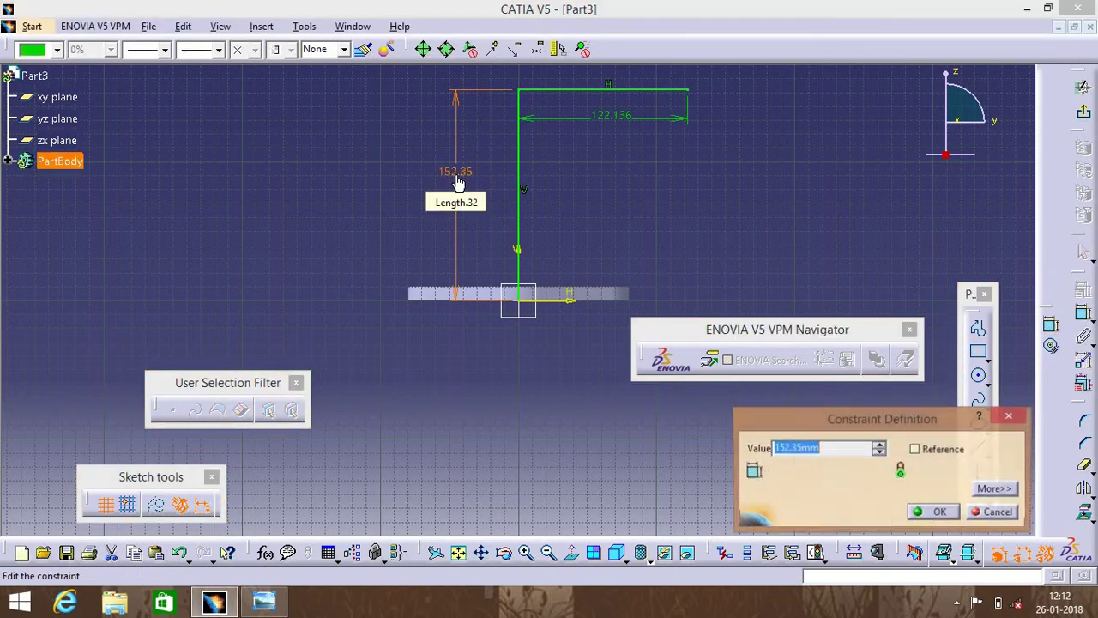
{"action": "key", "text": "BackSpace"}
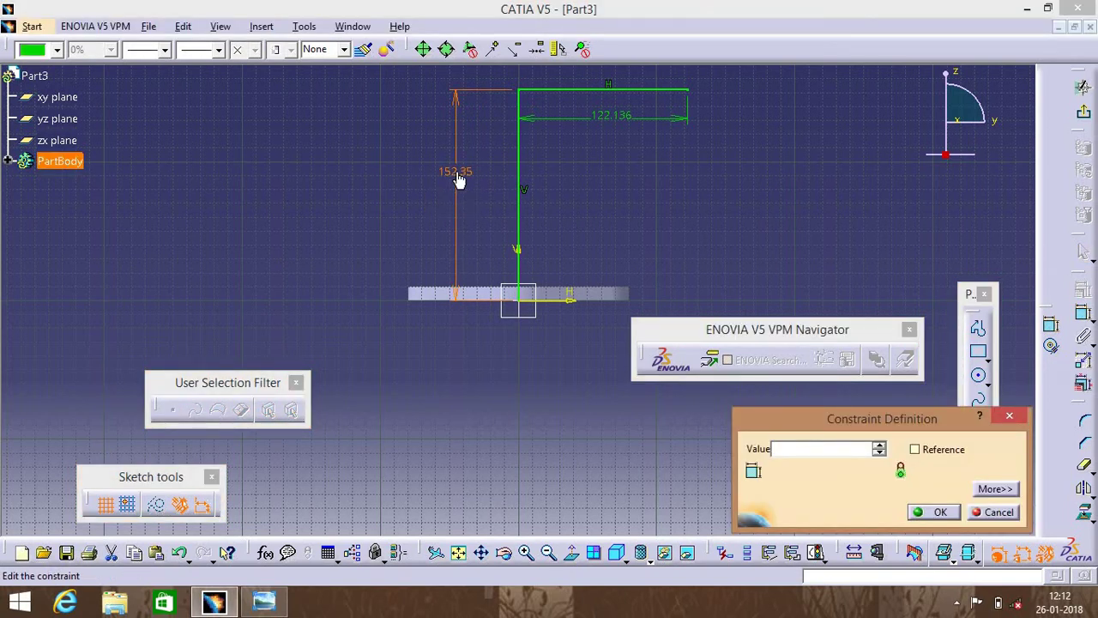
{"action": "type", "text": "160"}
{"action": "key", "text": "Return"}
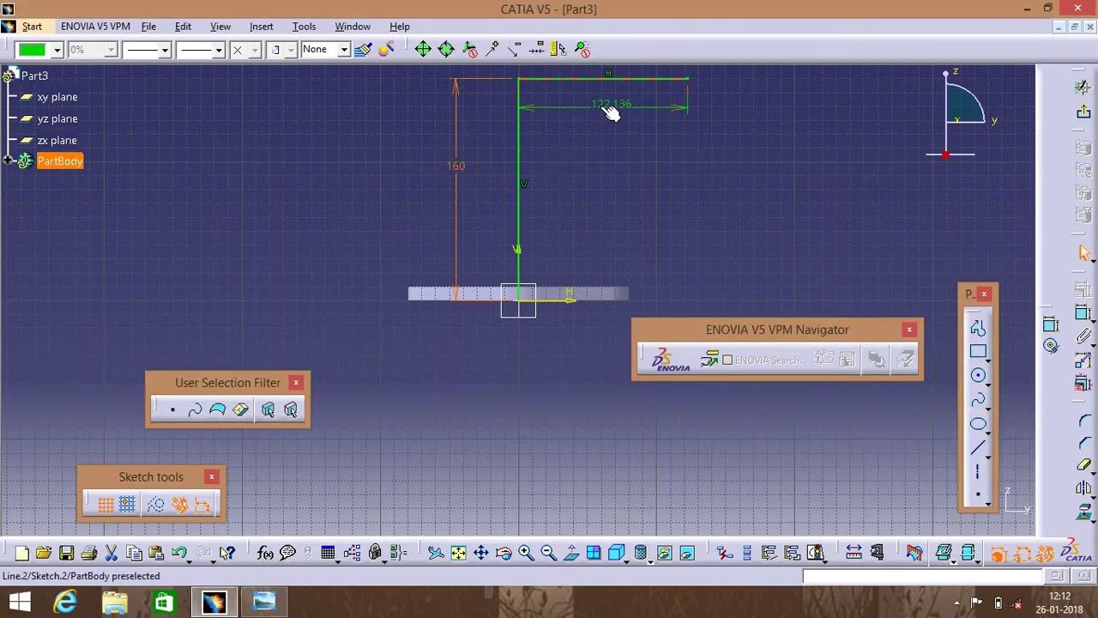
{"action": "double_click", "coordinate": [610, 110]}
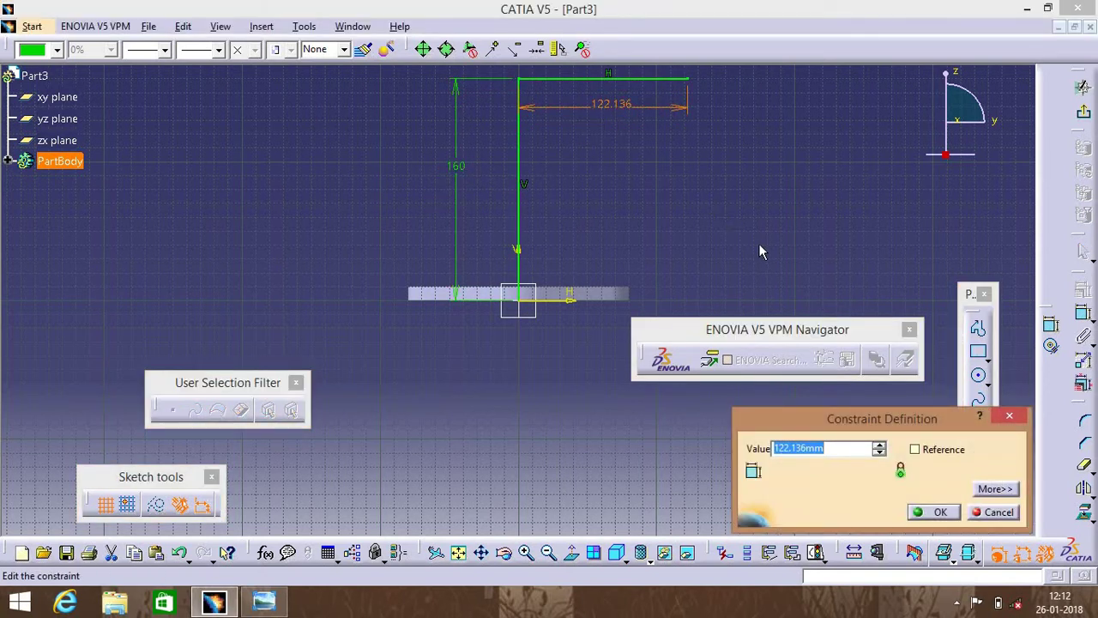
{"action": "key", "text": "BackSpace"}
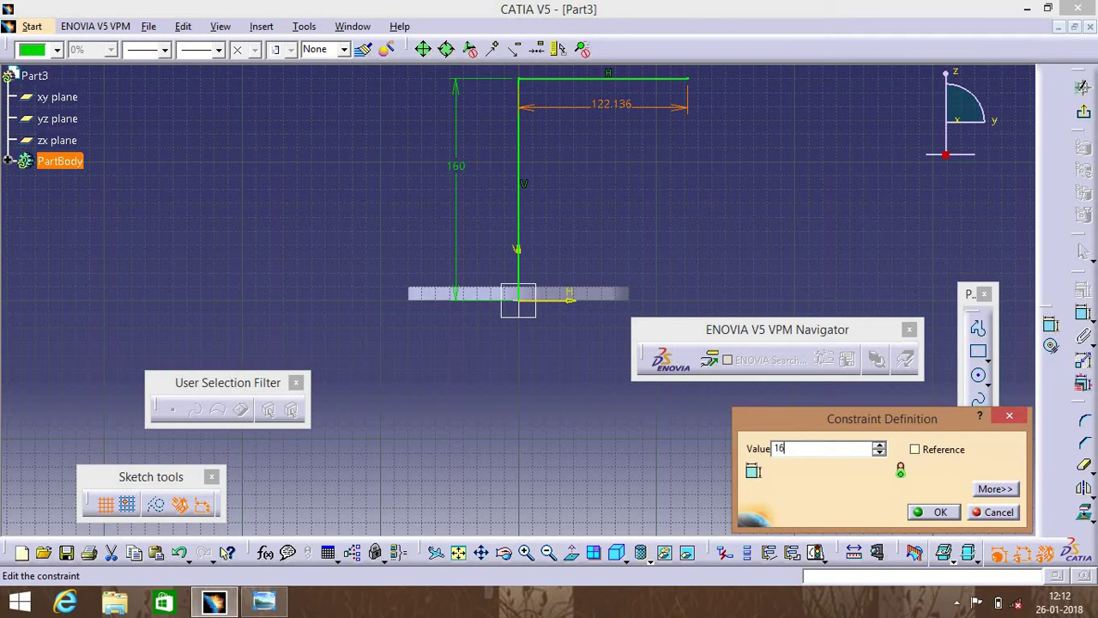
{"action": "type", "text": "0mm"}
{"action": "key", "text": "Return"}
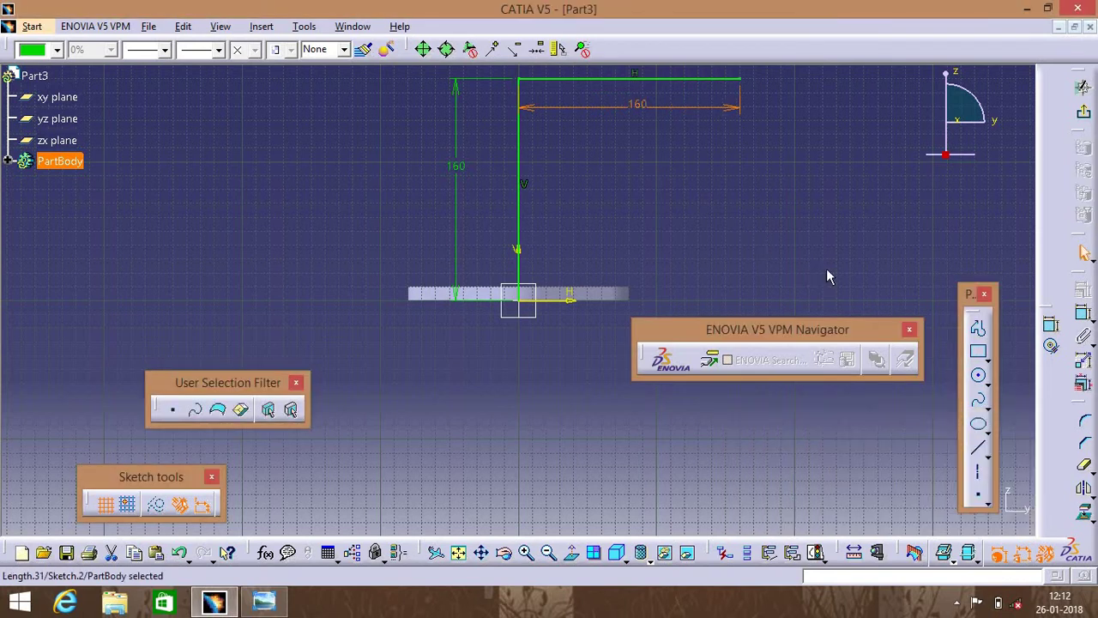
Step: Round the corner between the horizontal and vertical lines with a 60 mm radius arc
{"action": "left_click", "coordinate": [1084, 423]}
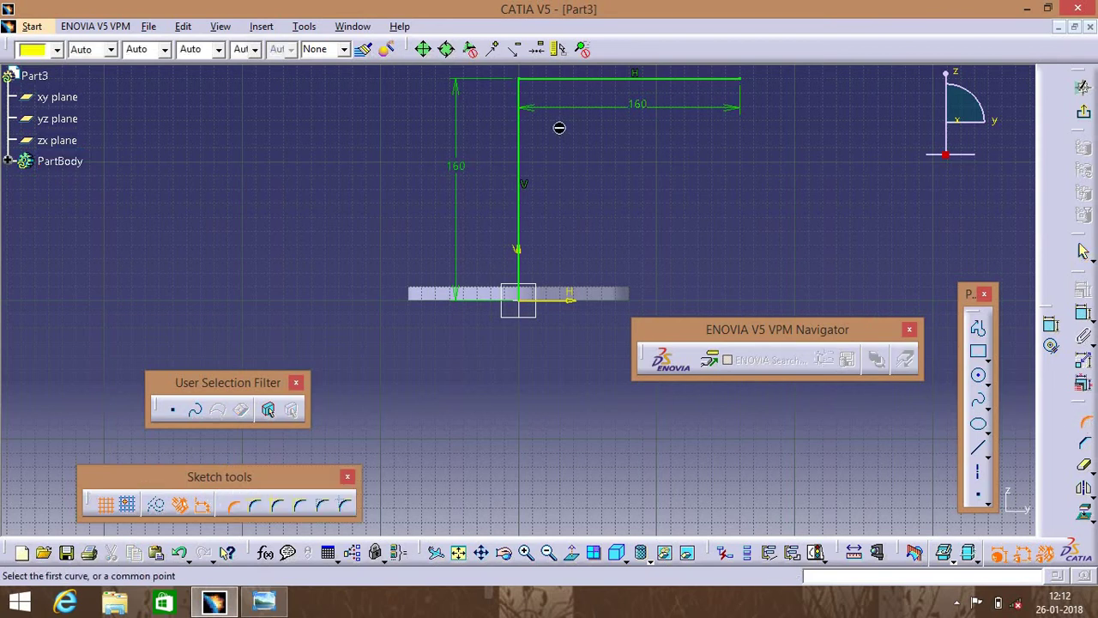
{"action": "left_click", "coordinate": [566, 80]}
{"action": "left_click", "coordinate": [520, 127]}
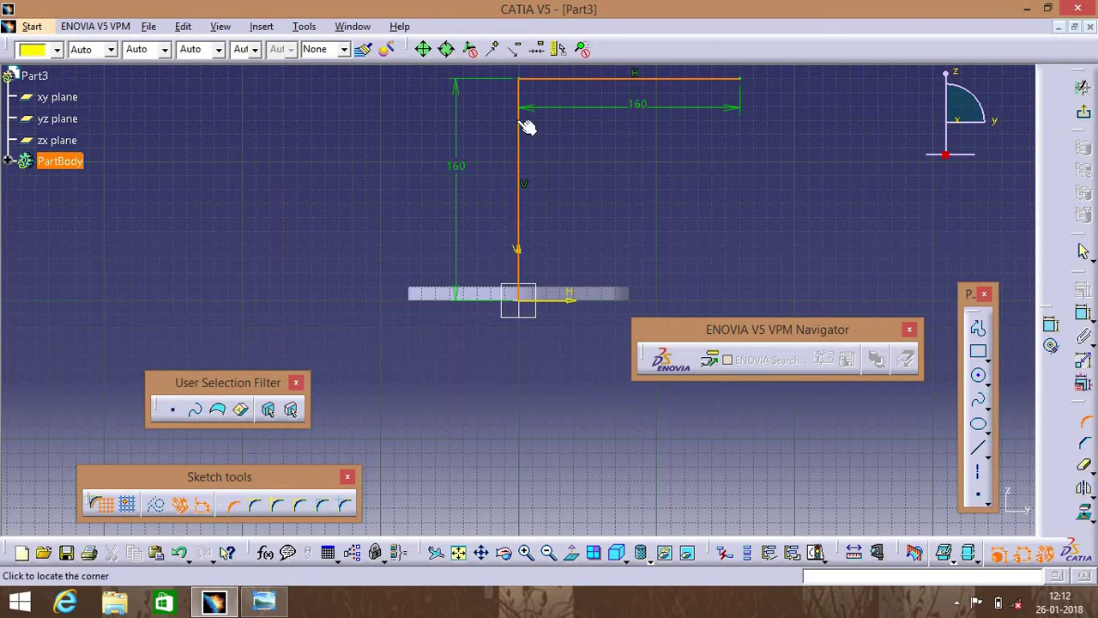
{"action": "left_click", "coordinate": [552, 109]}
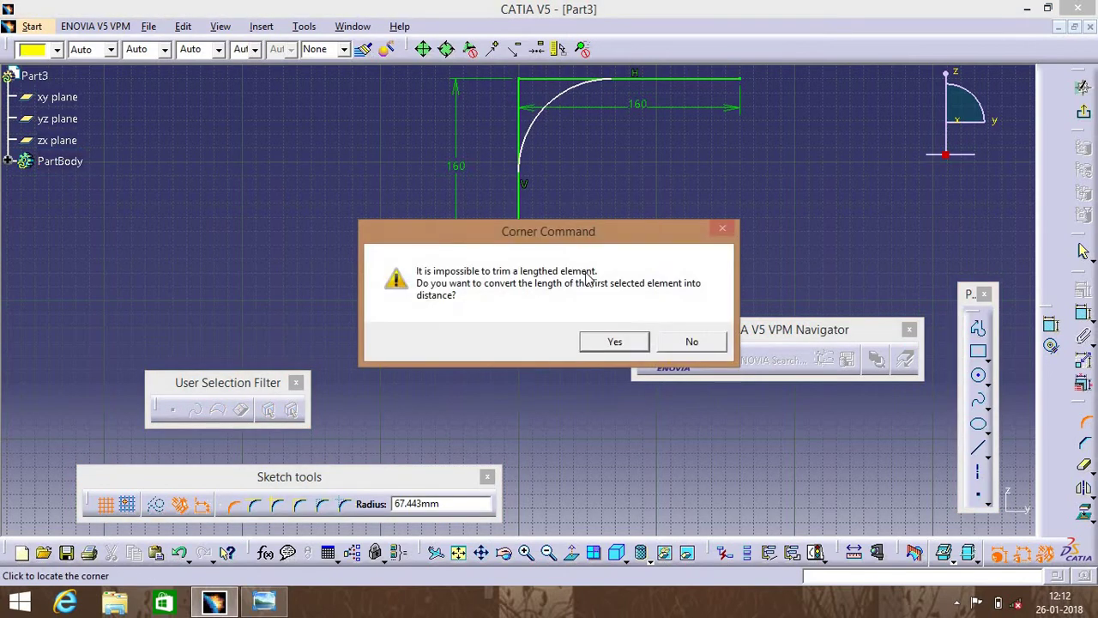
{"action": "left_click", "coordinate": [609, 342]}
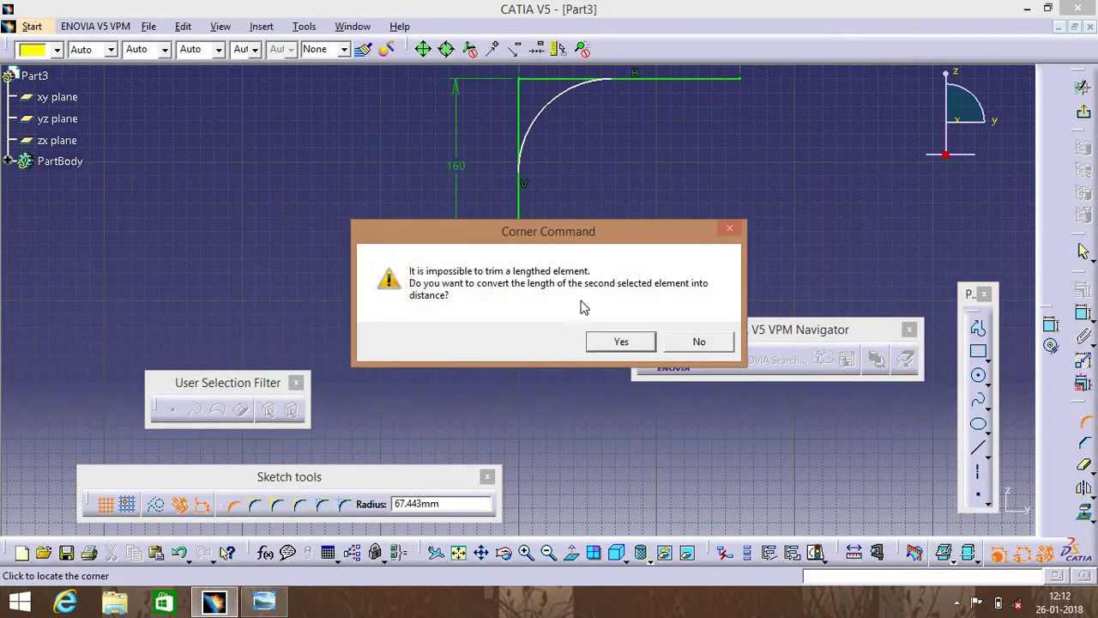
{"action": "left_click", "coordinate": [599, 343]}
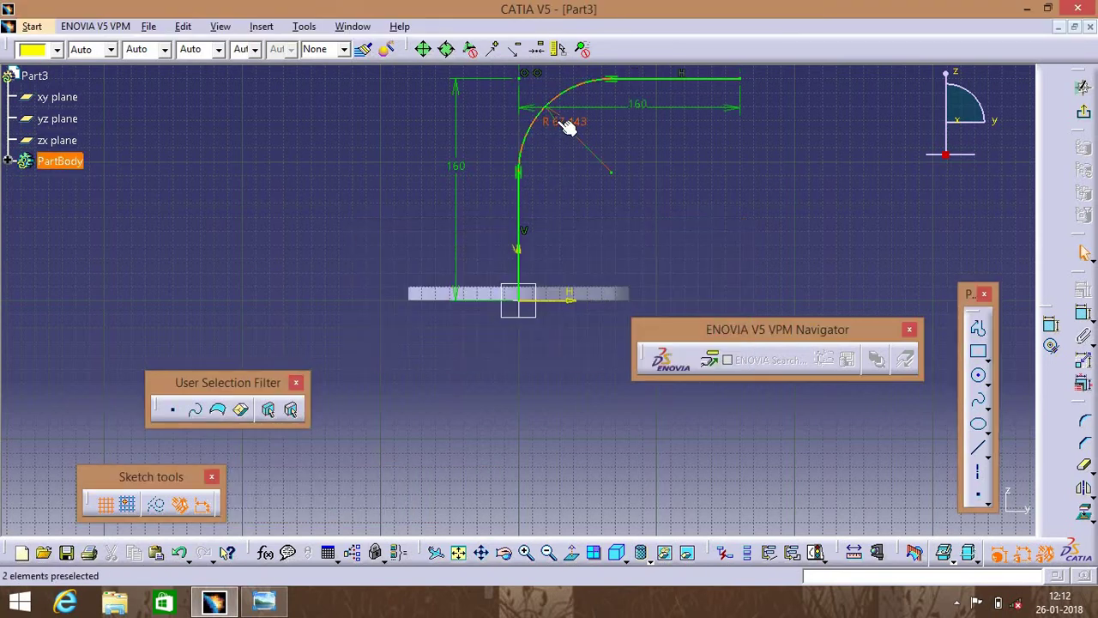
{"action": "double_click", "coordinate": [557, 121]}
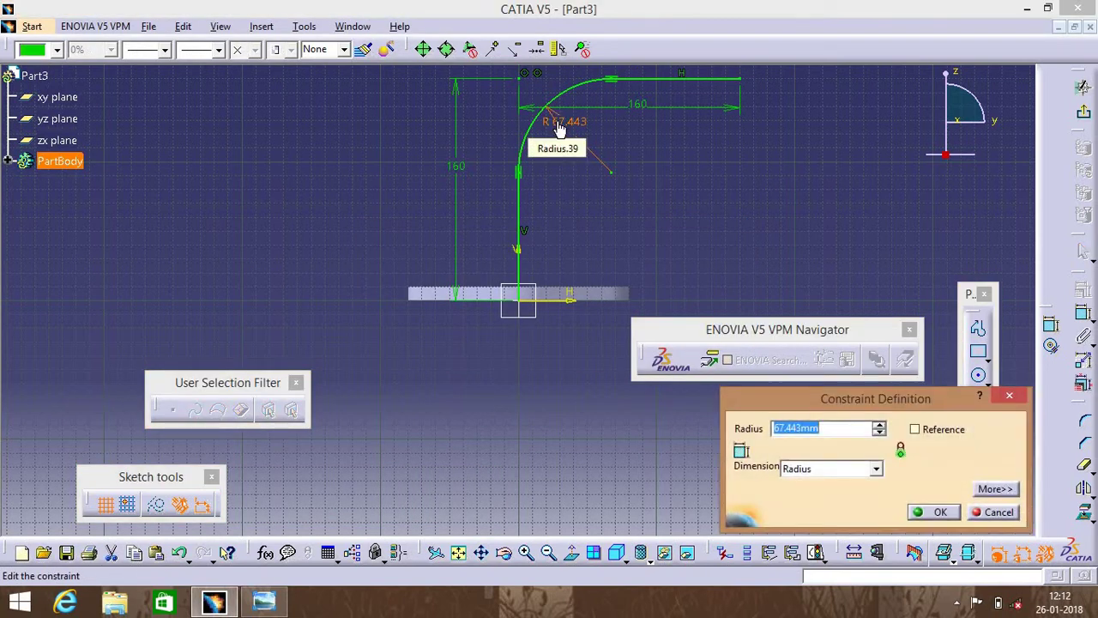
{"action": "key", "text": "BackSpace"}
{"action": "type", "text": "60"}
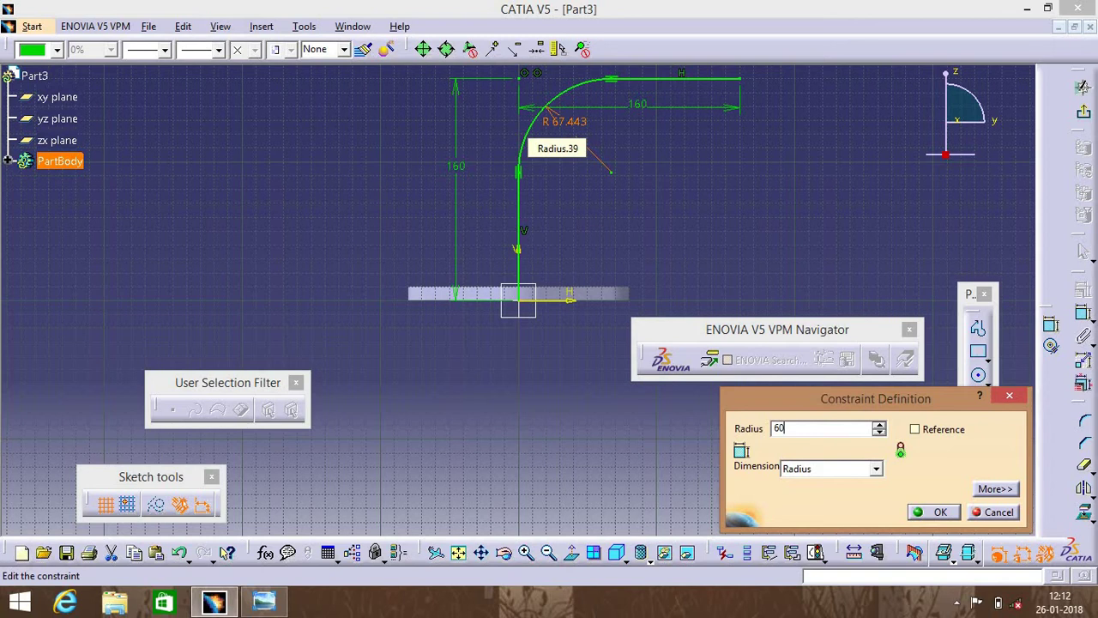
{"action": "key", "text": "Return"}
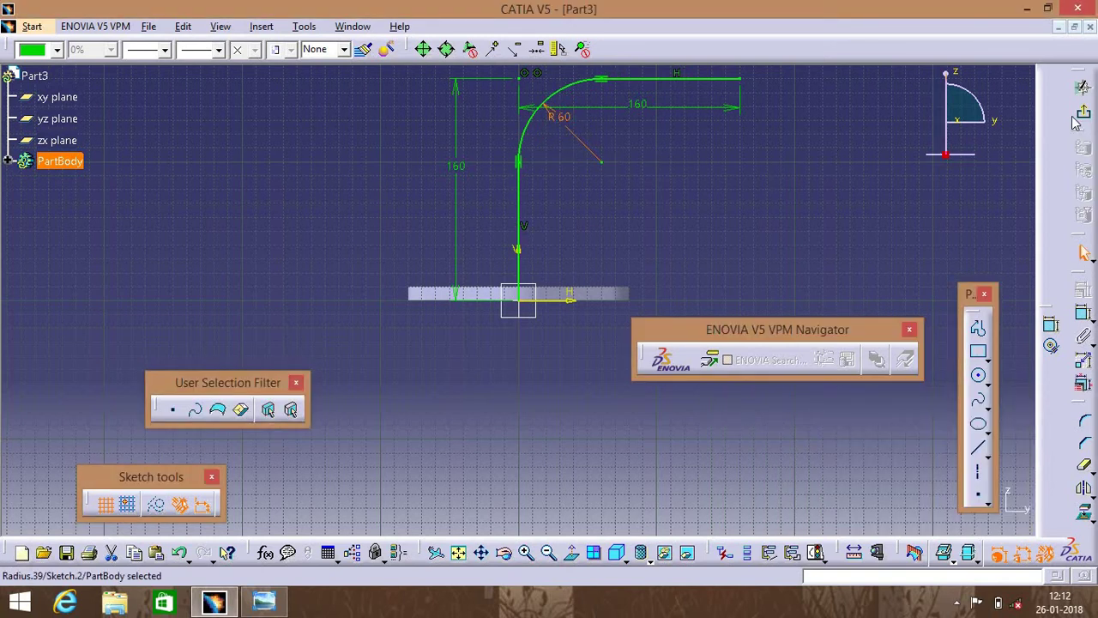
Step: Start a new sketch on the flange face with a 60 mm circle at the origin
{"action": "left_click", "coordinate": [1078, 119]}
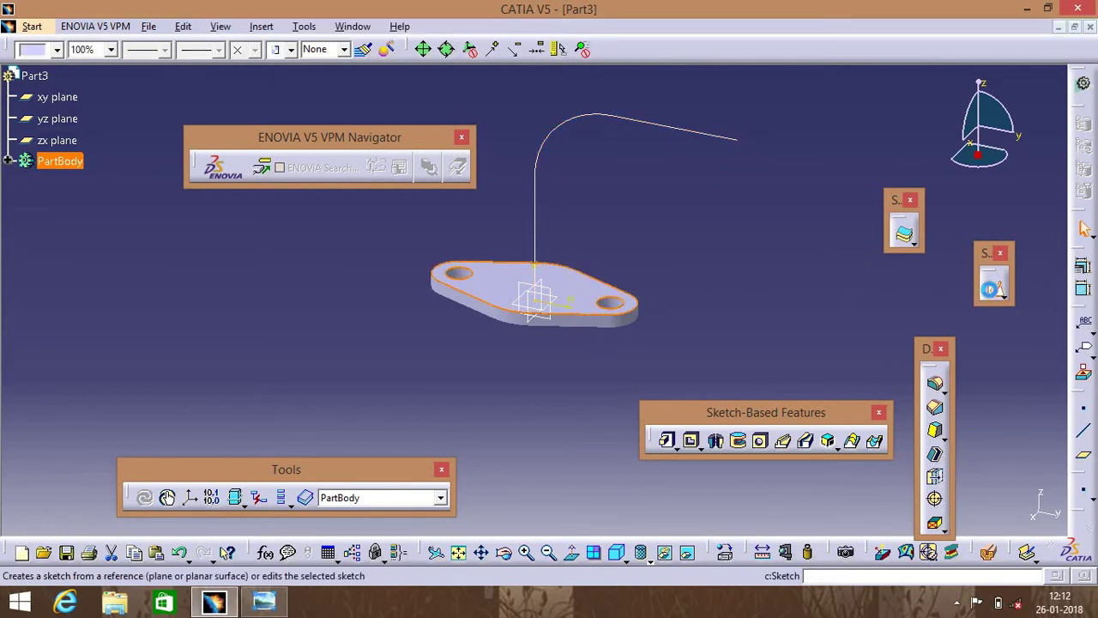
{"action": "left_click", "coordinate": [988, 290]}
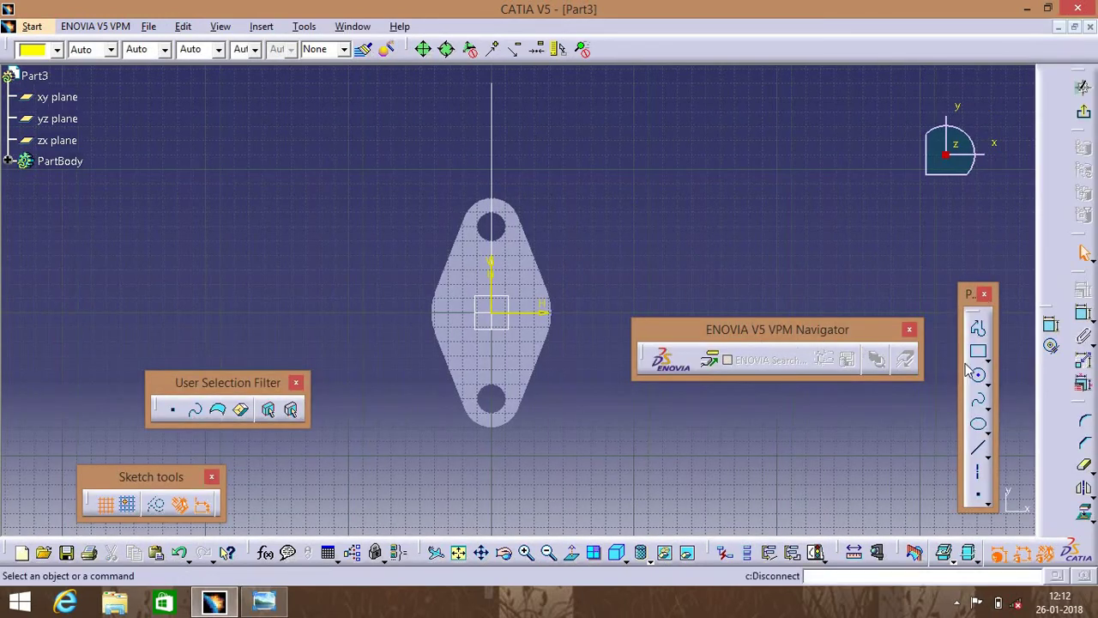
{"action": "left_click", "coordinate": [978, 375]}
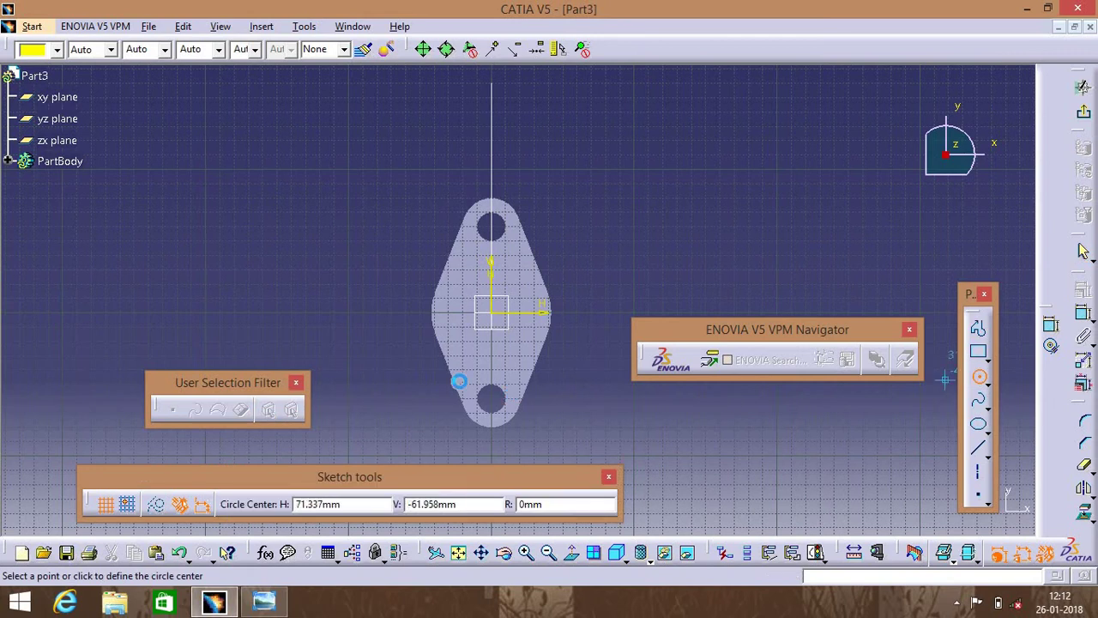
{"action": "left_click", "coordinate": [490, 312]}
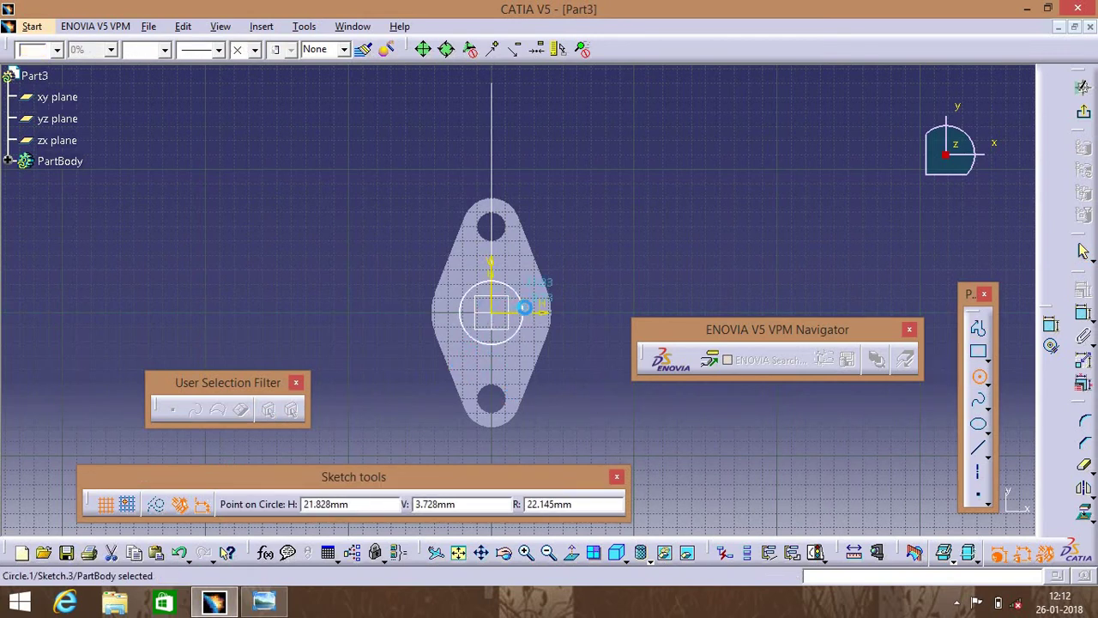
{"action": "left_click", "coordinate": [1051, 325]}
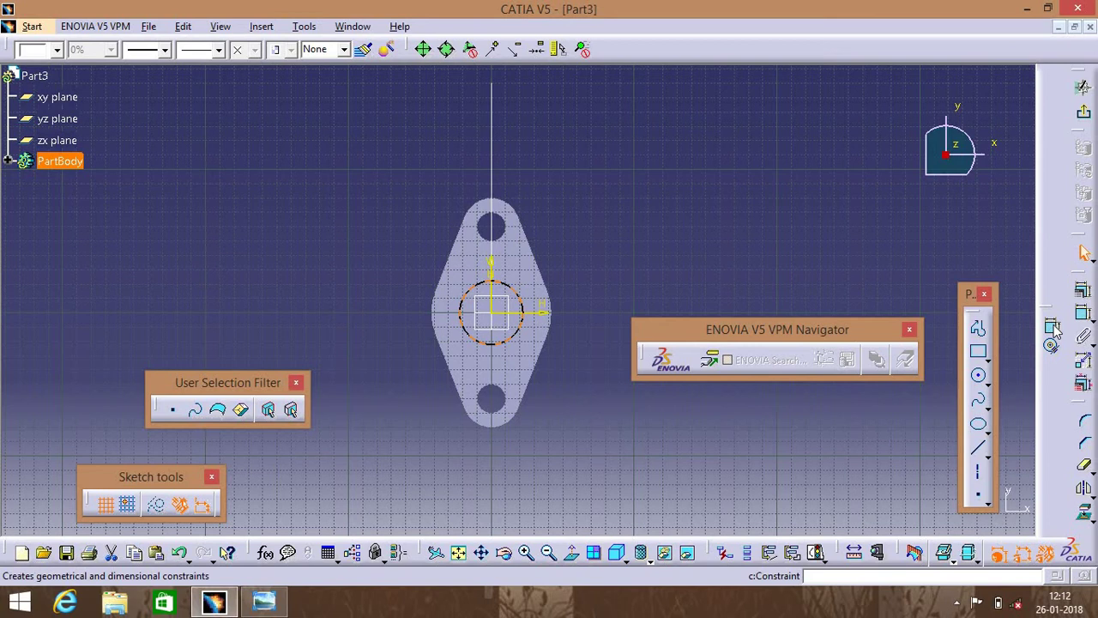
{"action": "left_click", "coordinate": [699, 246]}
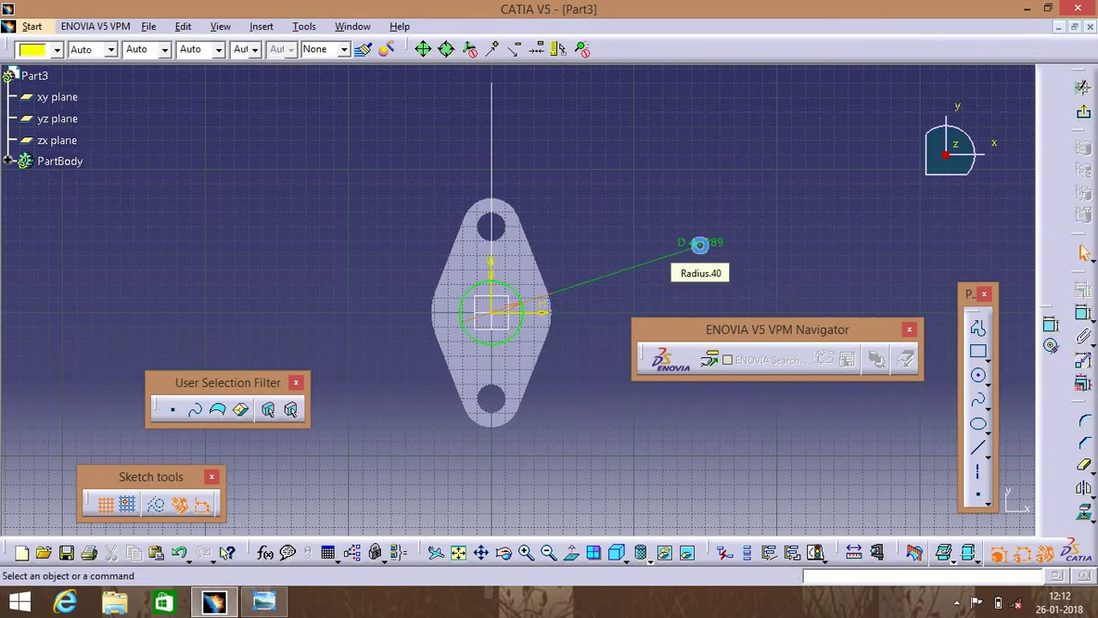
{"action": "left_click", "coordinate": [702, 253]}
{"action": "double_click", "coordinate": [702, 254]}
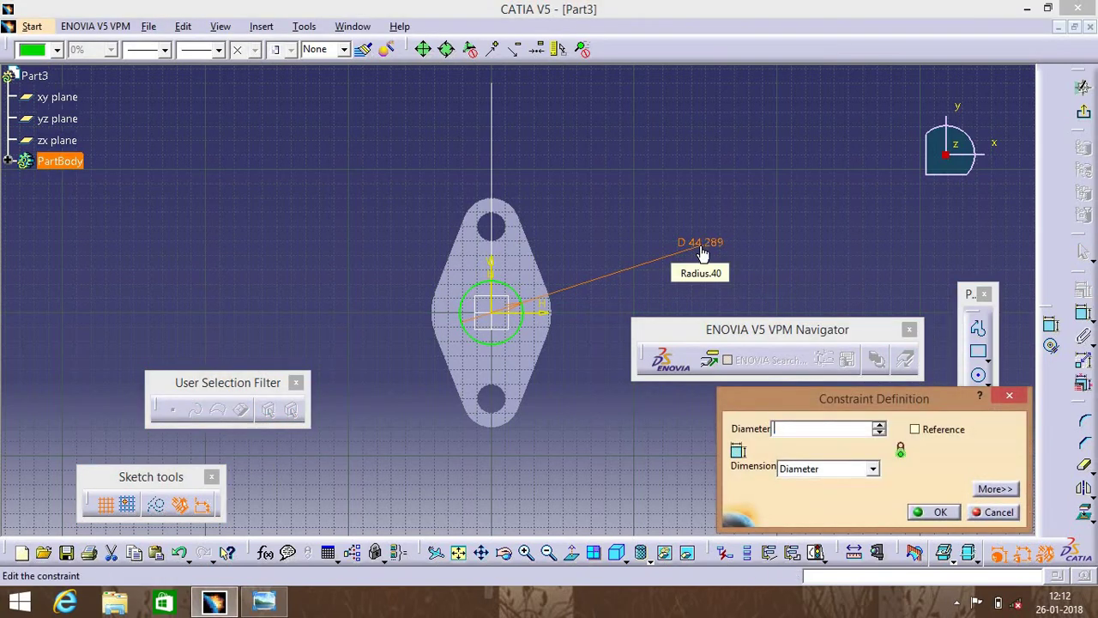
{"action": "type", "text": "60"}
{"action": "key", "text": "Return"}
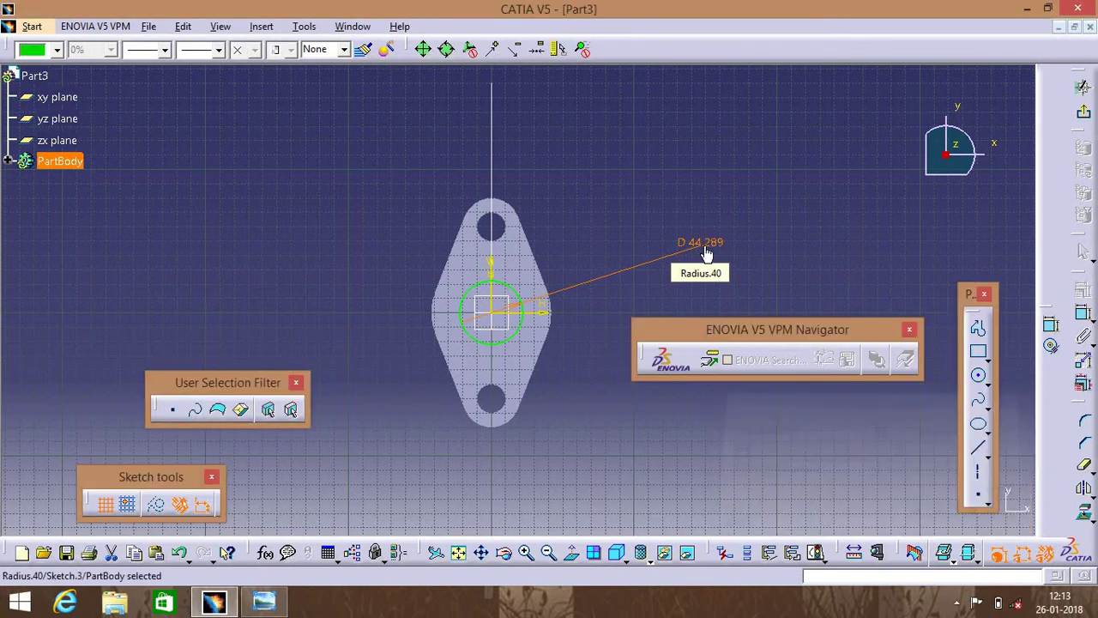
Step: Add a concentric outer circle at the origin and dimension it to 72 mm
{"action": "left_click", "coordinate": [985, 383]}
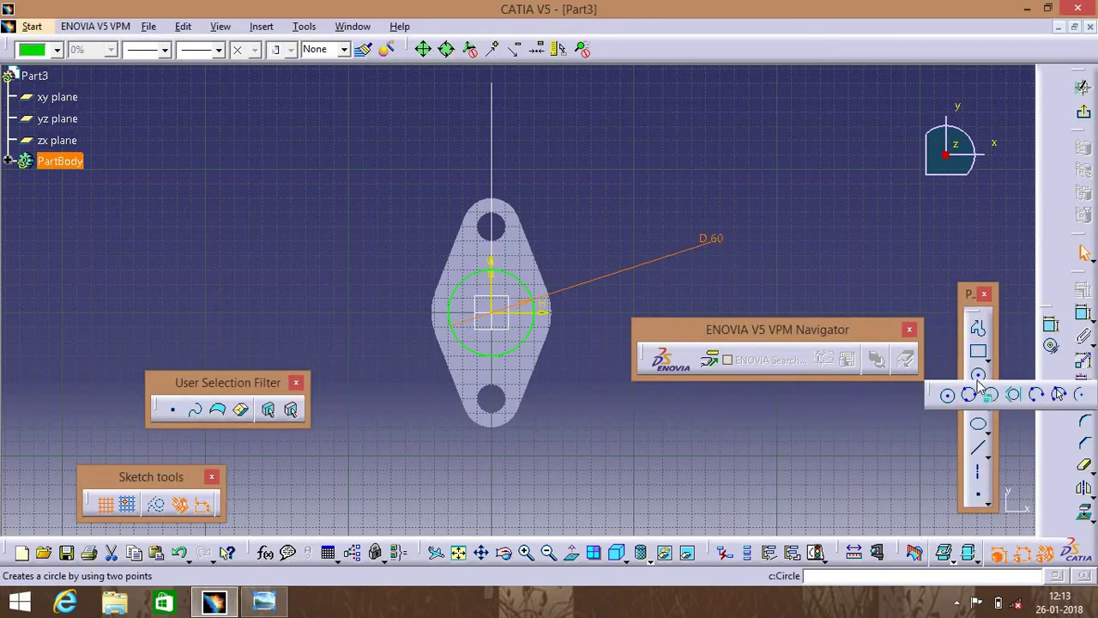
{"action": "left_click", "coordinate": [944, 392]}
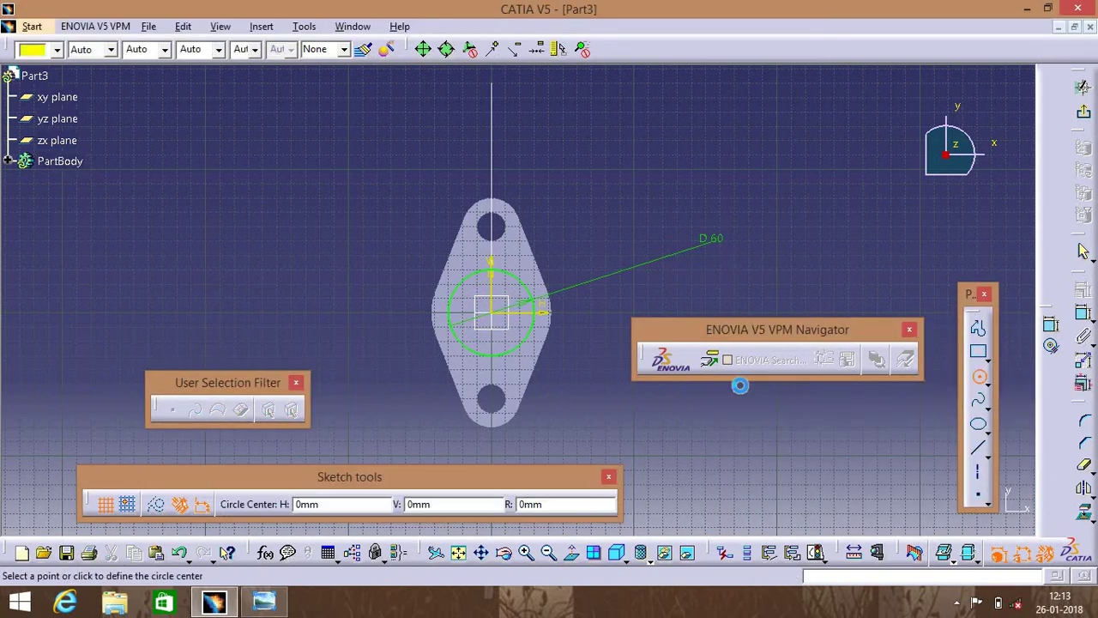
{"action": "left_click", "coordinate": [494, 318]}
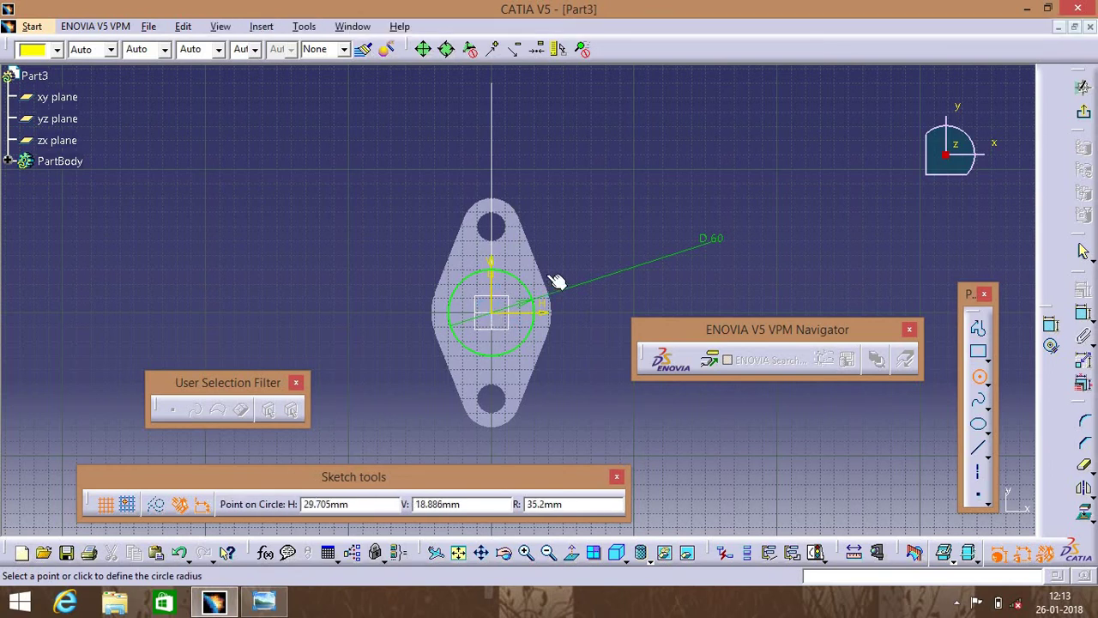
{"action": "left_click", "coordinate": [551, 275]}
{"action": "left_click", "coordinate": [1051, 324]}
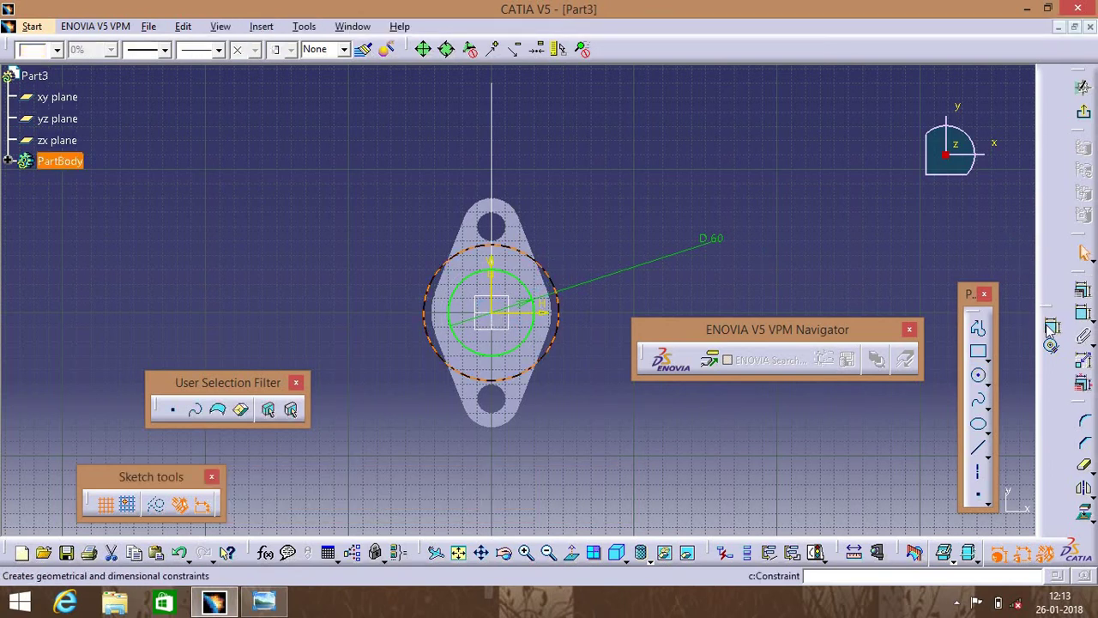
{"action": "left_click", "coordinate": [558, 307]}
{"action": "left_click", "coordinate": [598, 166]}
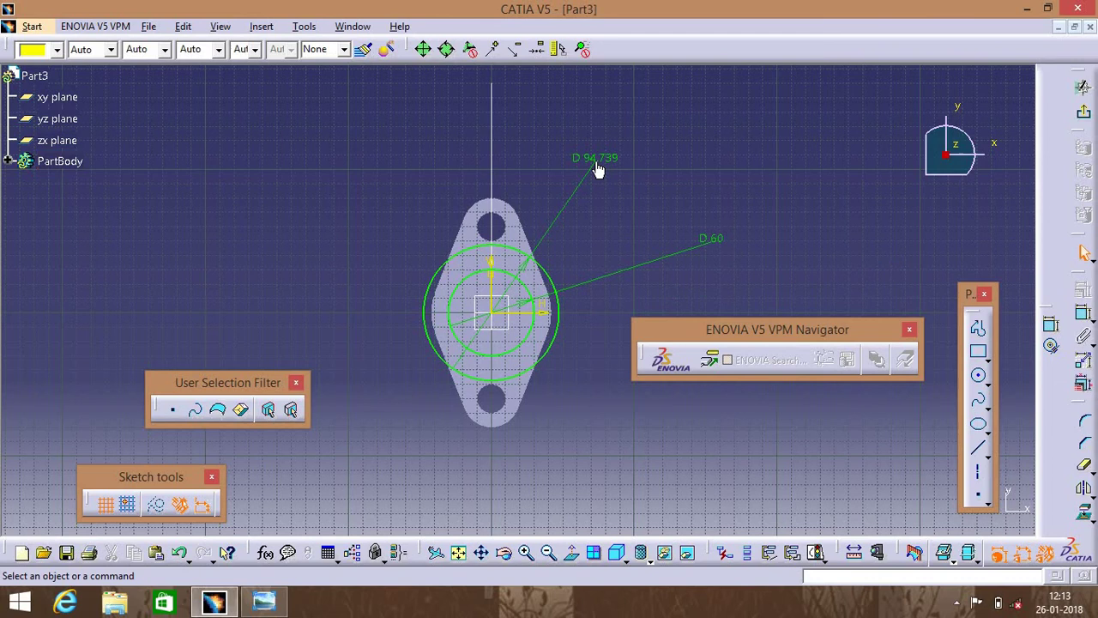
{"action": "double_click", "coordinate": [595, 161]}
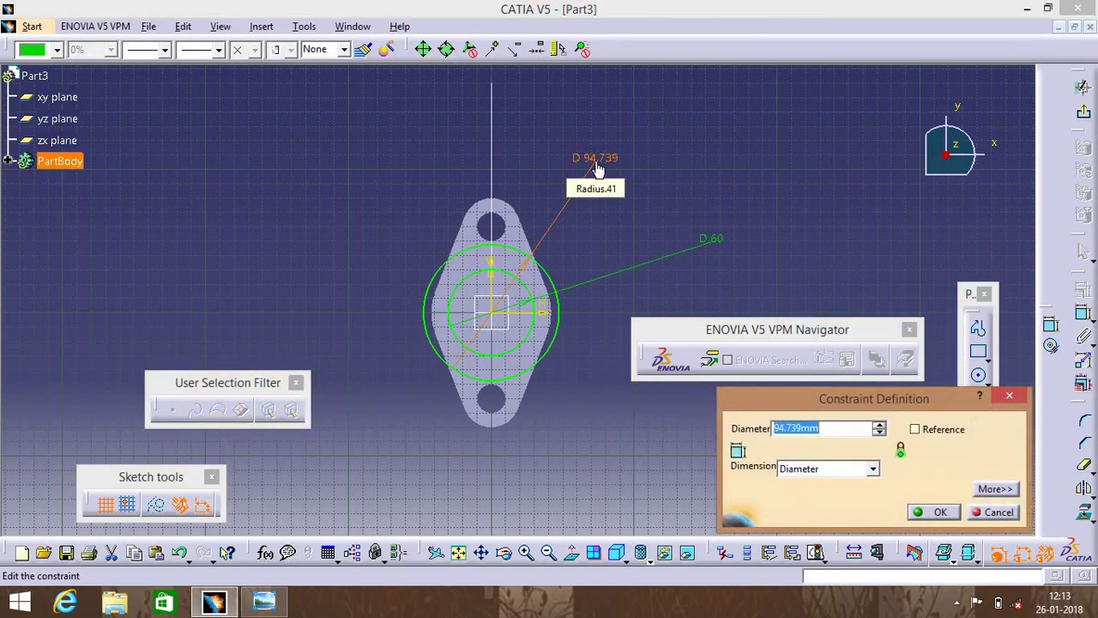
{"action": "key", "text": "BackSpace"}
{"action": "type", "text": "72"}
{"action": "key", "text": "Return"}
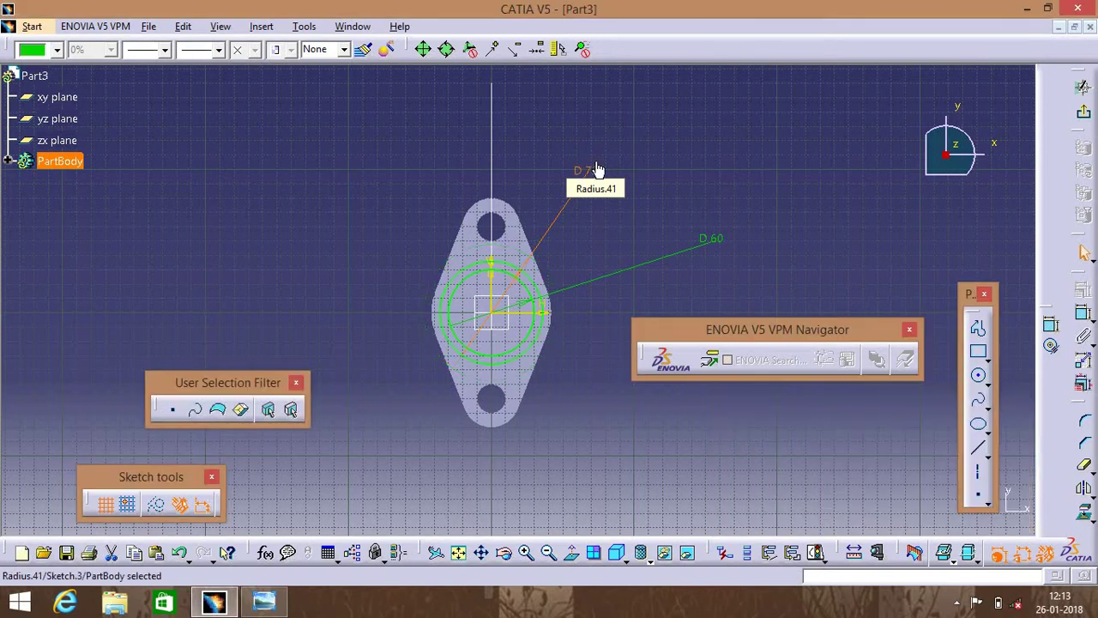
Step: Sweep the Sketch.3 circle profile along the Sketch.2 L-shaped curve as a Rib
{"action": "left_click", "coordinate": [1083, 113]}
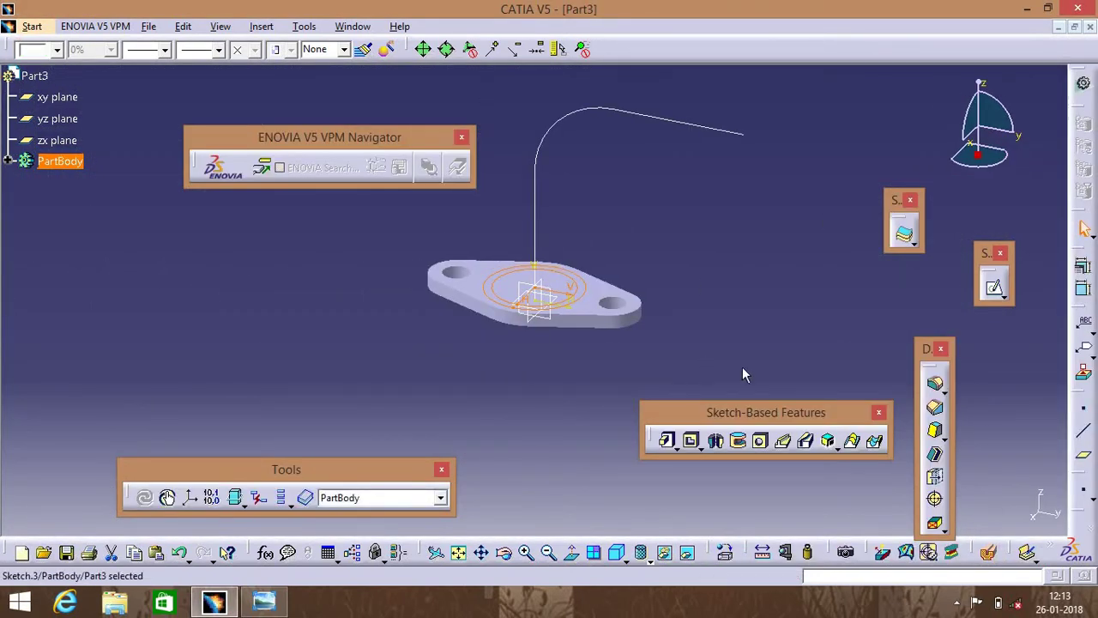
{"action": "left_click", "coordinate": [782, 443]}
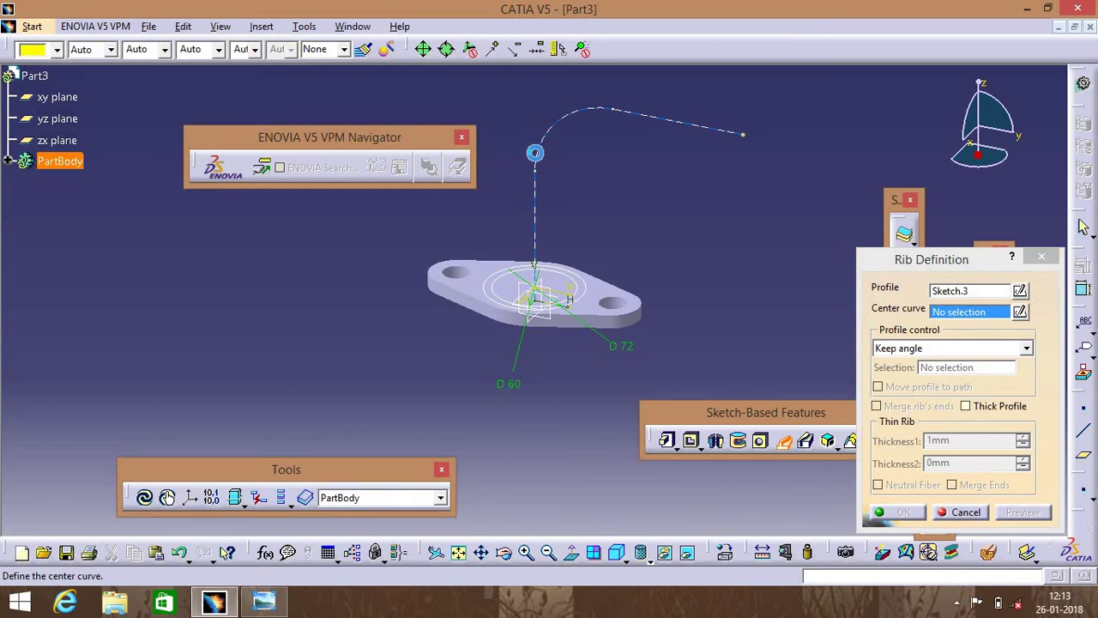
{"action": "left_click", "coordinate": [535, 153]}
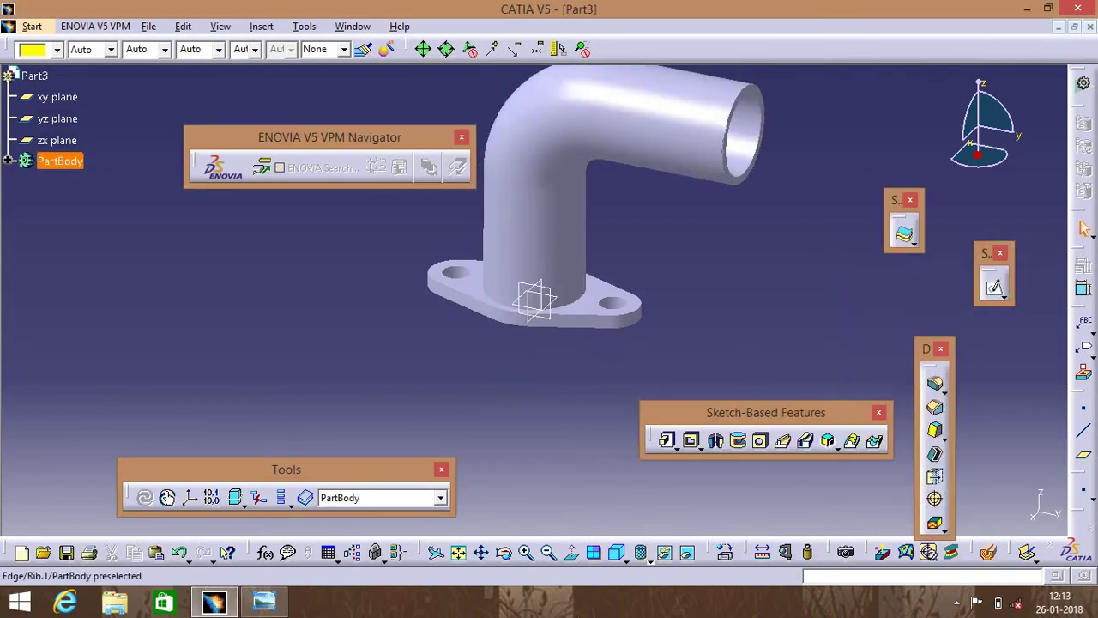
{"action": "left_click", "coordinate": [459, 552]}
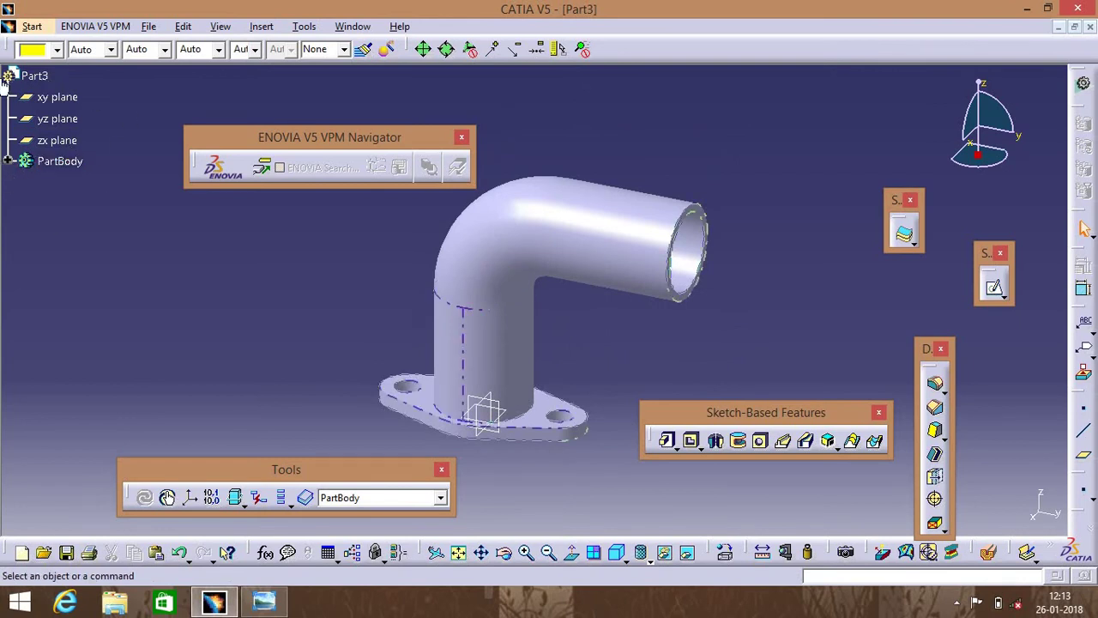
Step: Copy Sketch.1 and paste it into PartBody as Sketch.4
{"action": "left_click", "coordinate": [8, 160]}
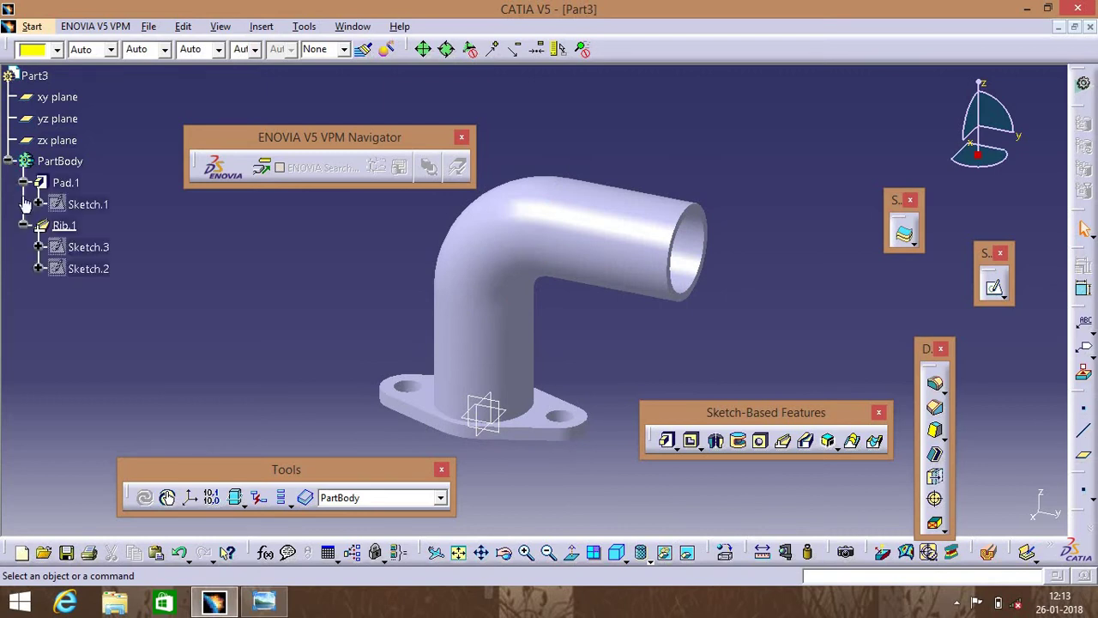
{"action": "left_click", "coordinate": [101, 206]}
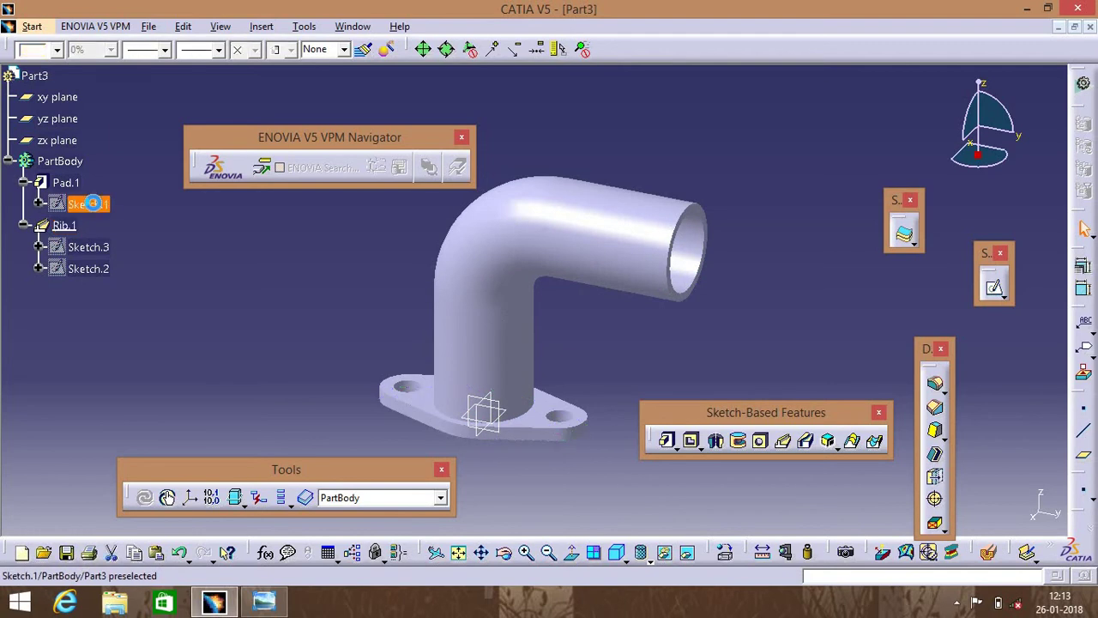
{"action": "right_click", "coordinate": [100, 207]}
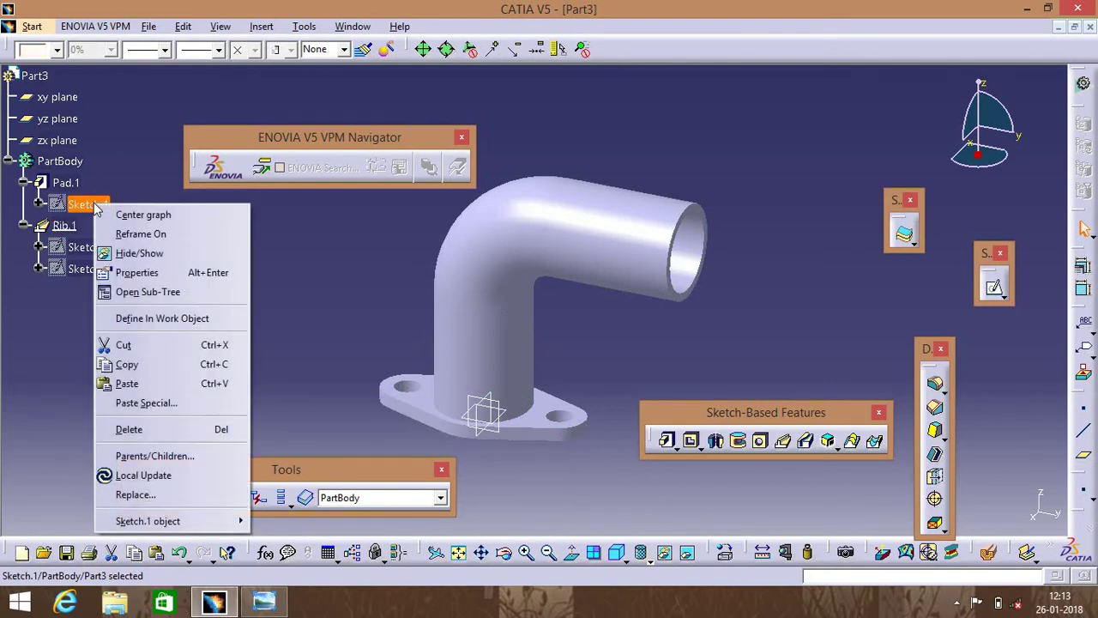
{"action": "left_click", "coordinate": [154, 369]}
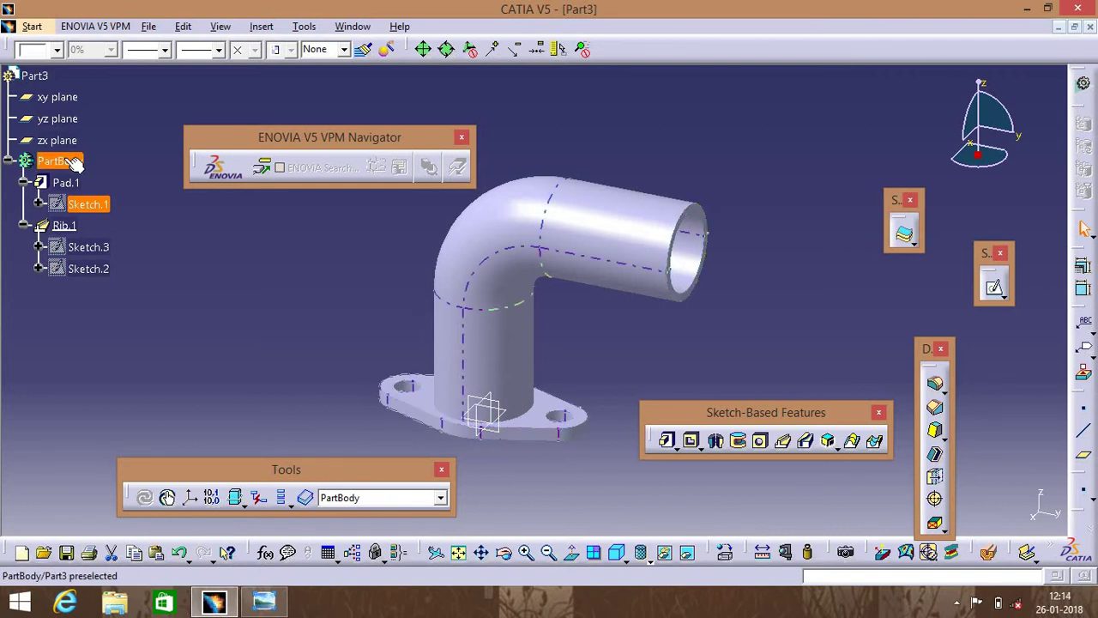
{"action": "right_click", "coordinate": [76, 163]}
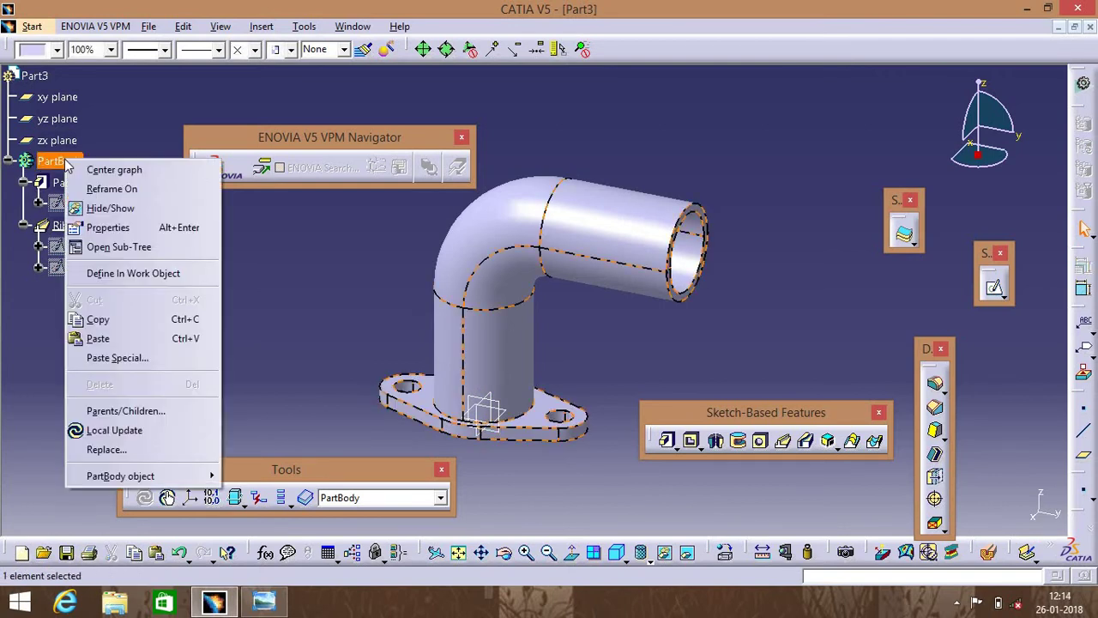
{"action": "left_click", "coordinate": [101, 338]}
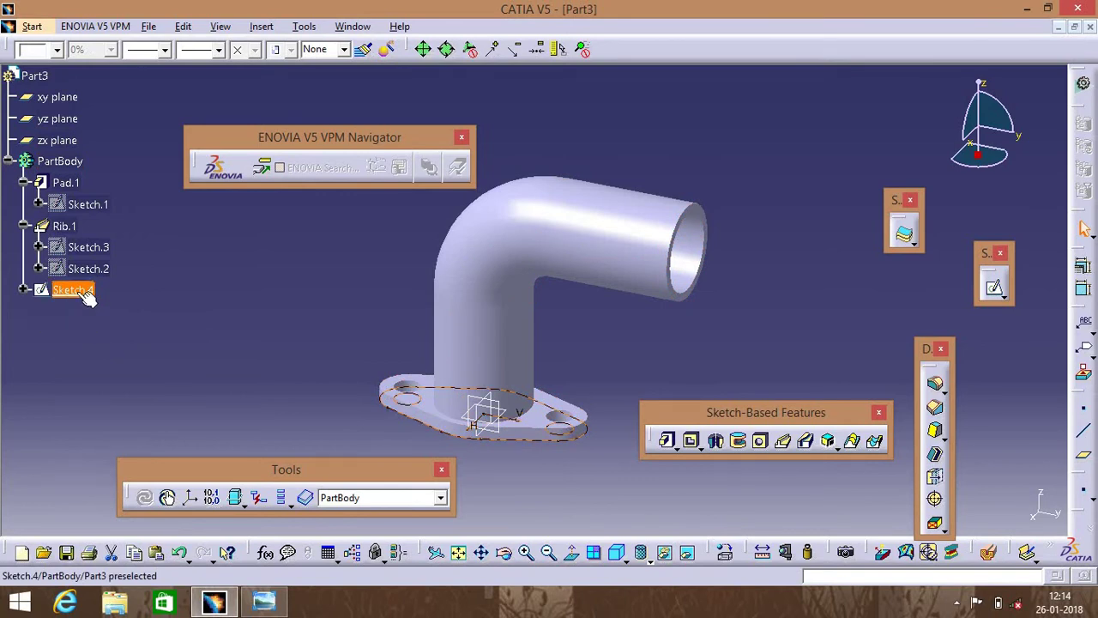
{"action": "right_click", "coordinate": [81, 292]}
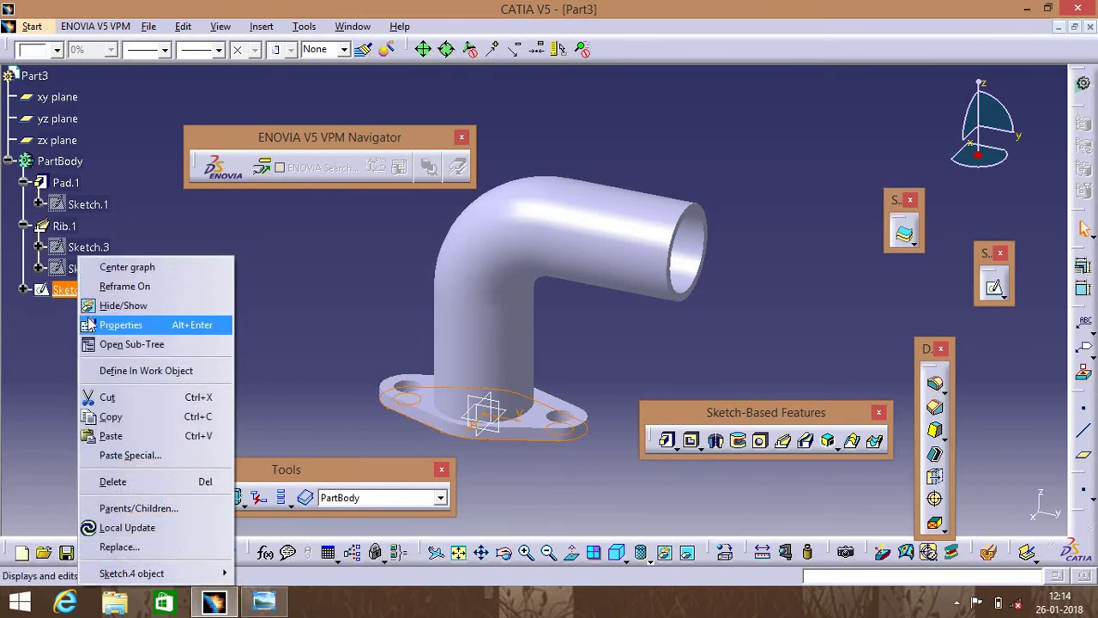
{"action": "mouse_move", "coordinate": [131, 573]}
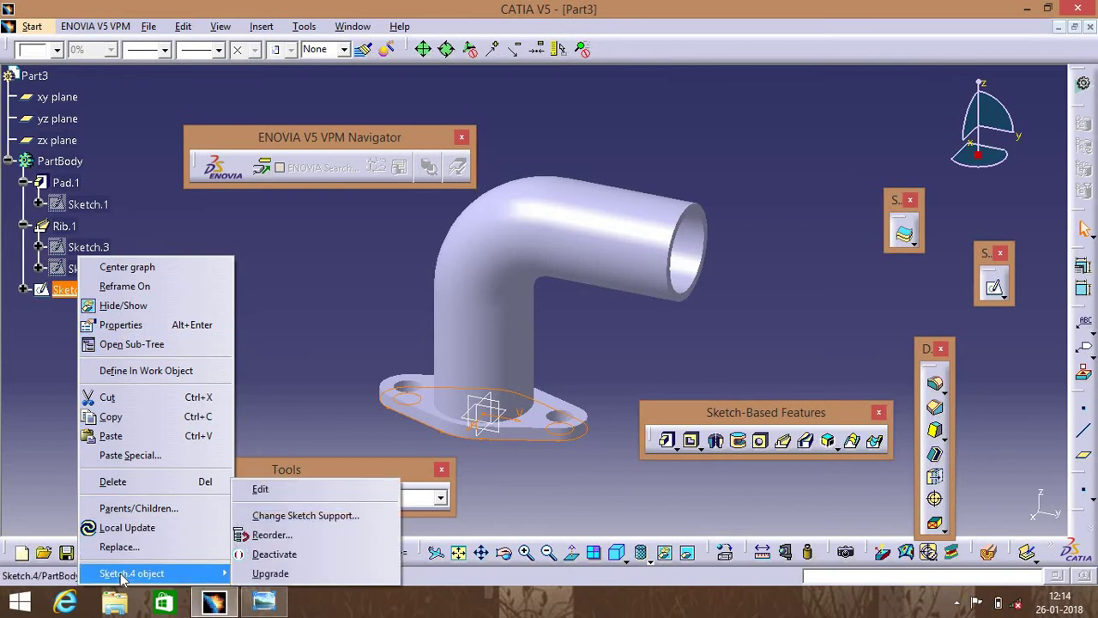
Step: Move Sketch.4's support onto the pipe's far end face
{"action": "left_click", "coordinate": [297, 515]}
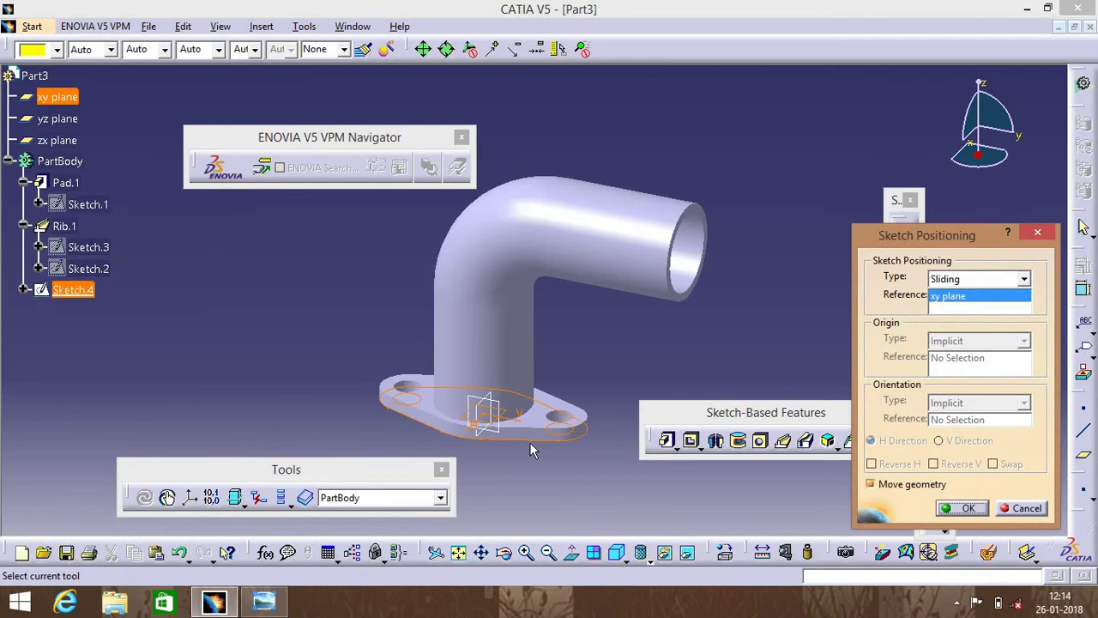
{"action": "left_click", "coordinate": [692, 305]}
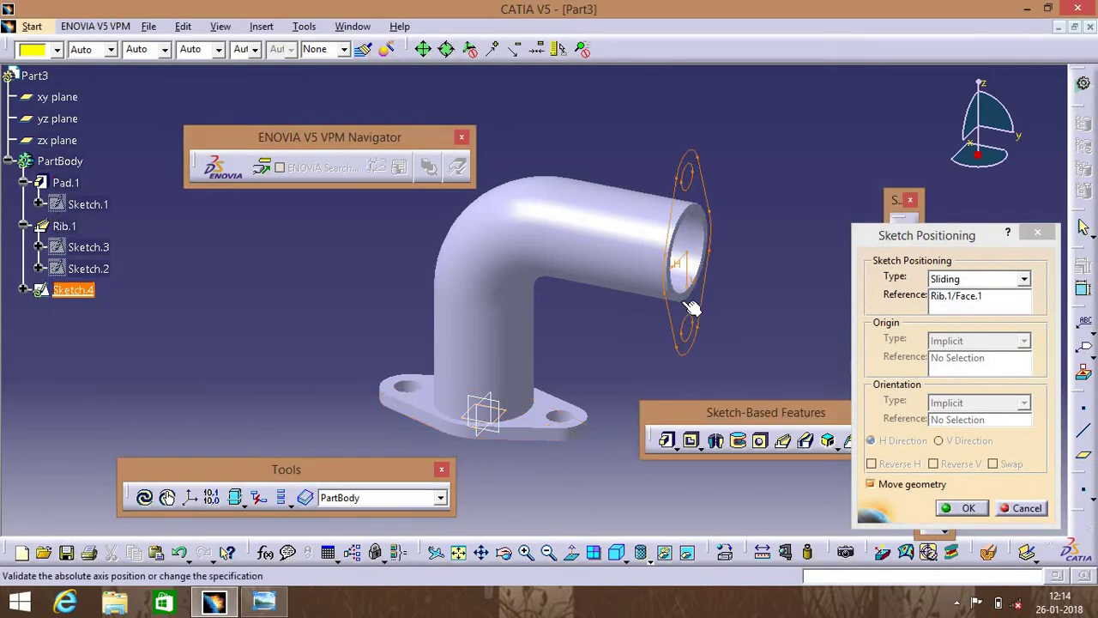
{"action": "left_click", "coordinate": [969, 508]}
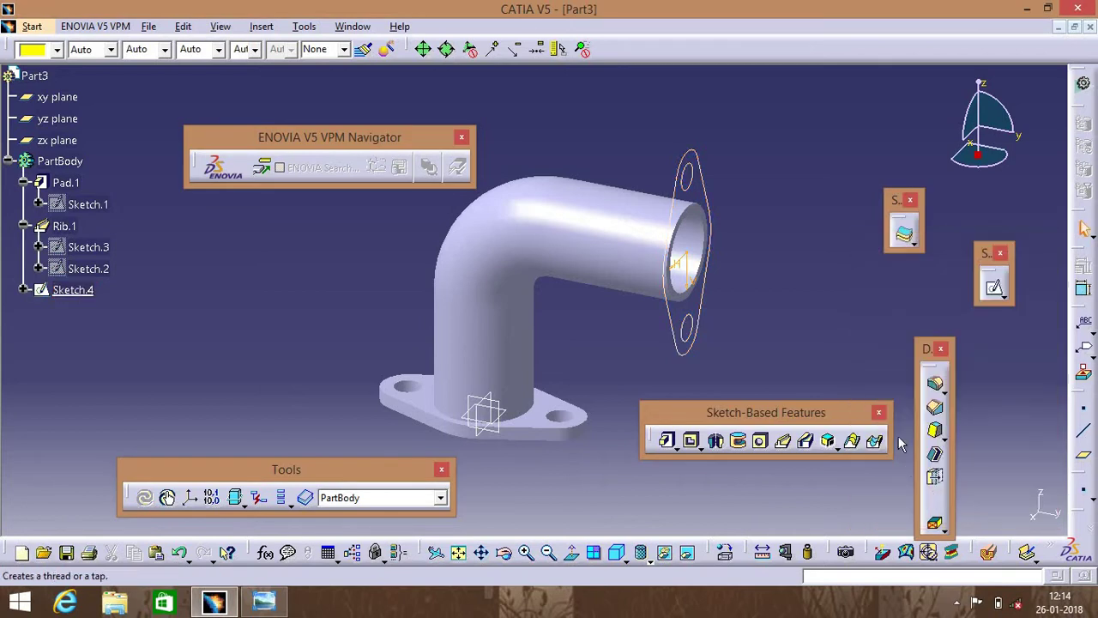
Step: Pad Sketch.4 10 mm in the reversed direction to form the second flange
{"action": "left_click", "coordinate": [668, 441]}
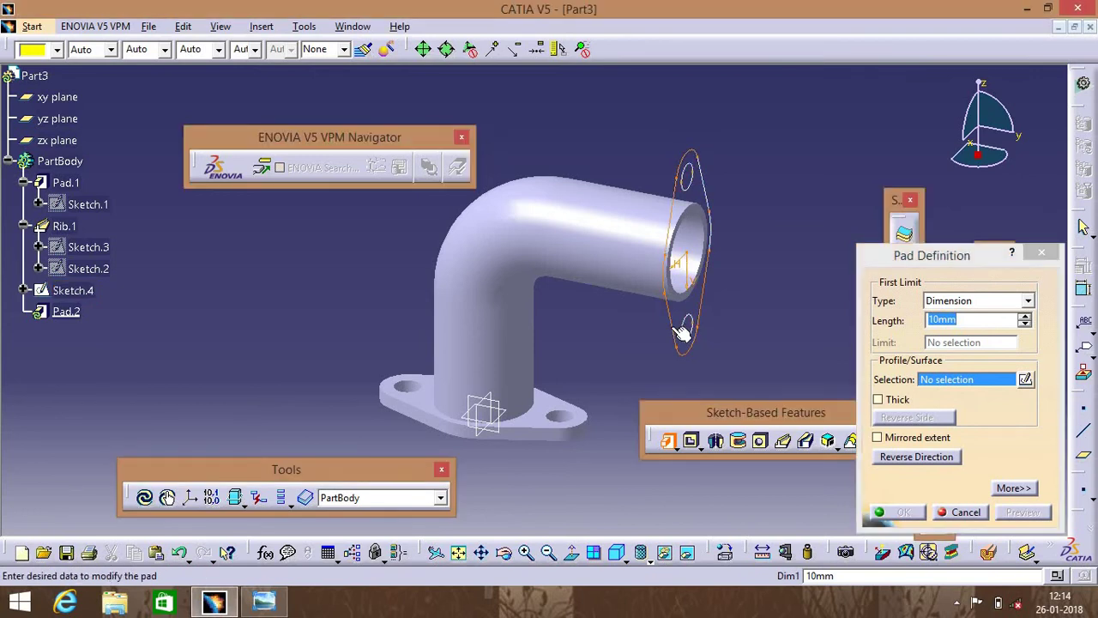
{"action": "left_click", "coordinate": [670, 322]}
{"action": "left_click", "coordinate": [915, 457]}
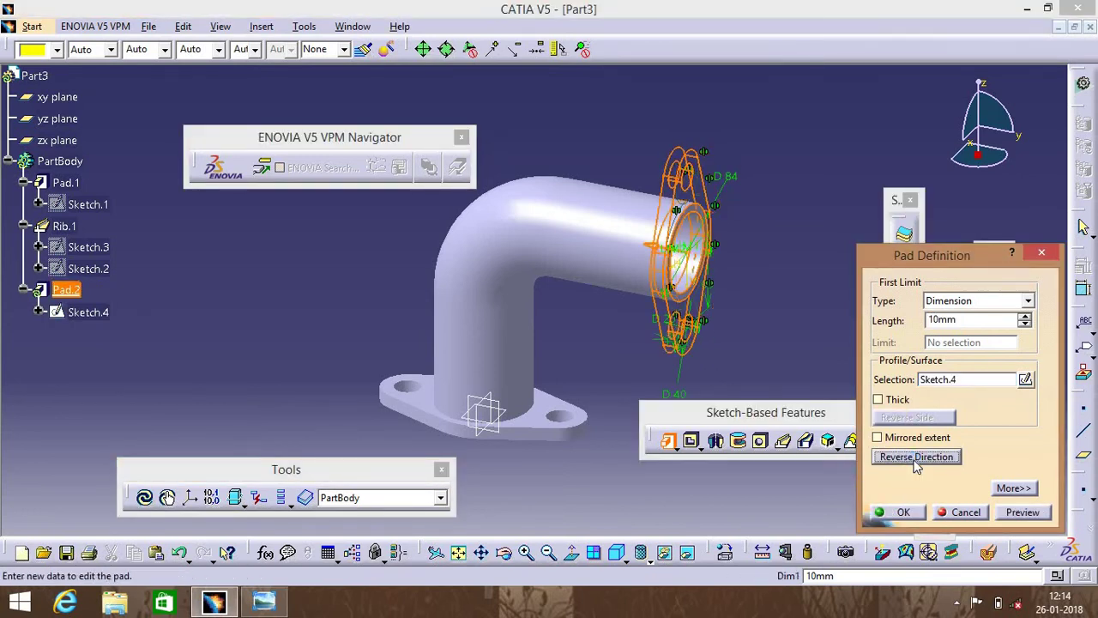
{"action": "left_click", "coordinate": [908, 512]}
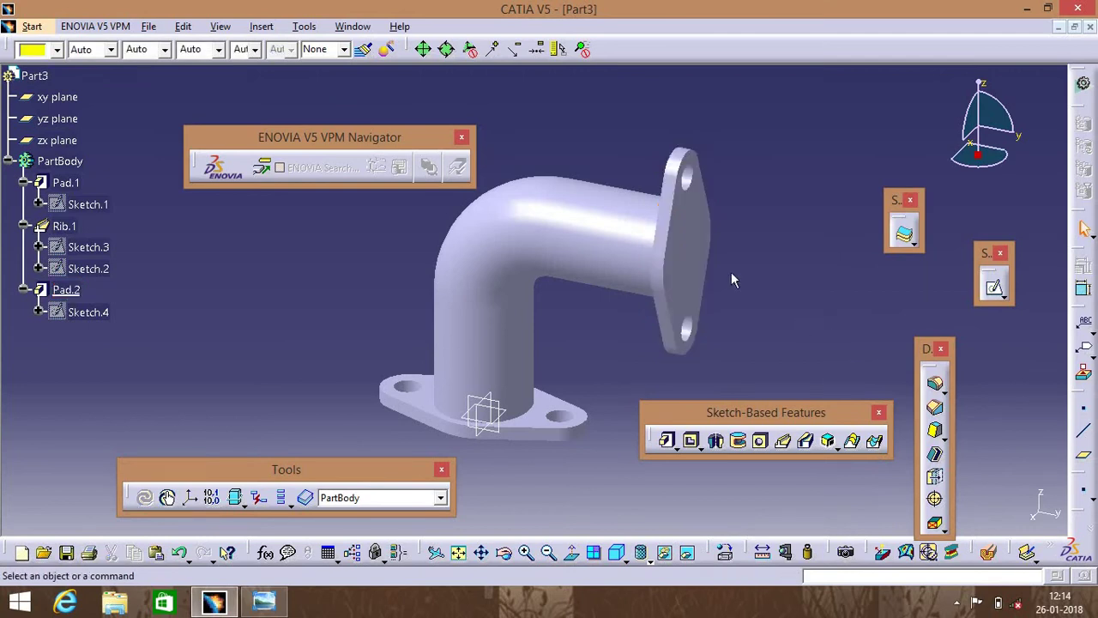
Step: Sketch a 60 mm diameter circle on the new flange's outer face
{"action": "left_click", "coordinate": [700, 247]}
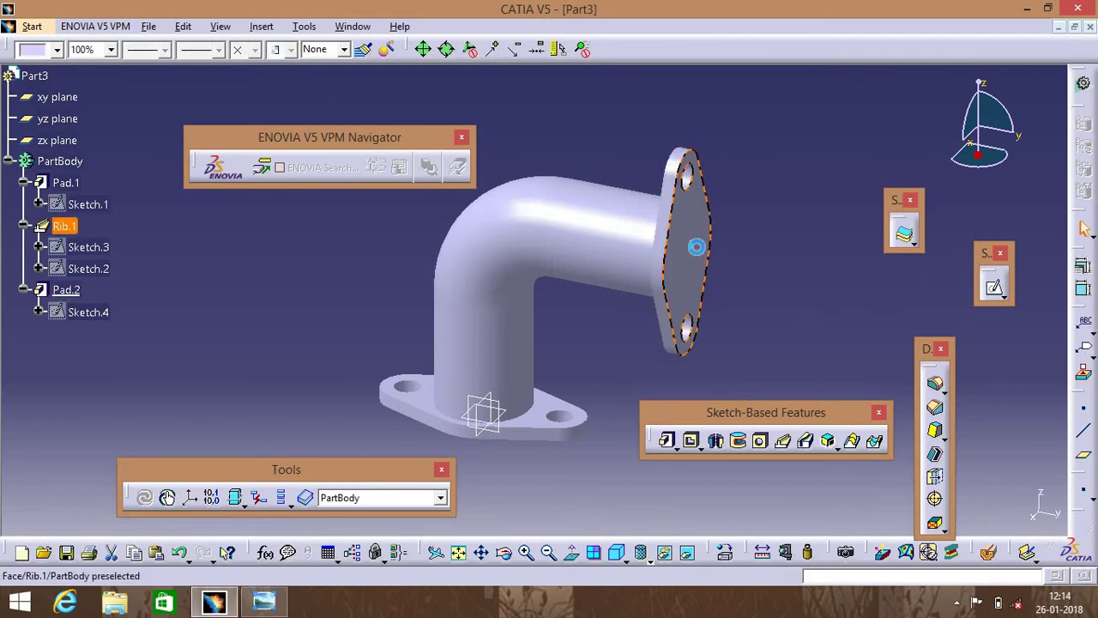
{"action": "left_click", "coordinate": [992, 288]}
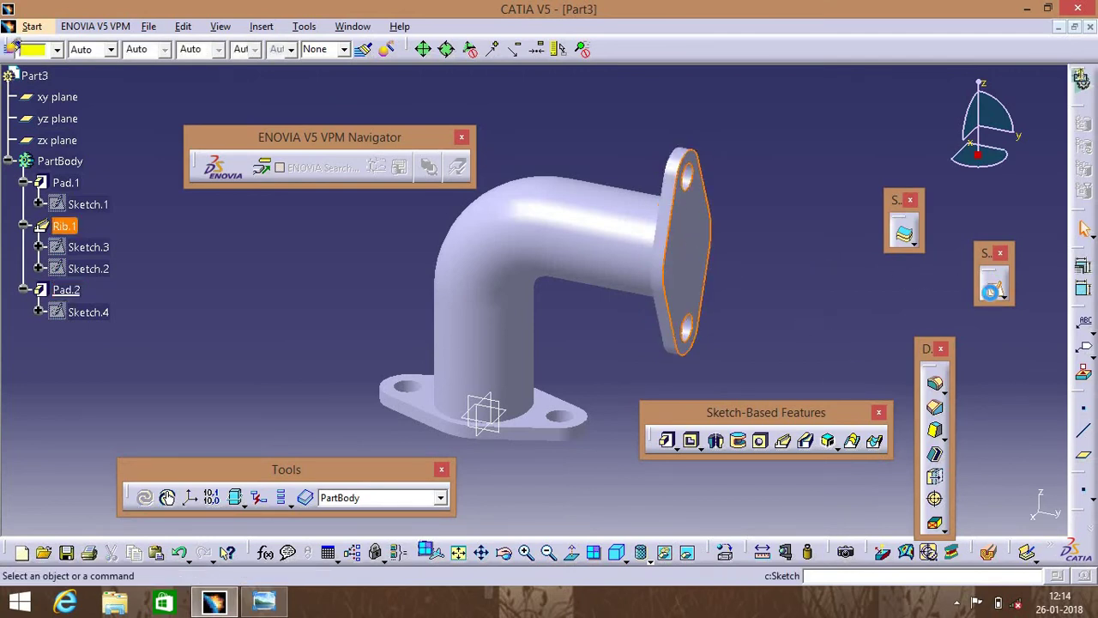
{"action": "left_click", "coordinate": [460, 553]}
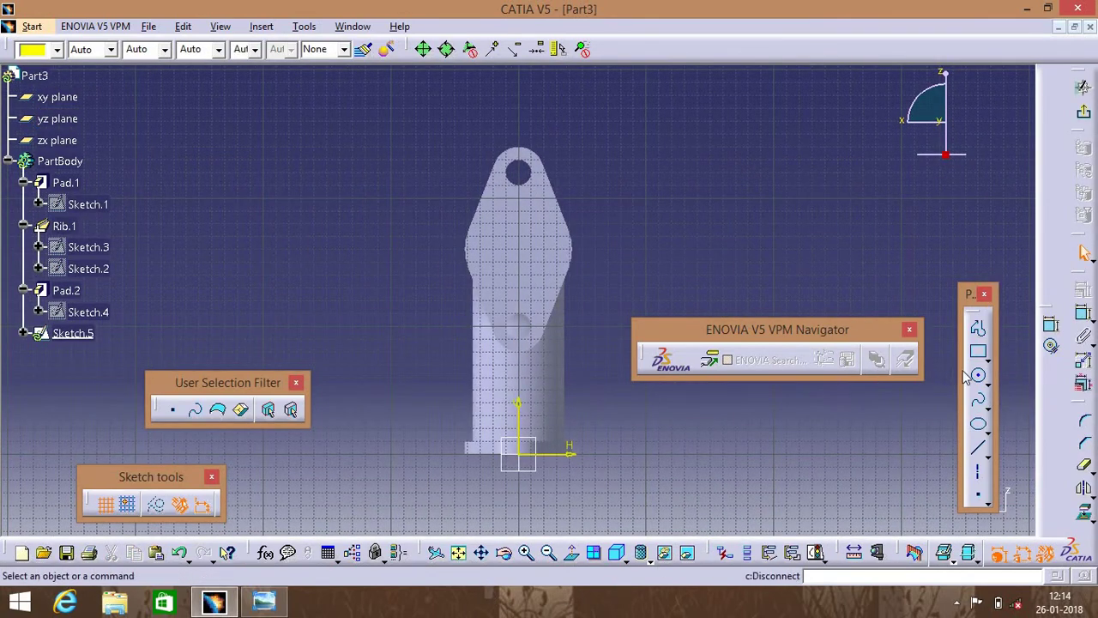
{"action": "left_click", "coordinate": [977, 374]}
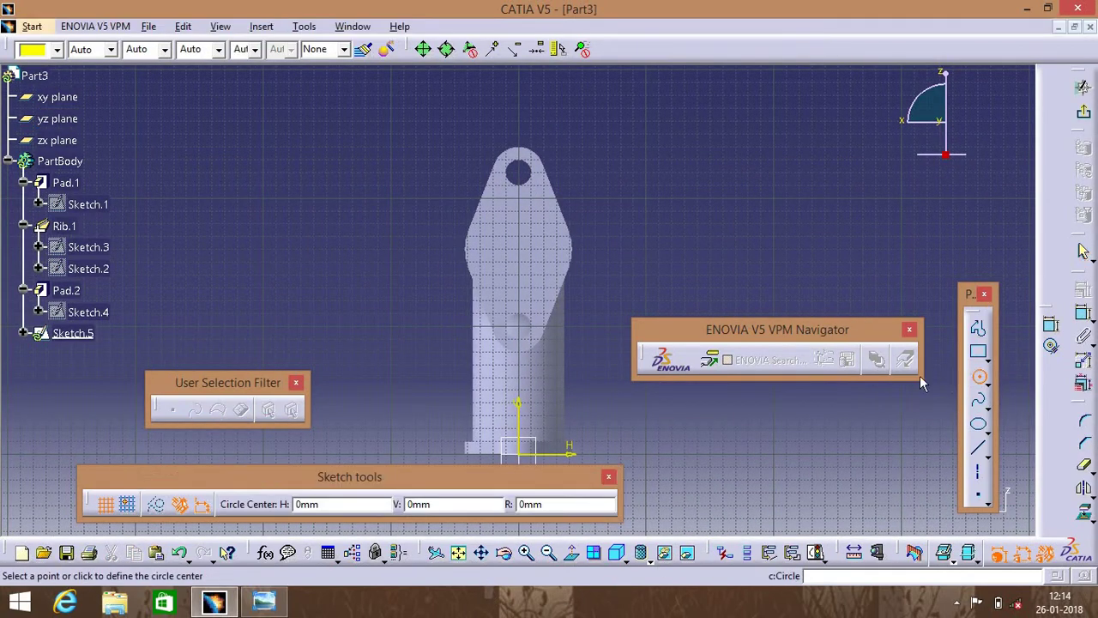
{"action": "left_click", "coordinate": [647, 248]}
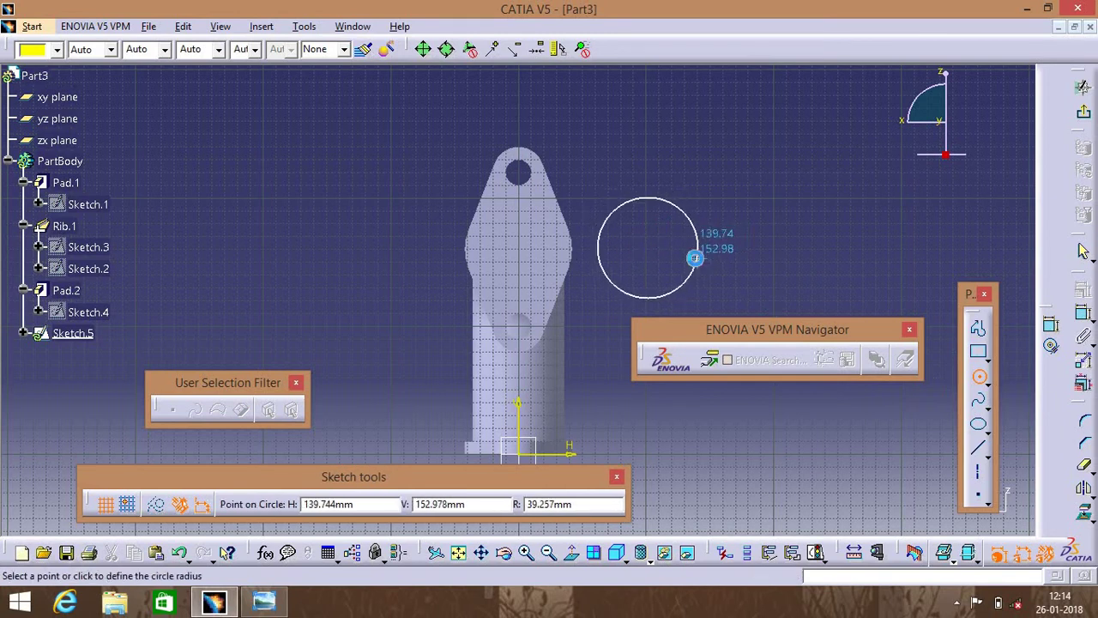
{"action": "left_click", "coordinate": [695, 258]}
{"action": "left_click", "coordinate": [1050, 325]}
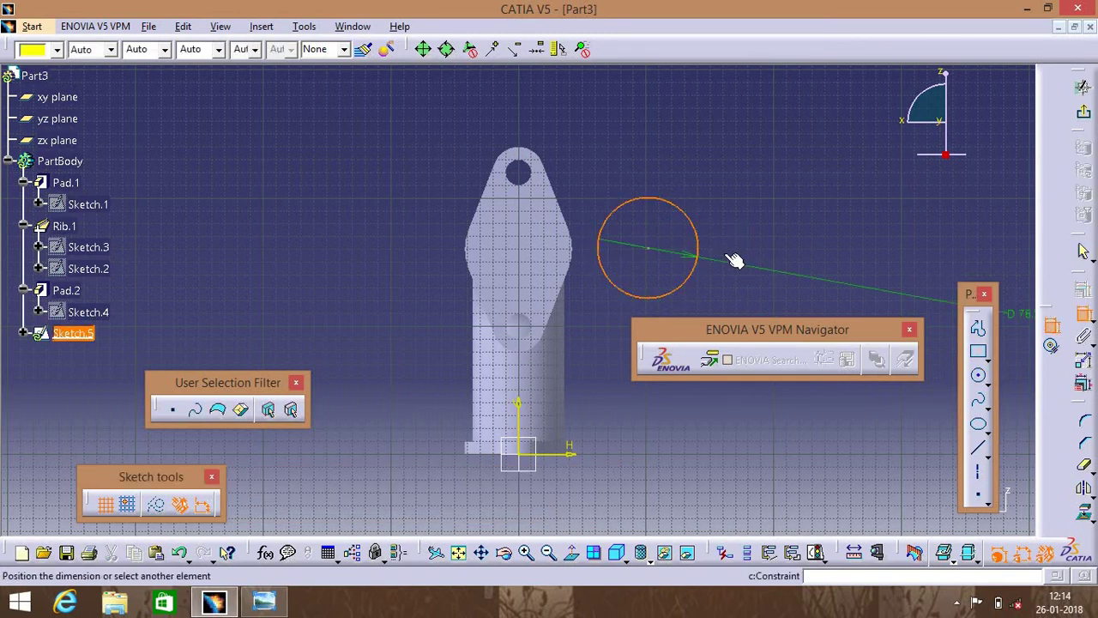
{"action": "left_click", "coordinate": [736, 206]}
{"action": "double_click", "coordinate": [736, 206]}
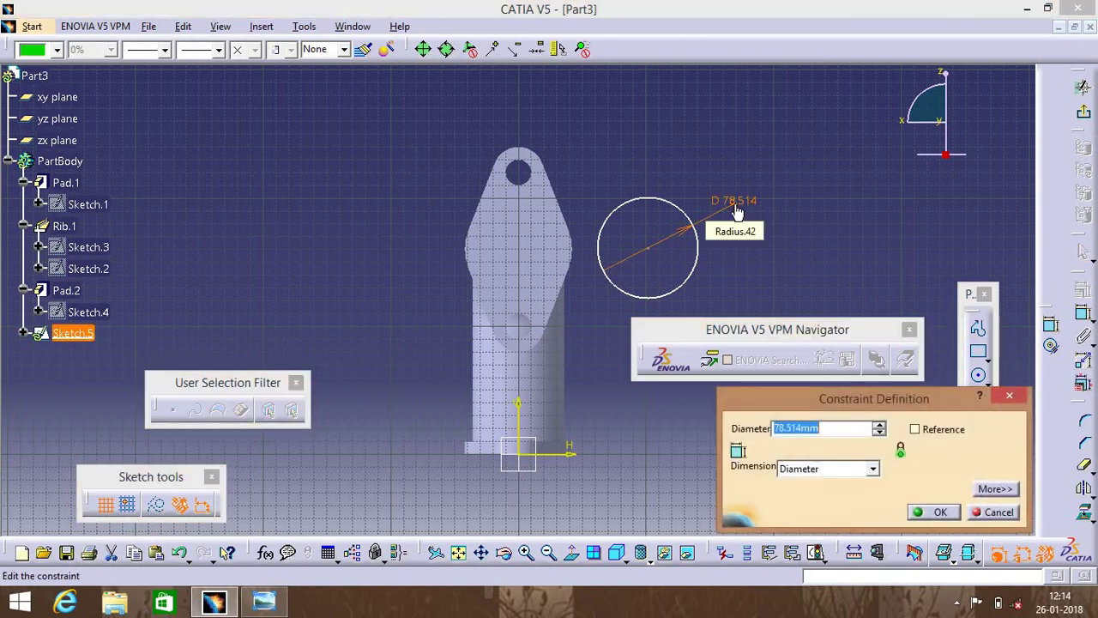
{"action": "type", "text": "60mm"}
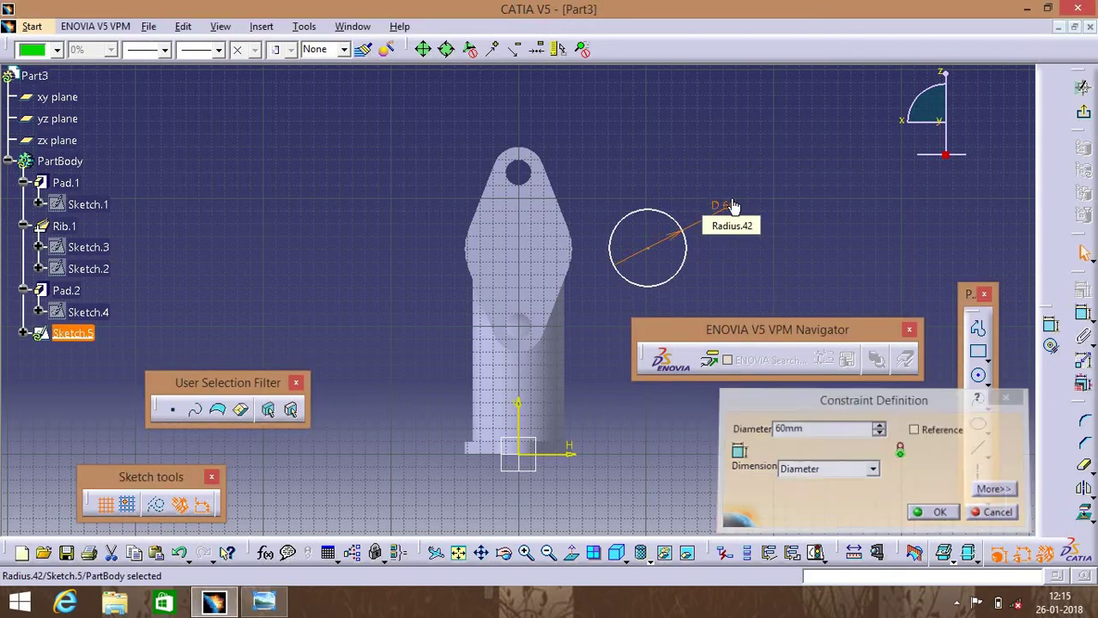
{"action": "key", "text": "Return"}
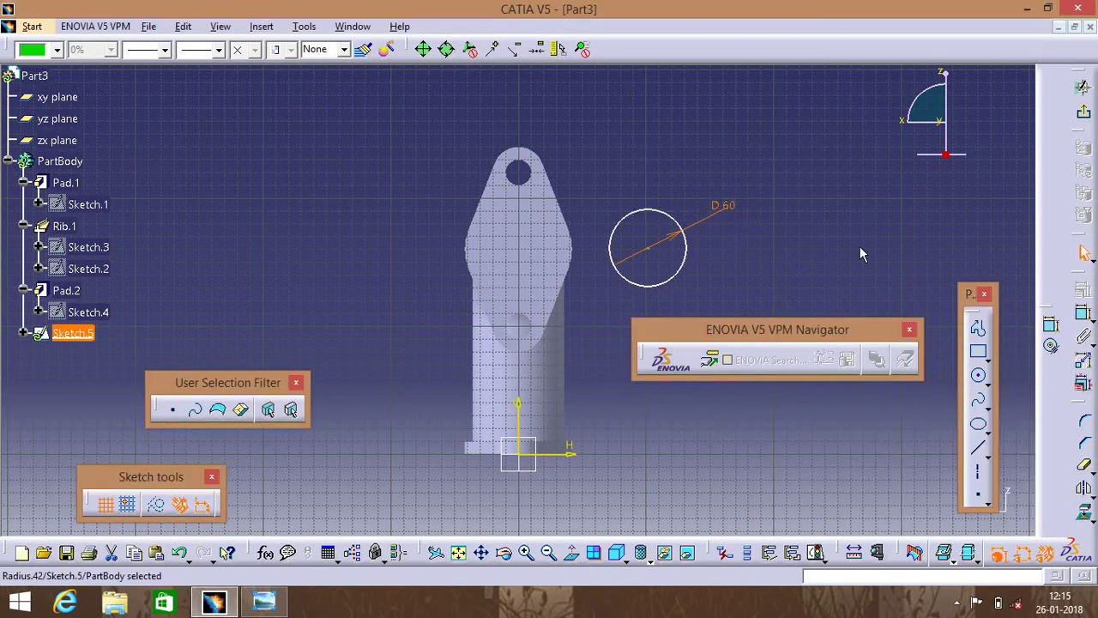
Step: Make the circle concentric with the flange's curved edge and exit the sketch
{"action": "left_click", "coordinate": [1051, 325]}
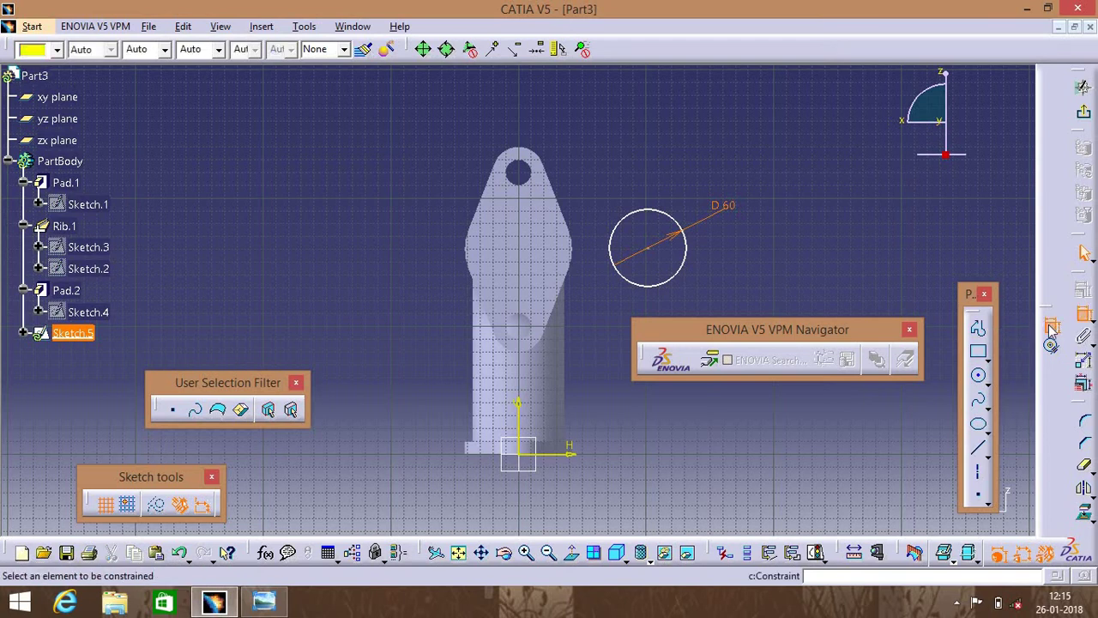
{"action": "left_click", "coordinate": [646, 250]}
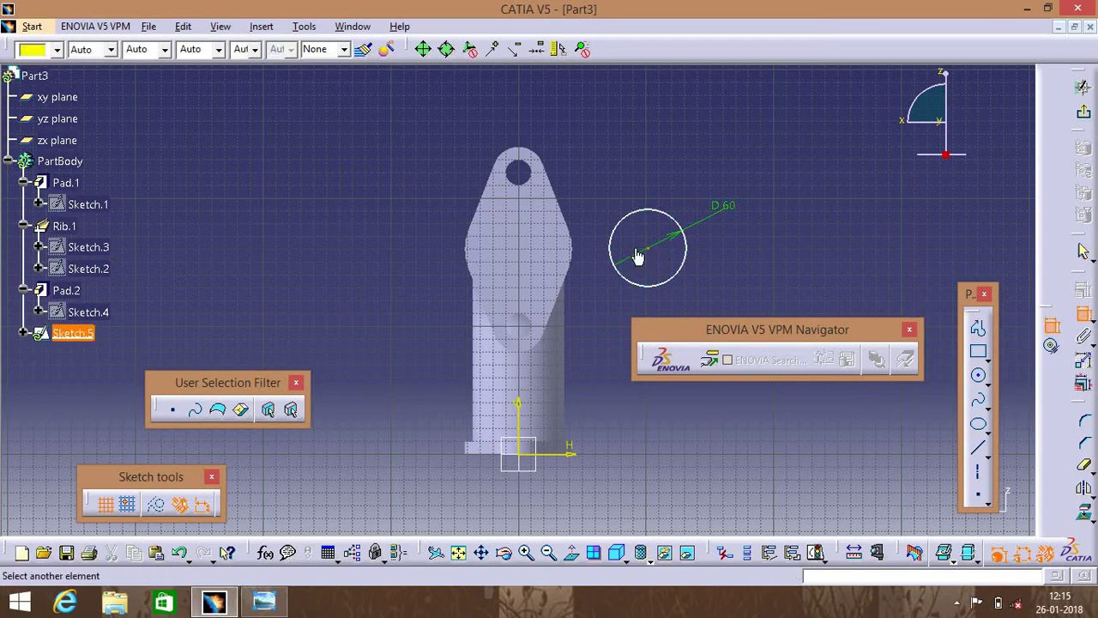
{"action": "left_click", "coordinate": [570, 251]}
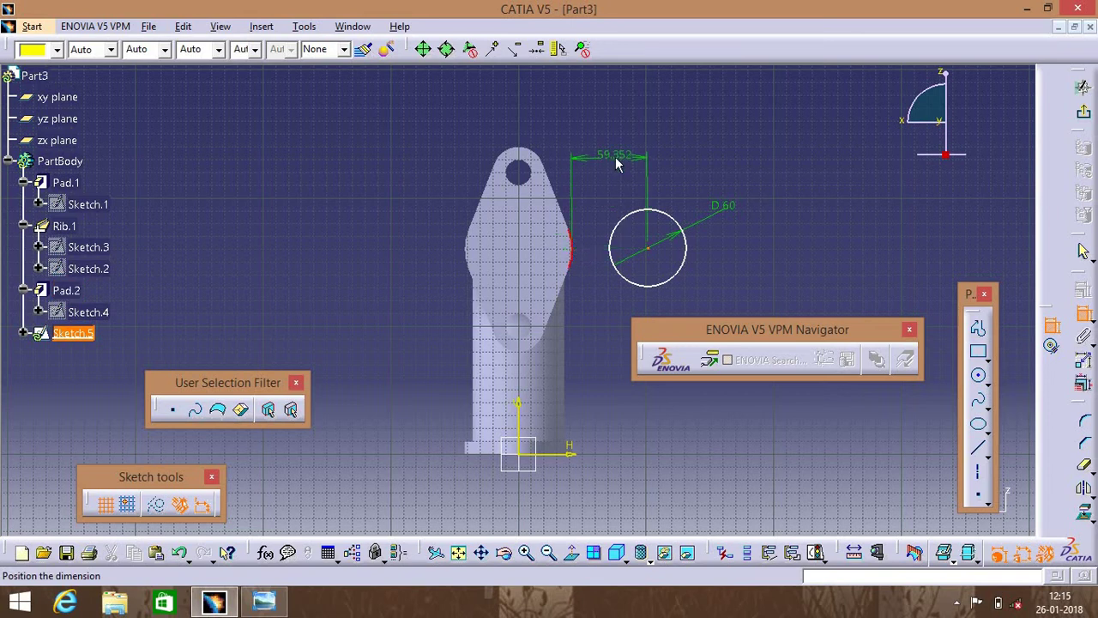
{"action": "right_click", "coordinate": [616, 165]}
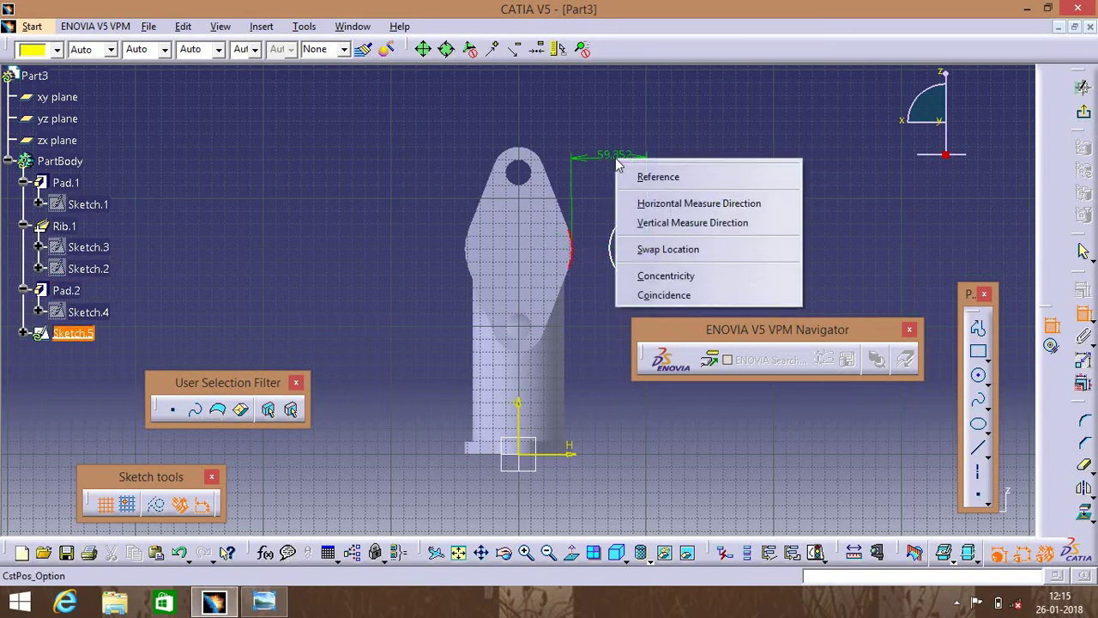
{"action": "left_click", "coordinate": [661, 276]}
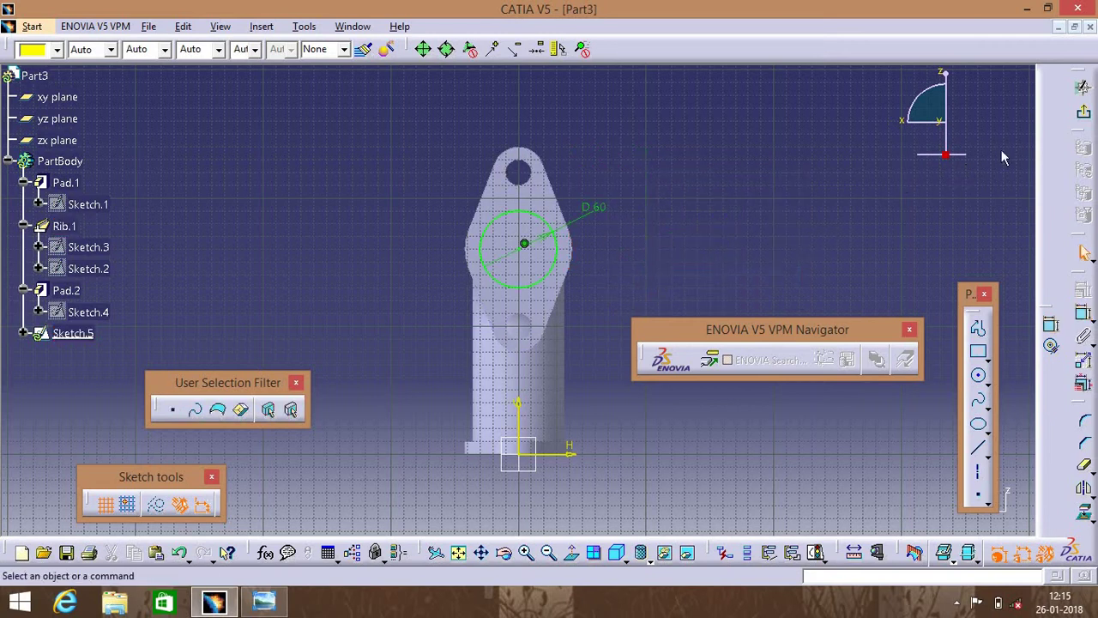
{"action": "left_click", "coordinate": [1084, 251]}
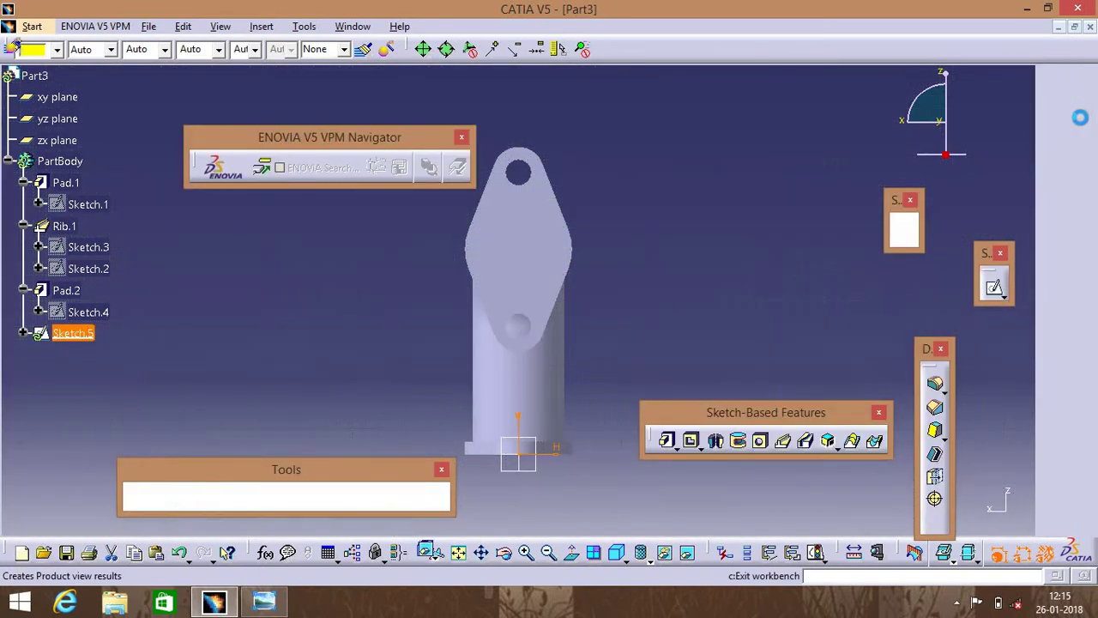
Step: Cut Pocket.1 from Sketch.5 through the side flange, then orbit to the bottom flange
{"action": "left_click", "coordinate": [693, 442]}
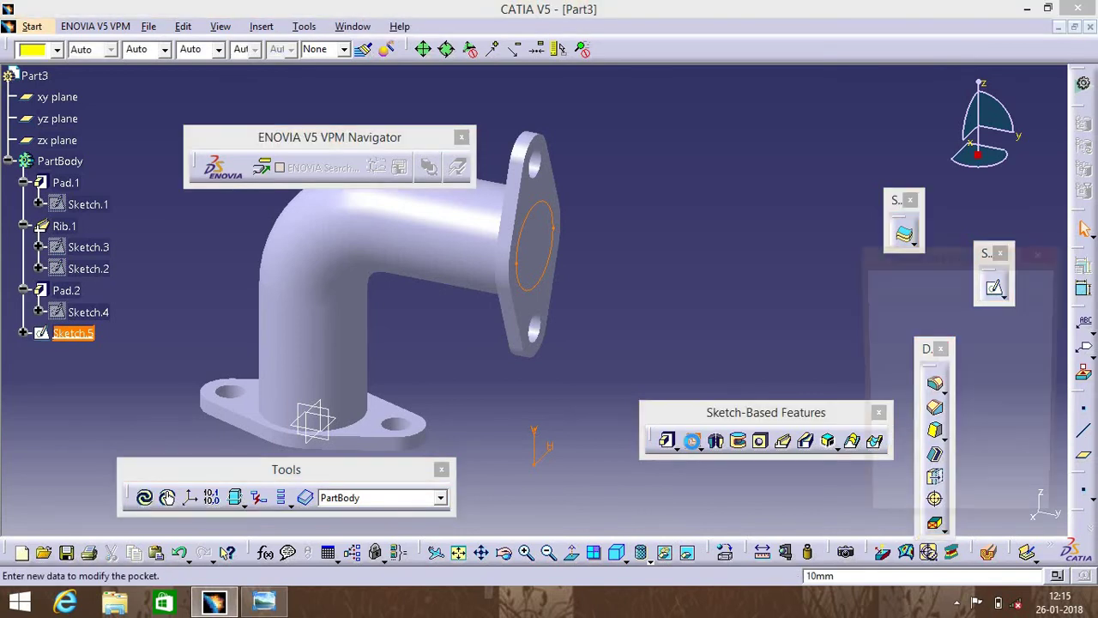
{"action": "left_click", "coordinate": [899, 512]}
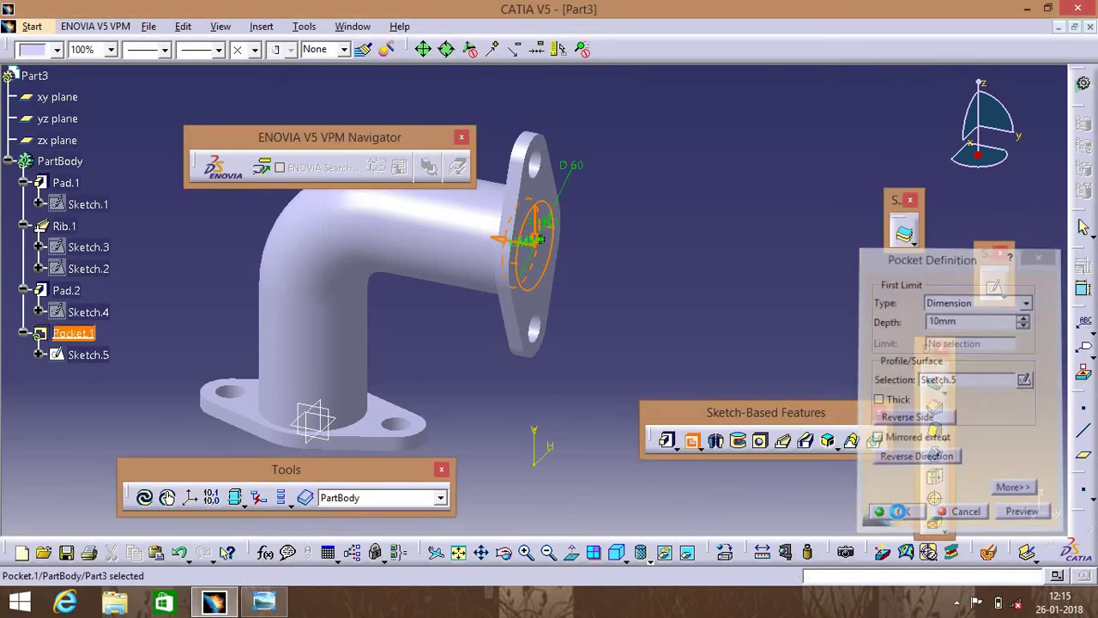
{"action": "left_click", "coordinate": [747, 331]}
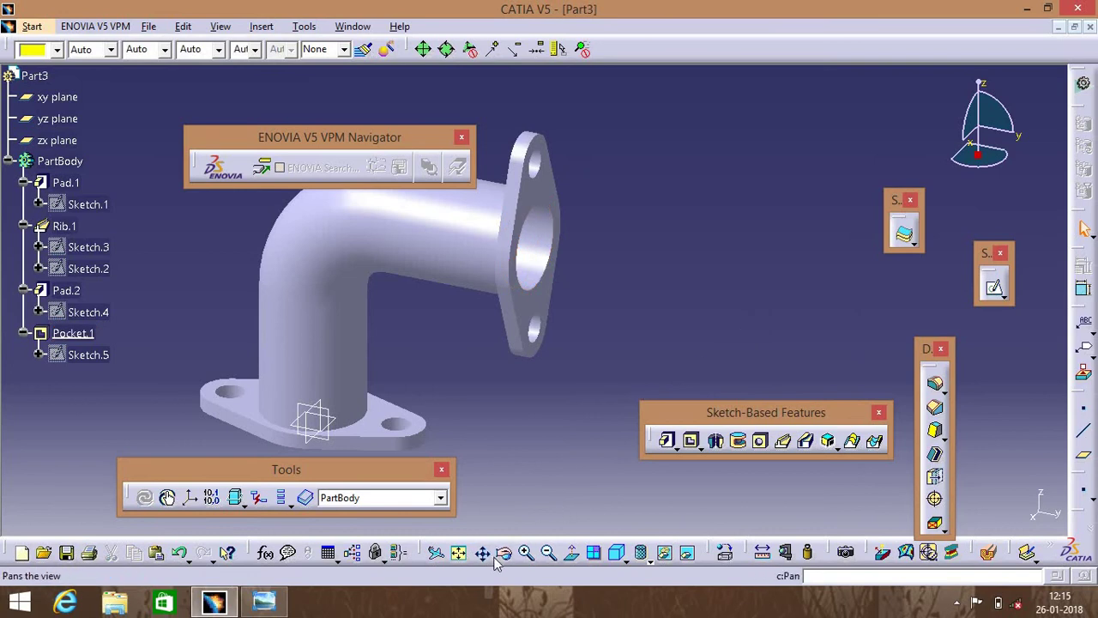
{"action": "middle_click_drag", "start_coordinate": [512, 408], "coordinate": [510, 400]}
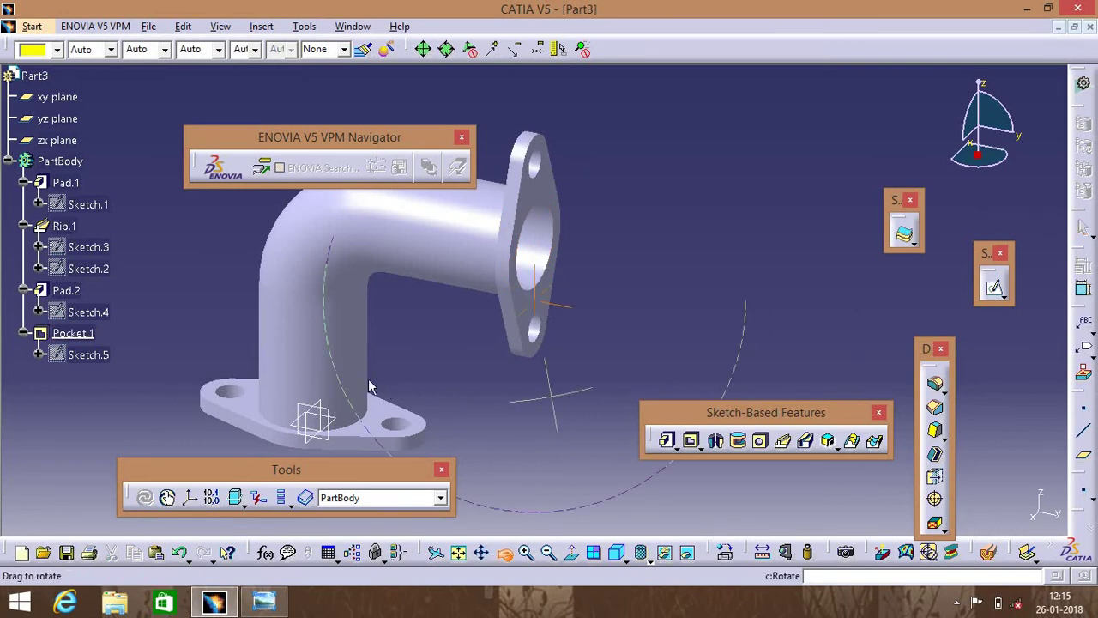
{"action": "mouse_move", "coordinate": [369, 386]}
{"action": "middle_mouse_down"}
{"action": "mouse_move", "coordinate": [313, 375]}
{"action": "mouse_move", "coordinate": [404, 326]}
{"action": "mouse_move", "coordinate": [698, 260]}
{"action": "mouse_move", "coordinate": [712, 243]}
{"action": "middle_mouse_up"}
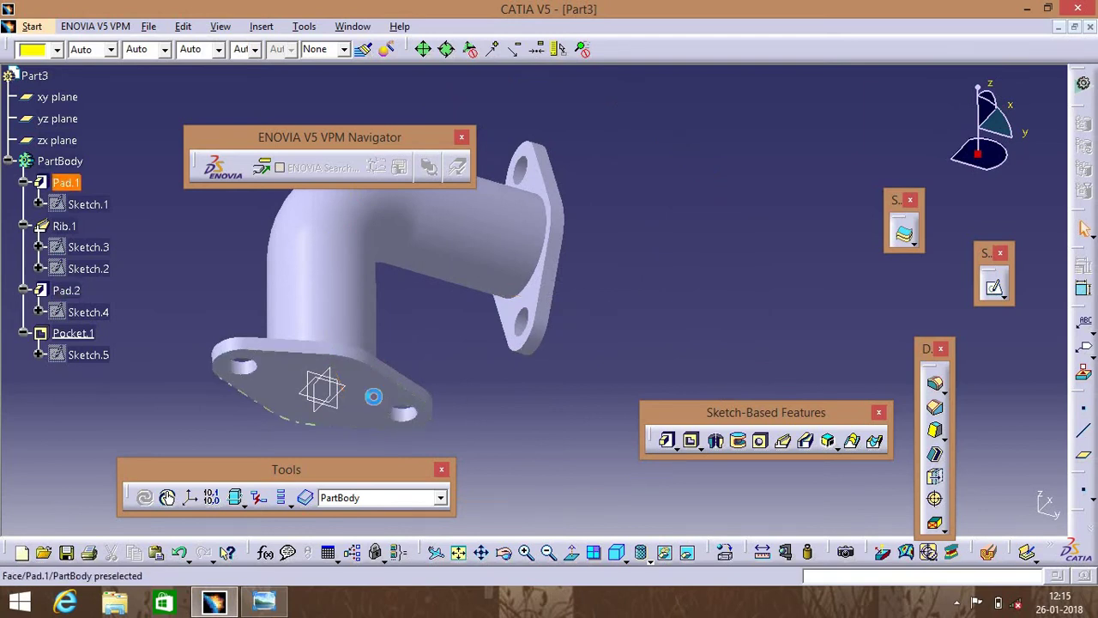
Step: Sketch an origin-centred 60 mm circle on the bottom flange face as Sketch.6
{"action": "left_click", "coordinate": [382, 403]}
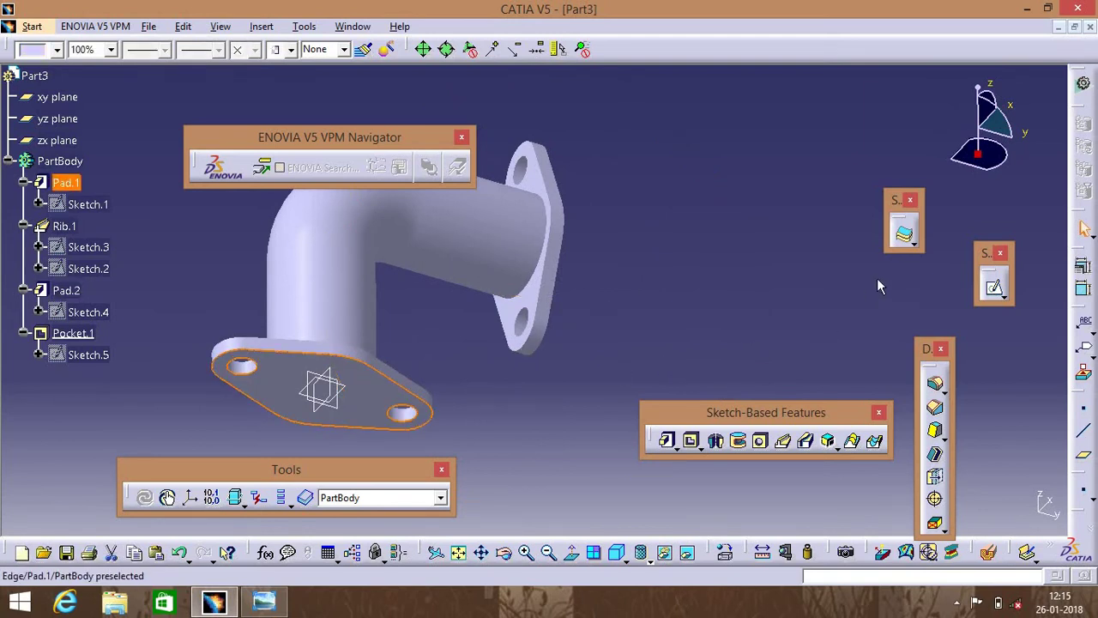
{"action": "left_click", "coordinate": [997, 286]}
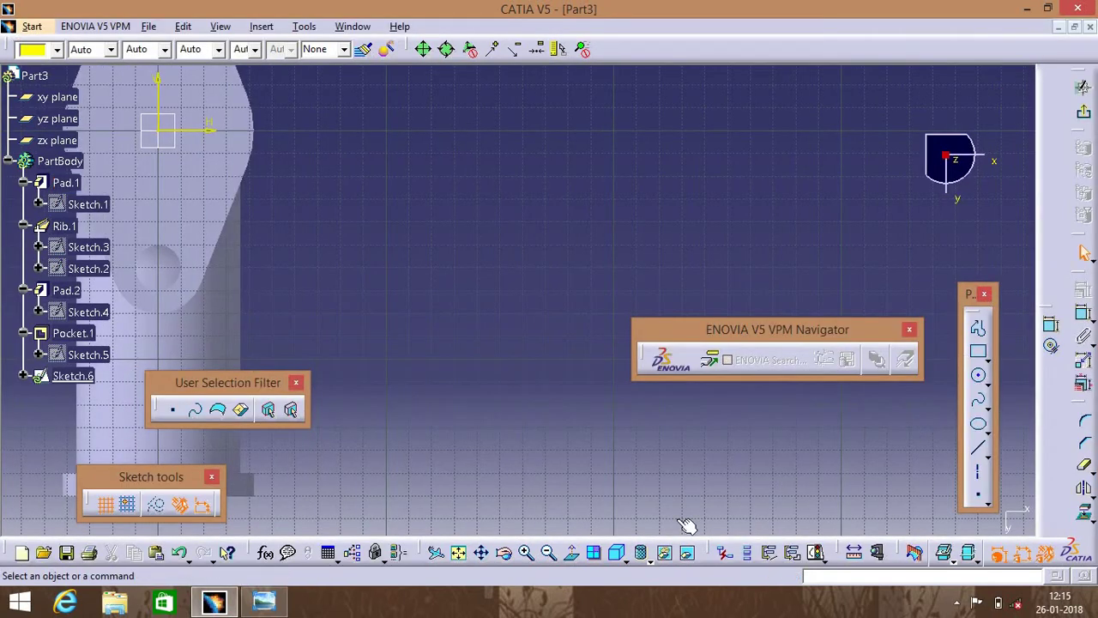
{"action": "left_click", "coordinate": [464, 557]}
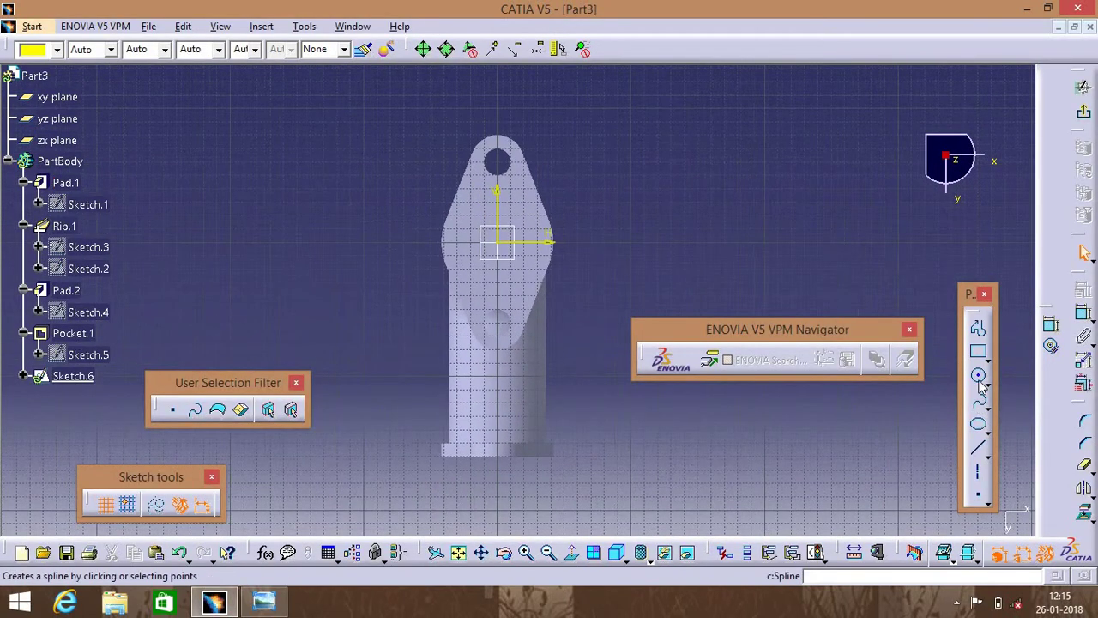
{"action": "left_click", "coordinate": [978, 375]}
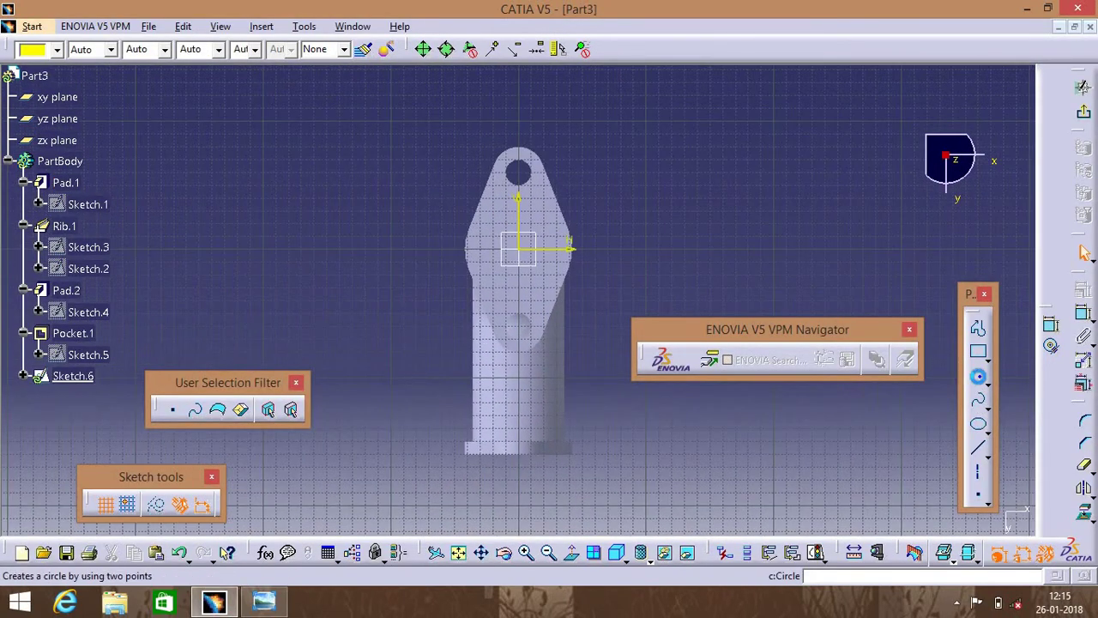
{"action": "left_click", "coordinate": [519, 250]}
{"action": "left_click", "coordinate": [553, 230]}
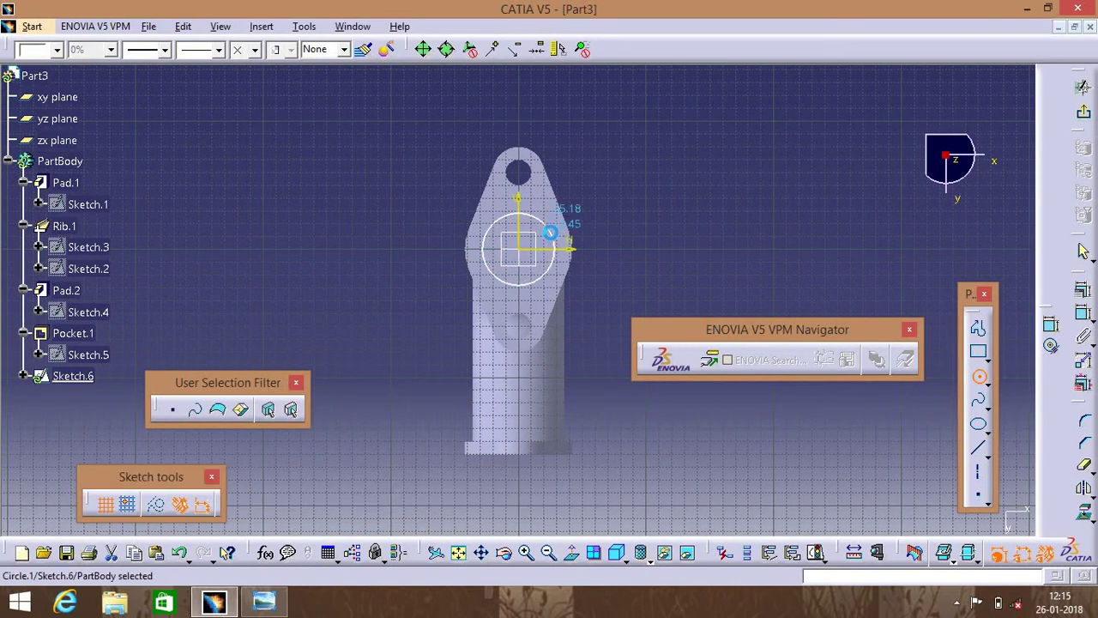
{"action": "left_click", "coordinate": [1052, 325]}
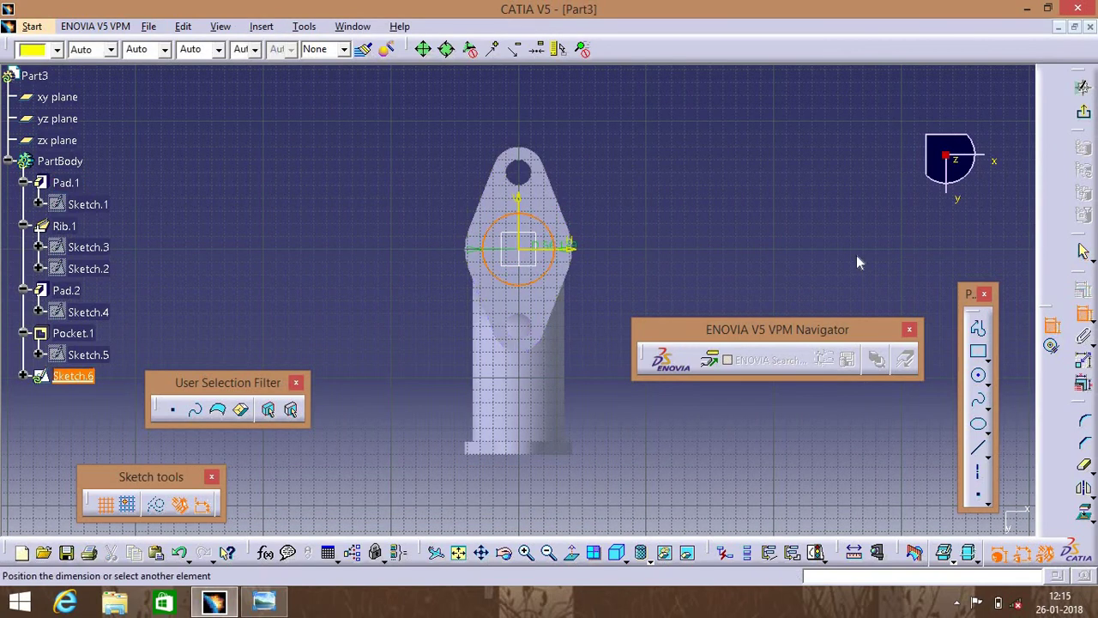
{"action": "left_click", "coordinate": [696, 194]}
{"action": "double_click", "coordinate": [697, 198]}
{"action": "type", "text": "60"}
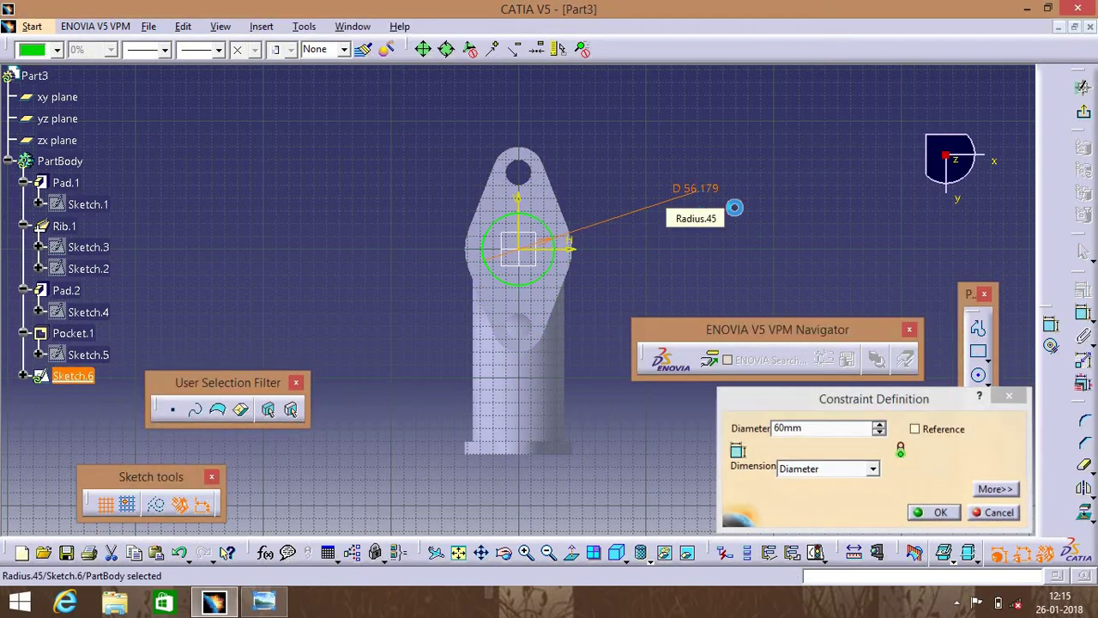
{"action": "key", "text": "Return"}
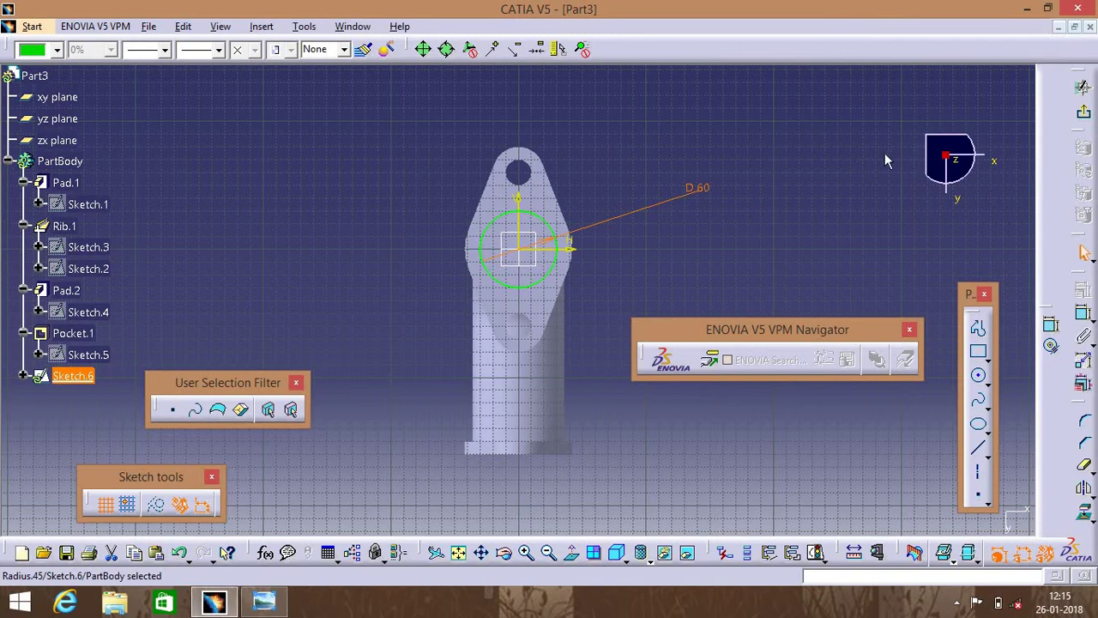
{"action": "left_click", "coordinate": [1083, 115]}
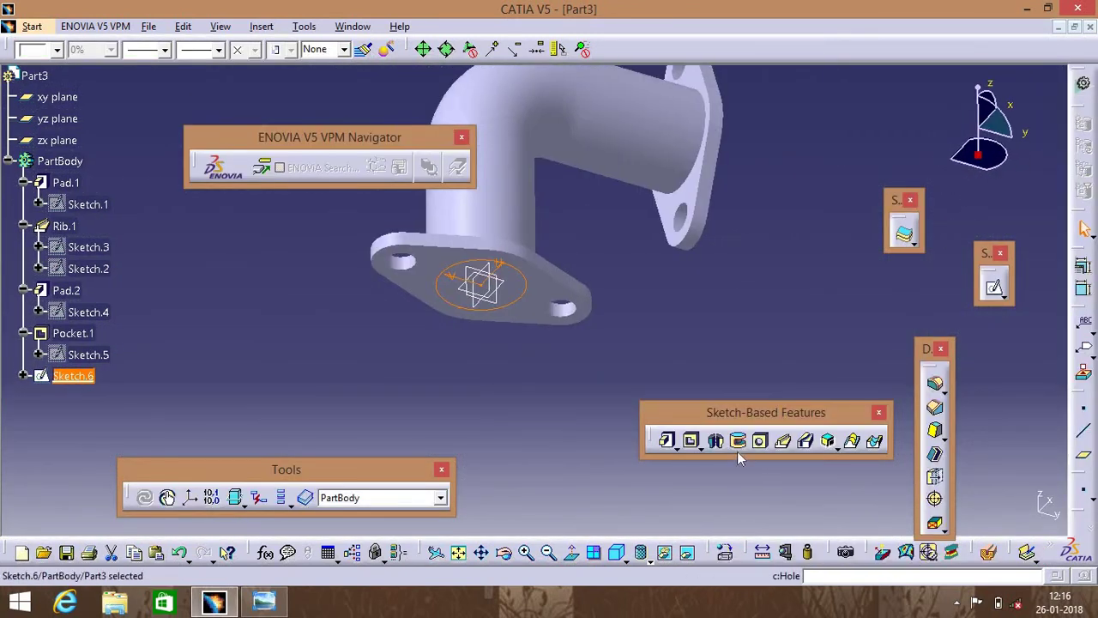
Step: Cut Pocket.2 from Sketch.6 through the bottom flange
{"action": "left_click", "coordinate": [692, 440]}
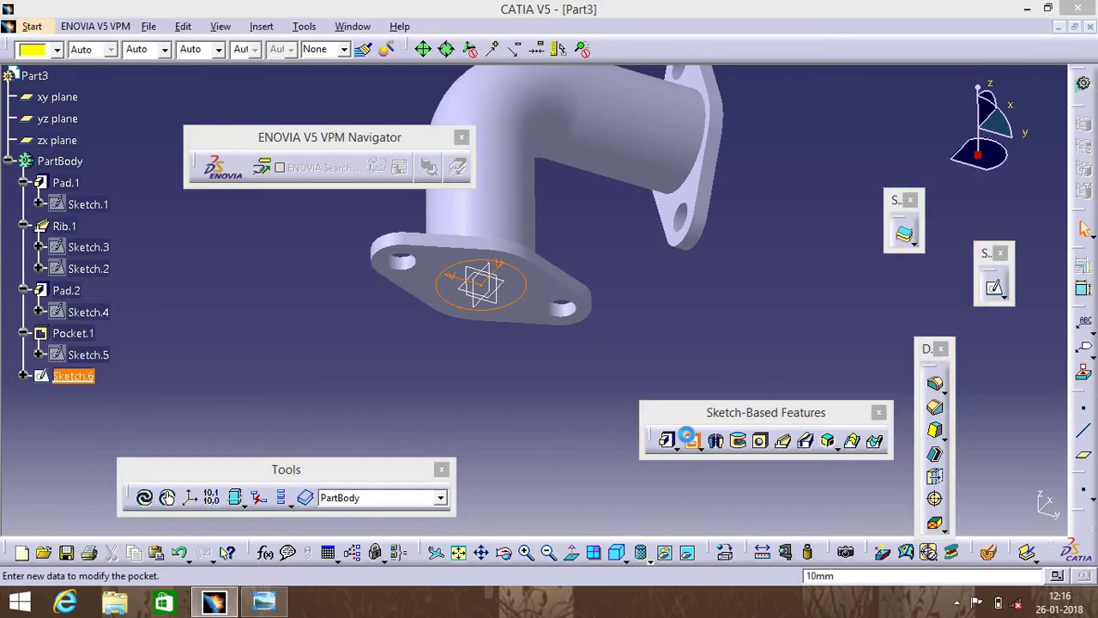
{"action": "left_click", "coordinate": [897, 512]}
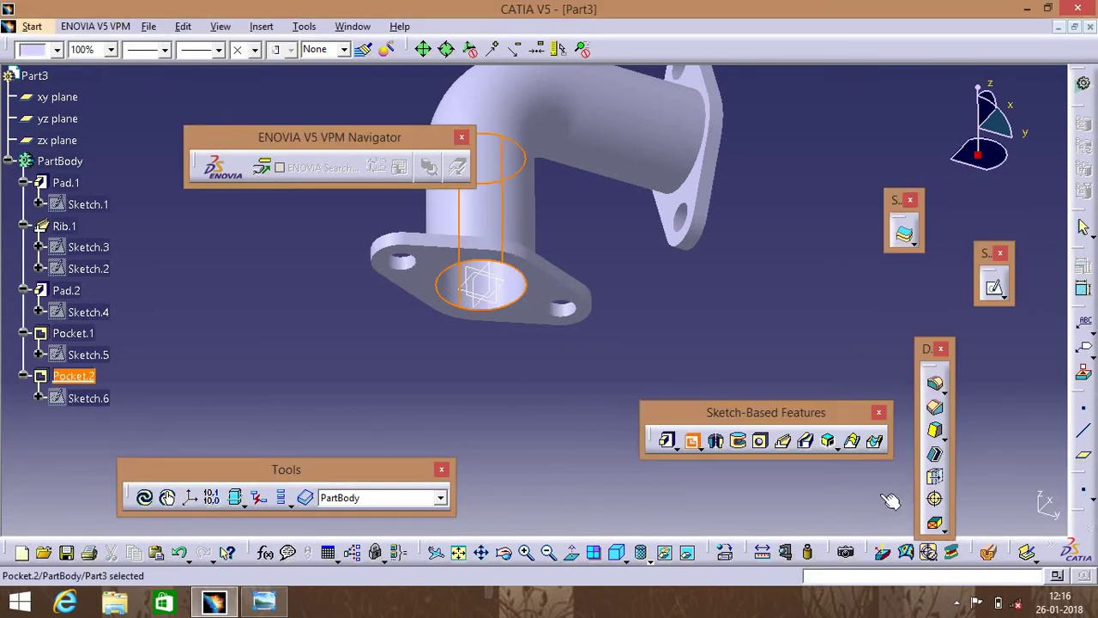
{"action": "left_click", "coordinate": [744, 352]}
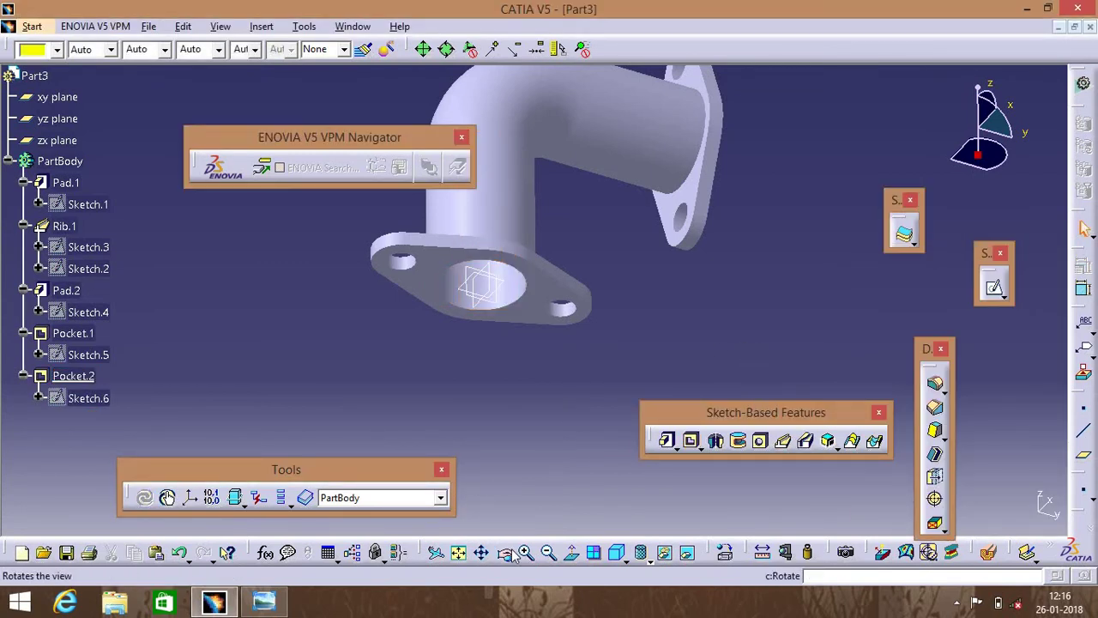
Step: Orbit and fit the view to inspect the bored pipe, selecting the side hole's edge
{"action": "middle_click_drag", "start_coordinate": [580, 233], "coordinate": [526, 355]}
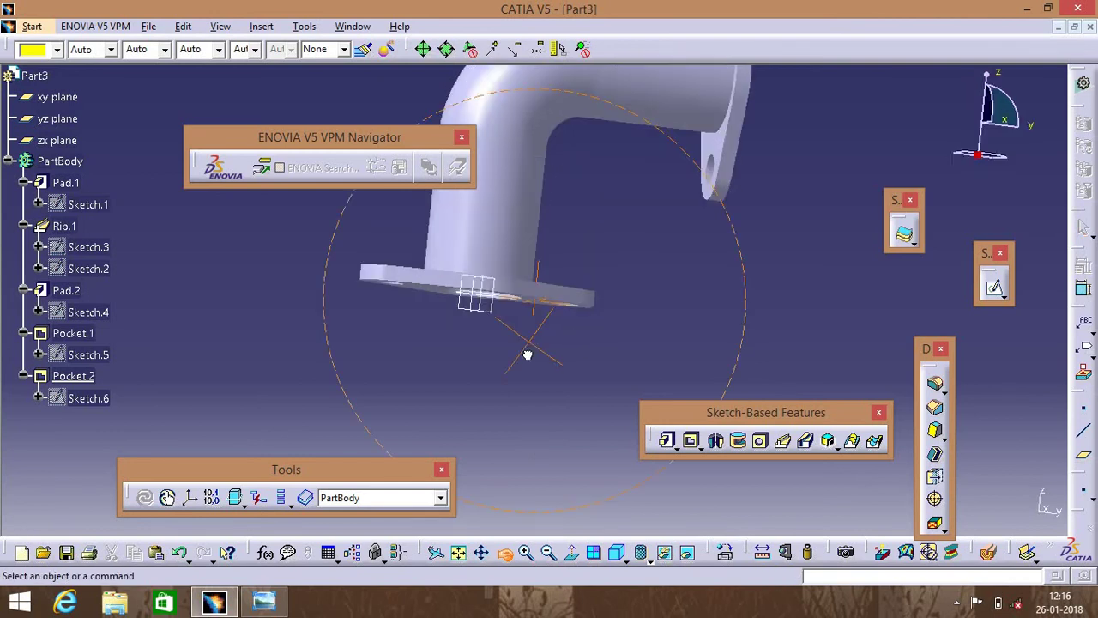
{"action": "left_click", "coordinate": [459, 553]}
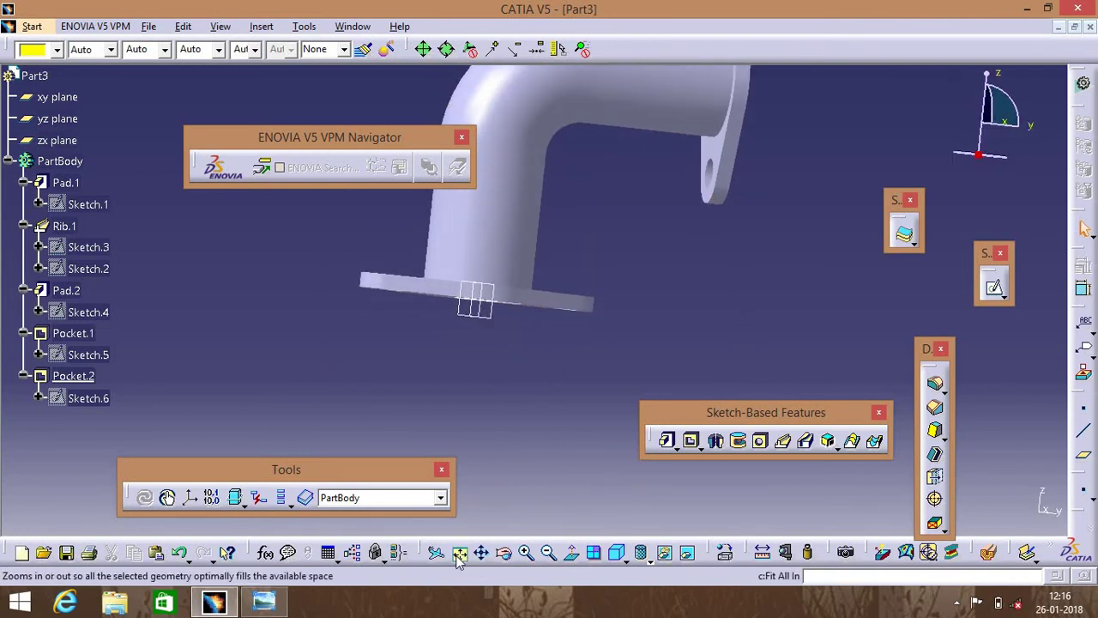
{"action": "left_click", "coordinate": [511, 552]}
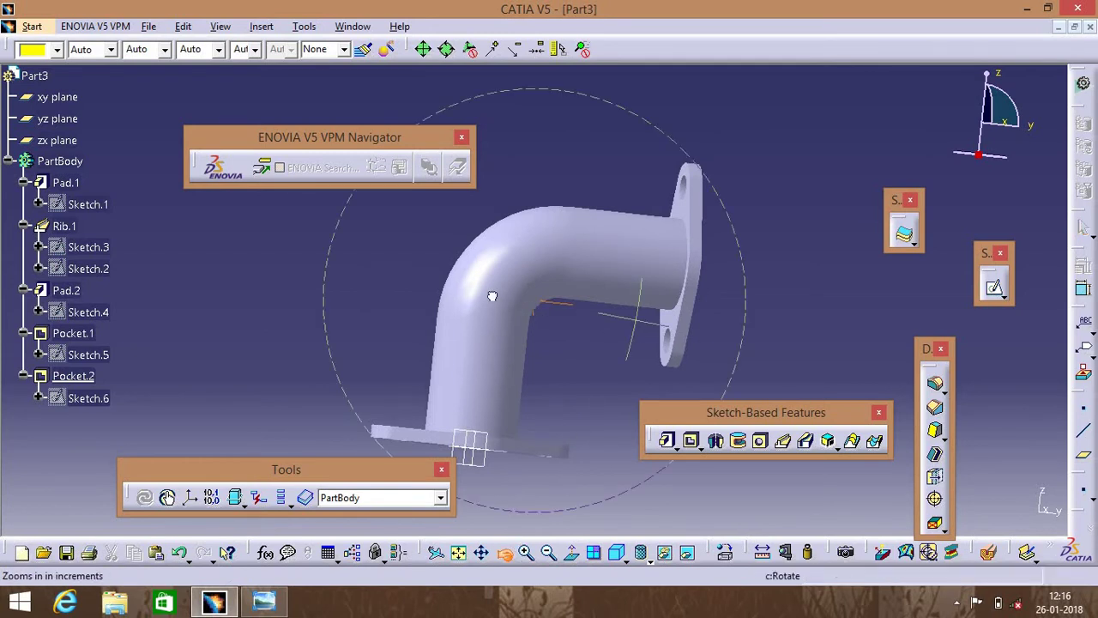
{"action": "mouse_move", "coordinate": [624, 338]}
{"action": "left_mouse_down"}
{"action": "mouse_move", "coordinate": [428, 283]}
{"action": "mouse_move", "coordinate": [617, 287]}
{"action": "left_mouse_up"}
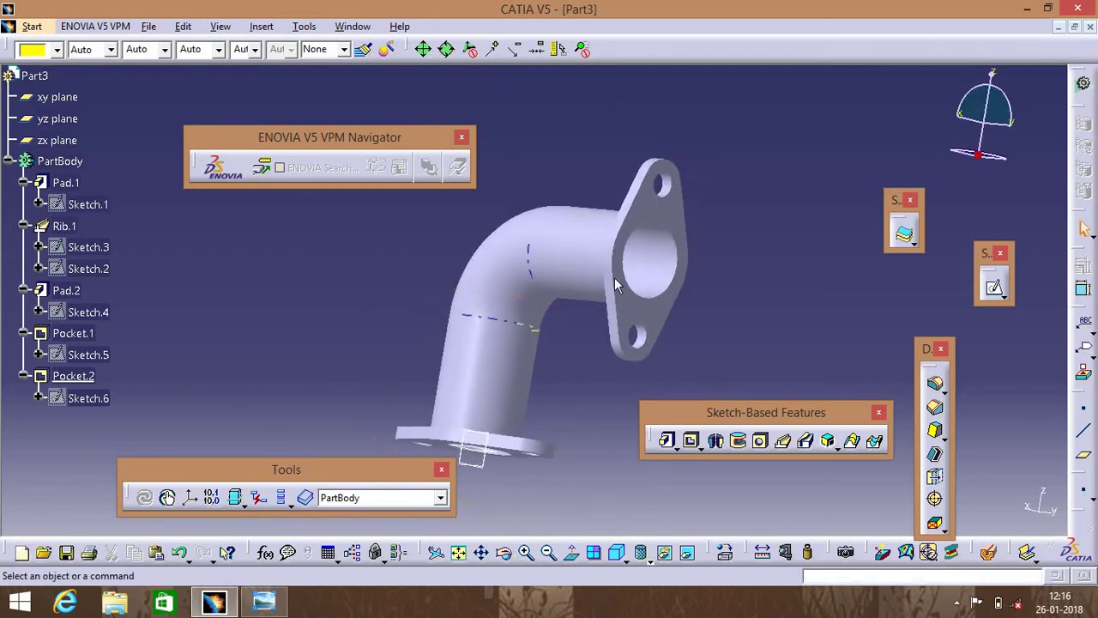
{"action": "left_click", "coordinate": [676, 266]}
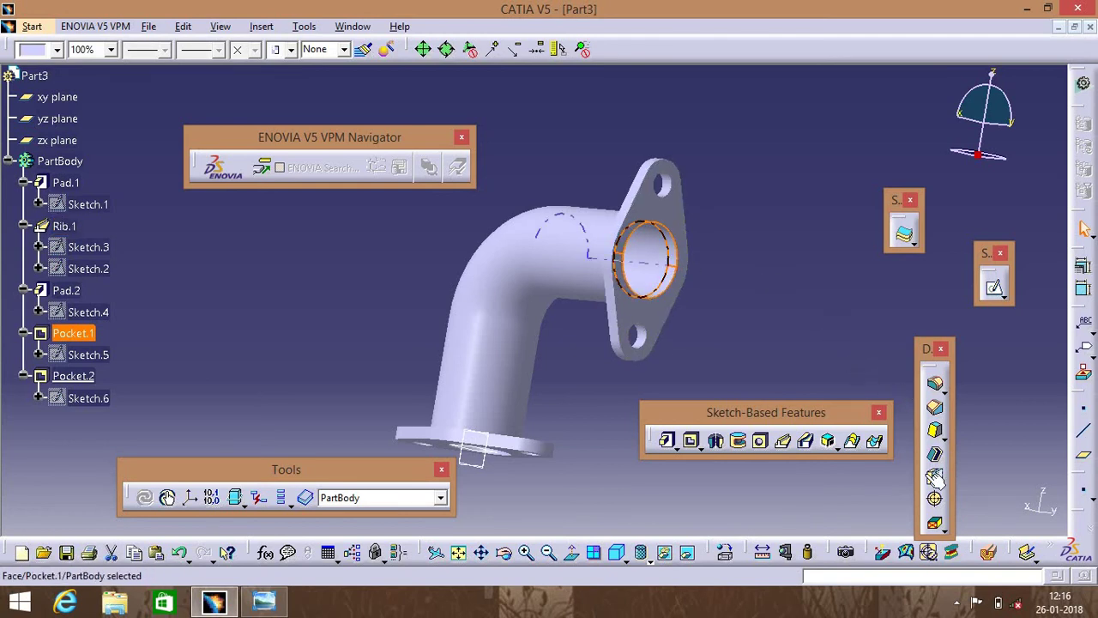
Step: Bevel both Pocket.2 bore edges with a 6 mm × 45° chamfer, creating Chamfer.1
{"action": "left_click", "coordinate": [934, 407]}
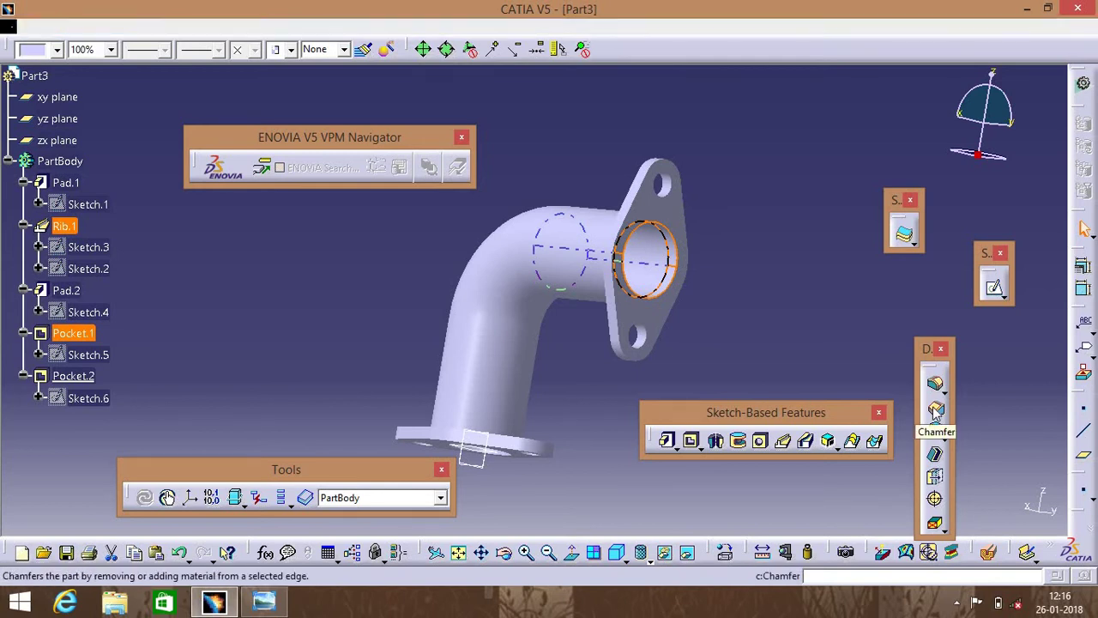
{"action": "left_click", "coordinate": [472, 446]}
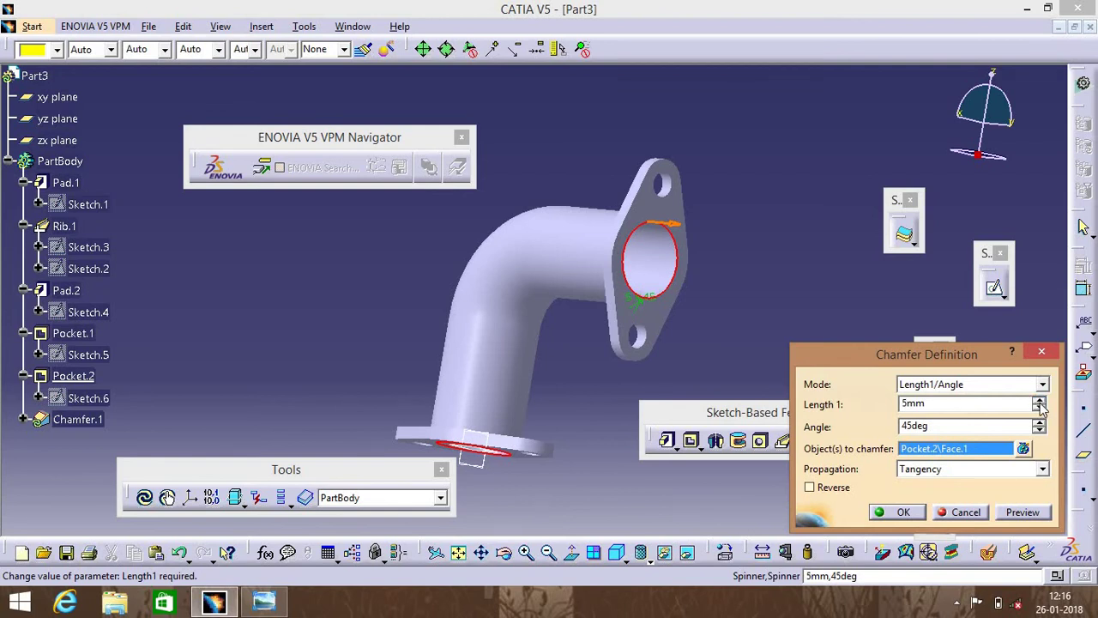
{"action": "left_click", "coordinate": [1013, 513]}
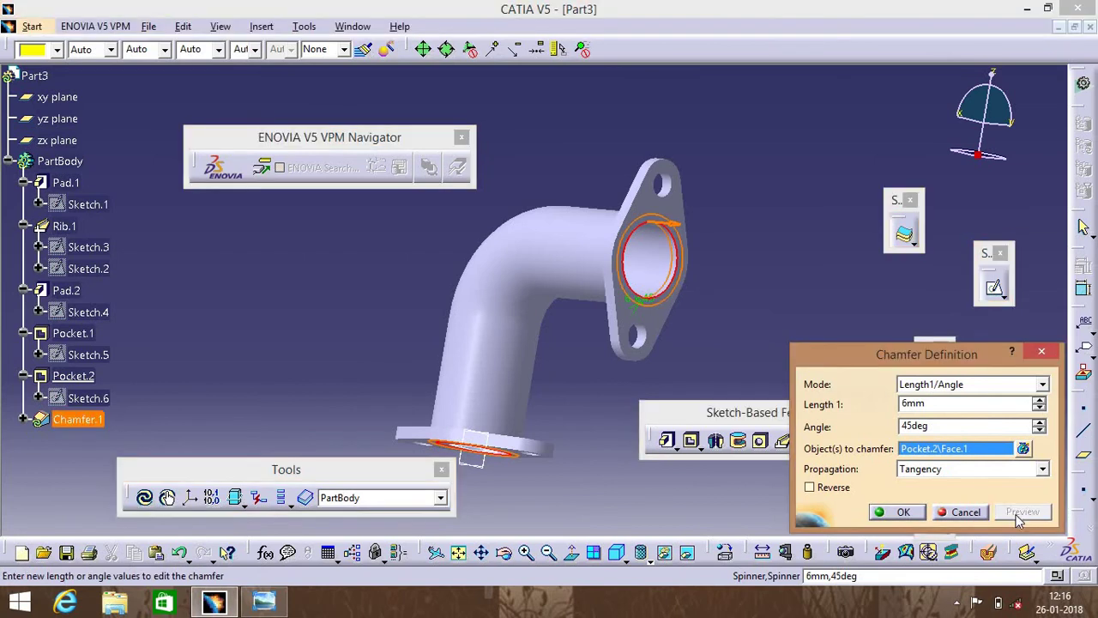
{"action": "left_click", "coordinate": [900, 512]}
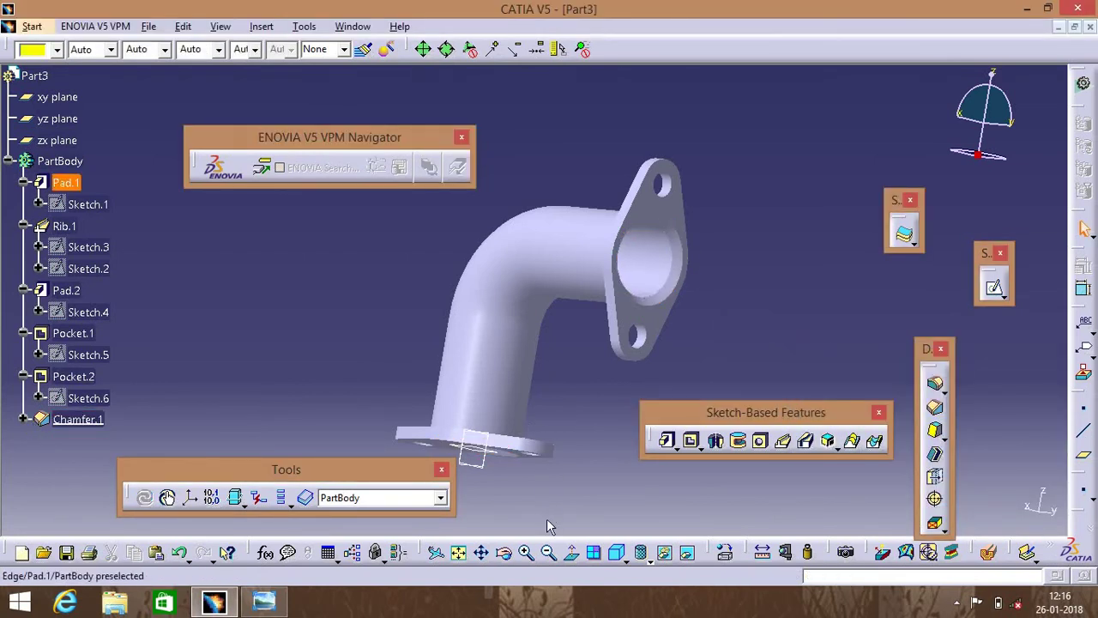
Step: Round the pipe-to-base-flange edge with a 6 mm fillet, creating EdgeFillet.1
{"action": "left_click_drag", "start_coordinate": [549, 468], "coordinate": [538, 459]}
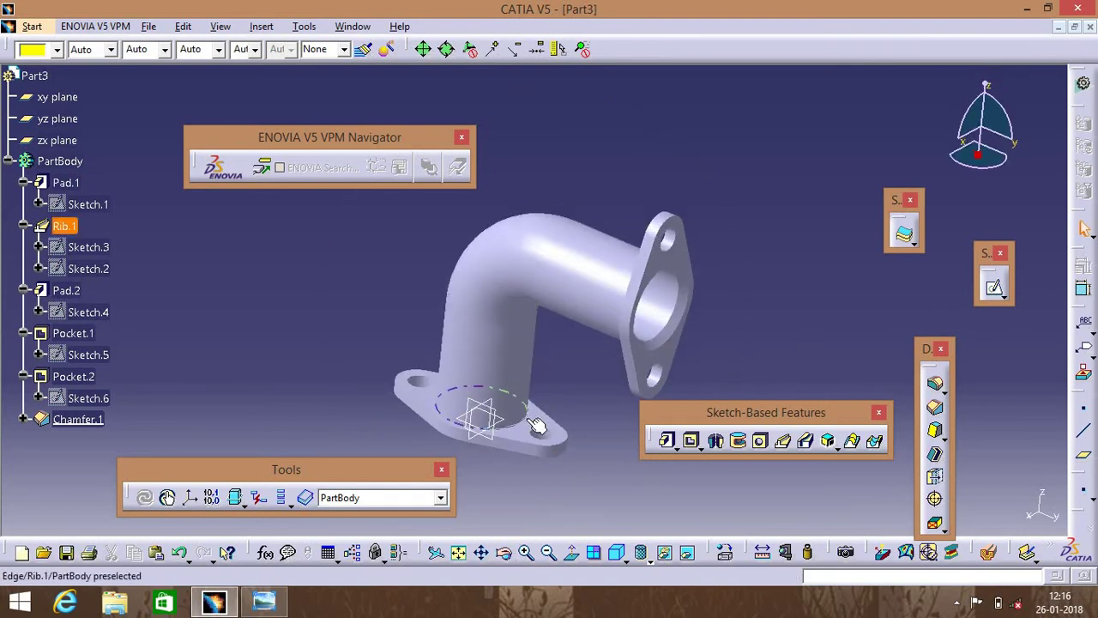
{"action": "left_click", "coordinate": [525, 413]}
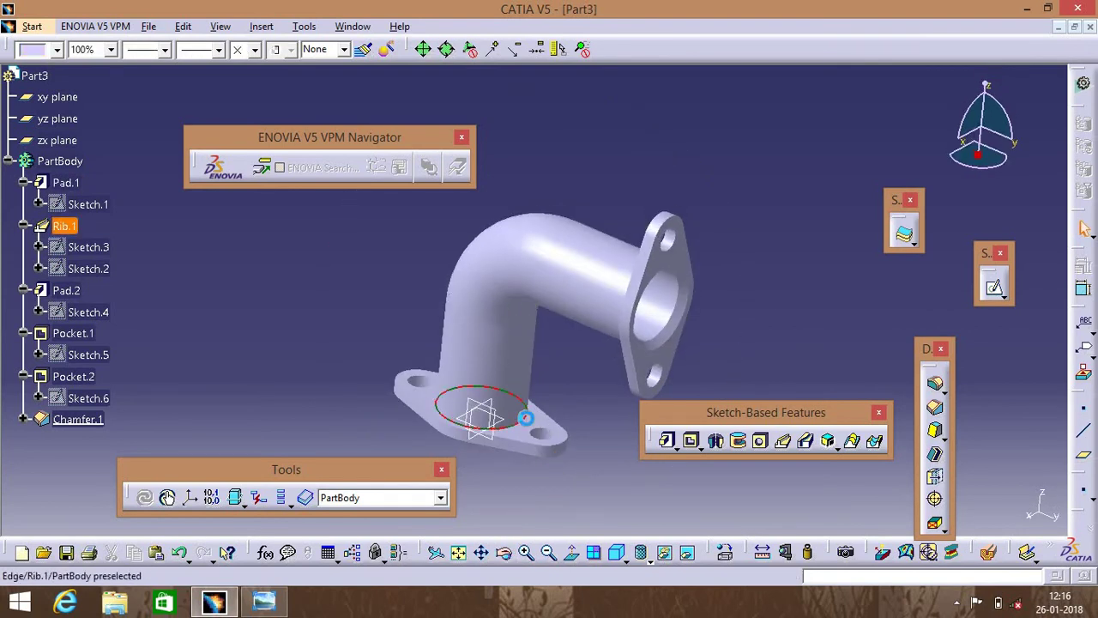
{"action": "left_click", "coordinate": [935, 383]}
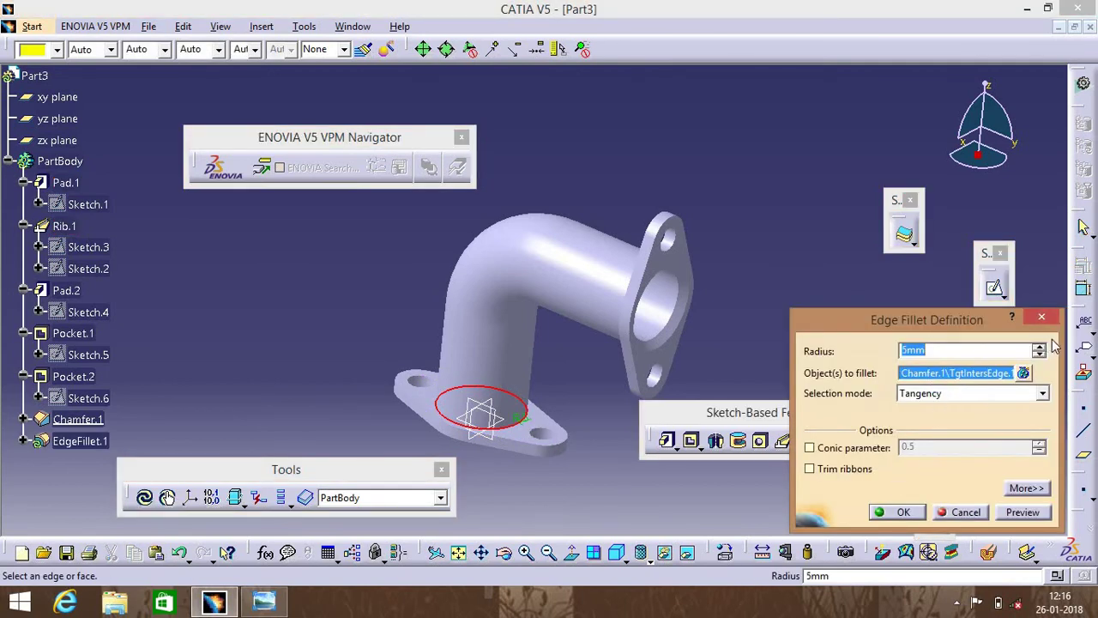
{"action": "left_click", "coordinate": [1039, 346]}
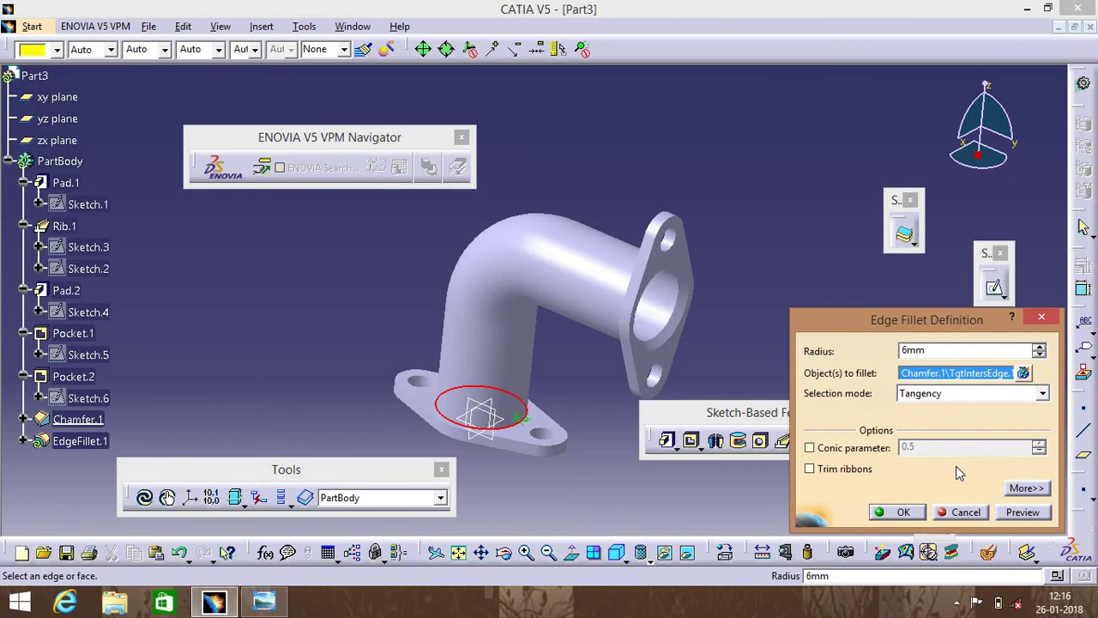
{"action": "left_click", "coordinate": [908, 513]}
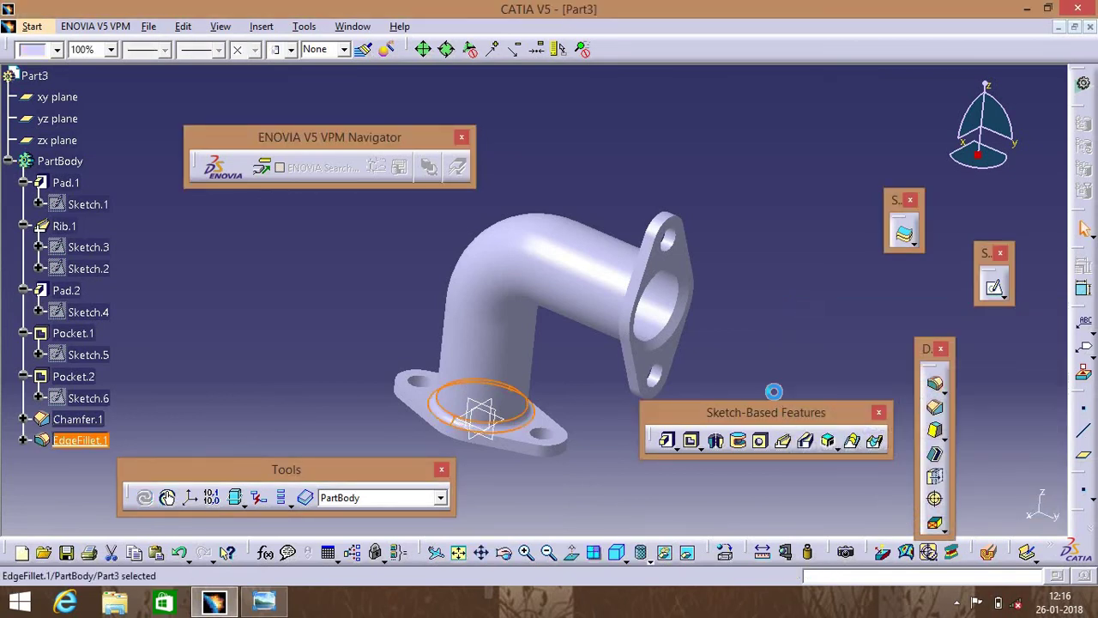
Step: Round the pipe-to-upper-flange edge with a 6 mm fillet, creating EdgeFillet.2
{"action": "left_click", "coordinate": [504, 555]}
{"action": "left_click_drag", "start_coordinate": [635, 300], "coordinate": [720, 264]}
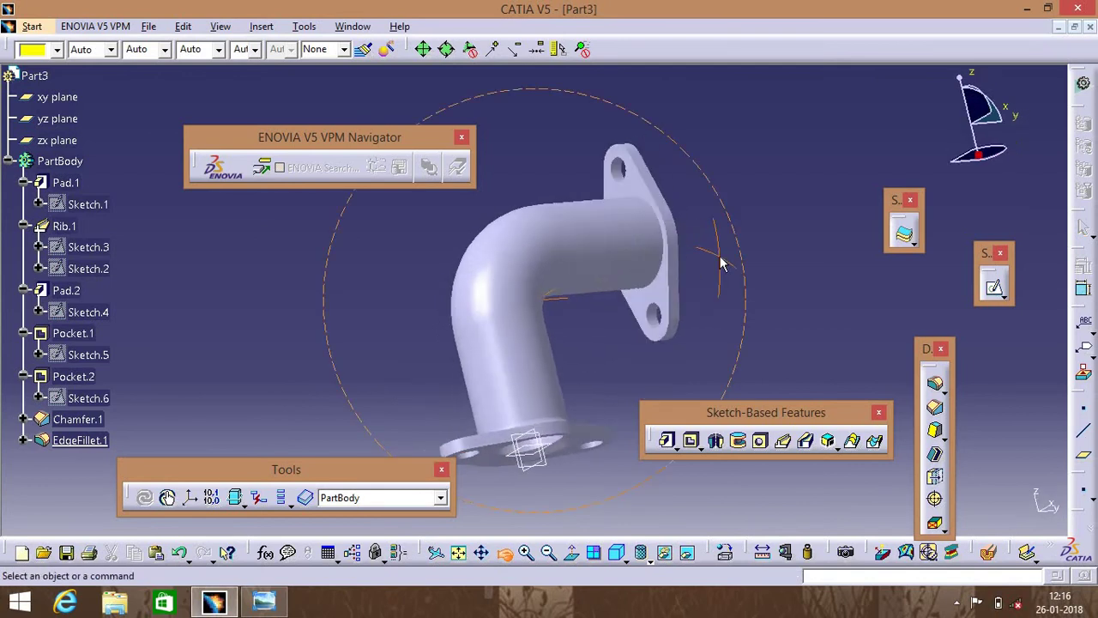
{"action": "left_click", "coordinate": [655, 274]}
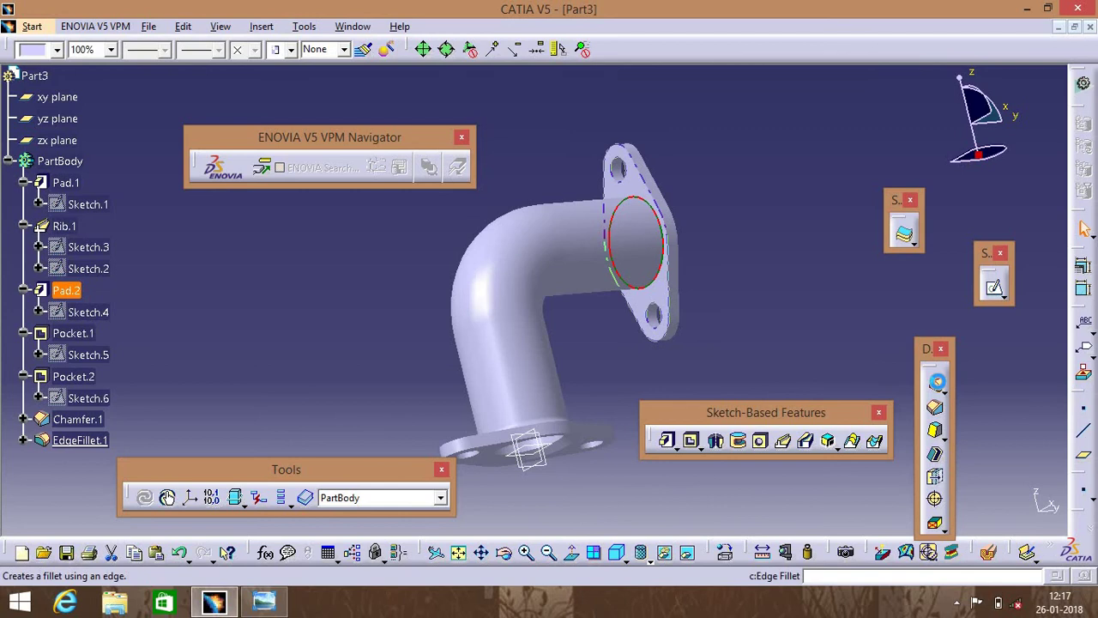
{"action": "left_click", "coordinate": [937, 381]}
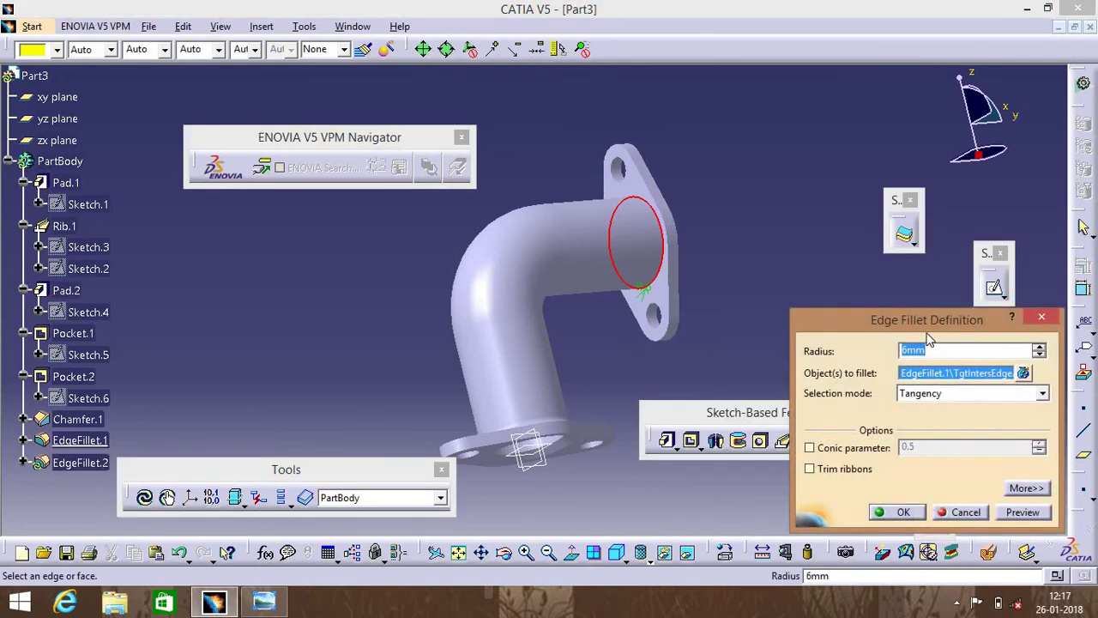
{"action": "left_click", "coordinate": [903, 512]}
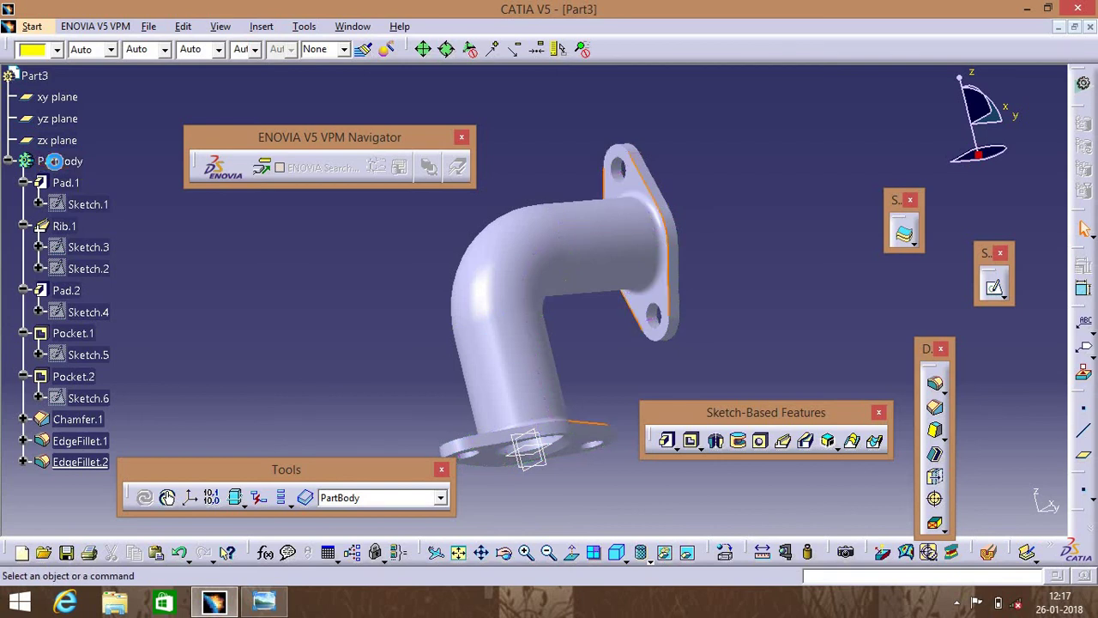
Step: Apply Iron from the Metal material catalog to PartBody
{"action": "right_click", "coordinate": [54, 163]}
{"action": "key", "text": "Escape"}
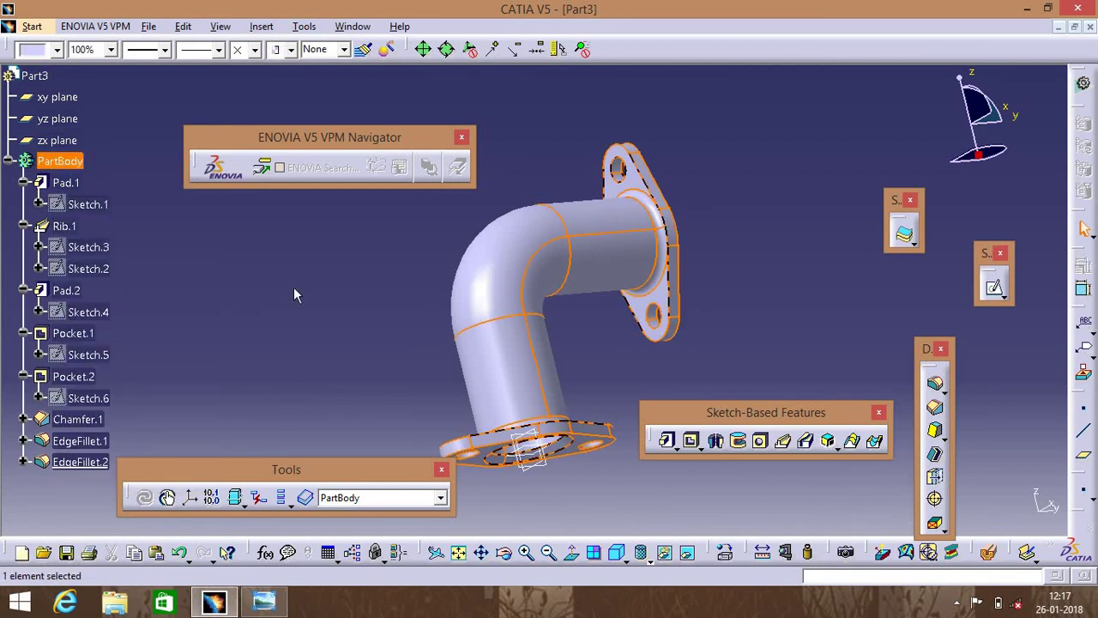
{"action": "left_click", "coordinate": [726, 556]}
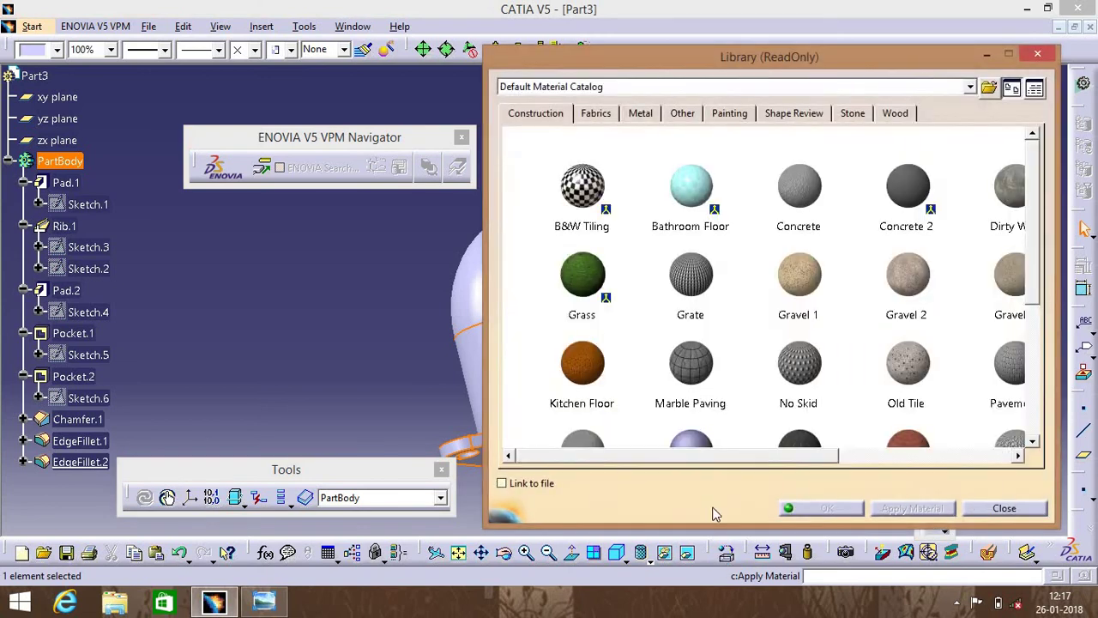
{"action": "left_click", "coordinate": [635, 116]}
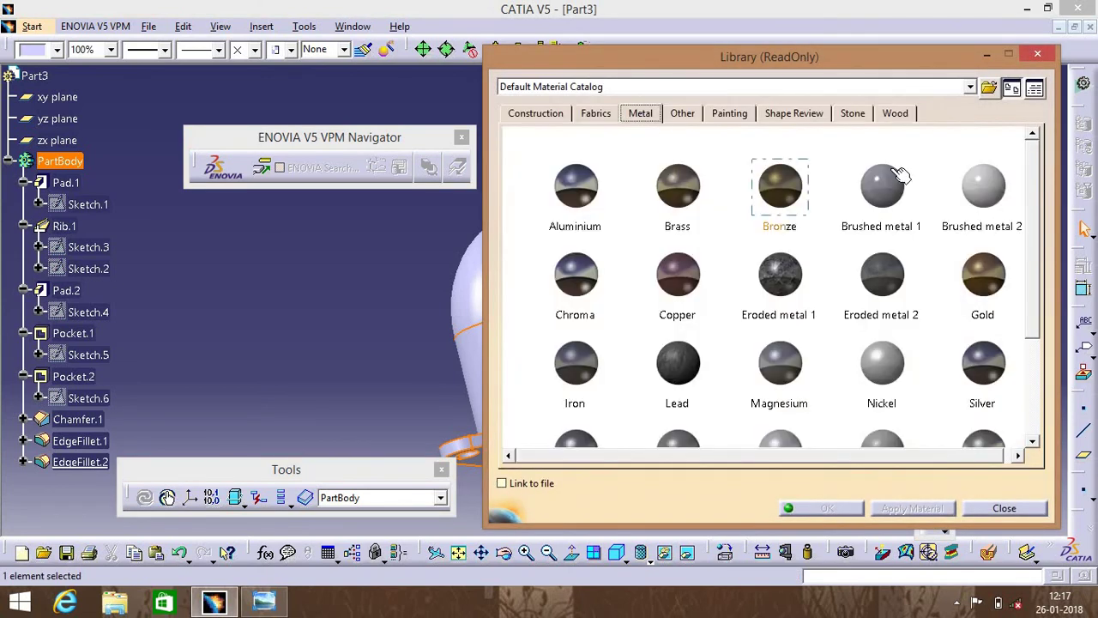
{"action": "scroll", "coordinate": [943, 257], "scroll_direction": "down", "scroll_amount": 1}
{"action": "left_click", "coordinate": [983, 230]}
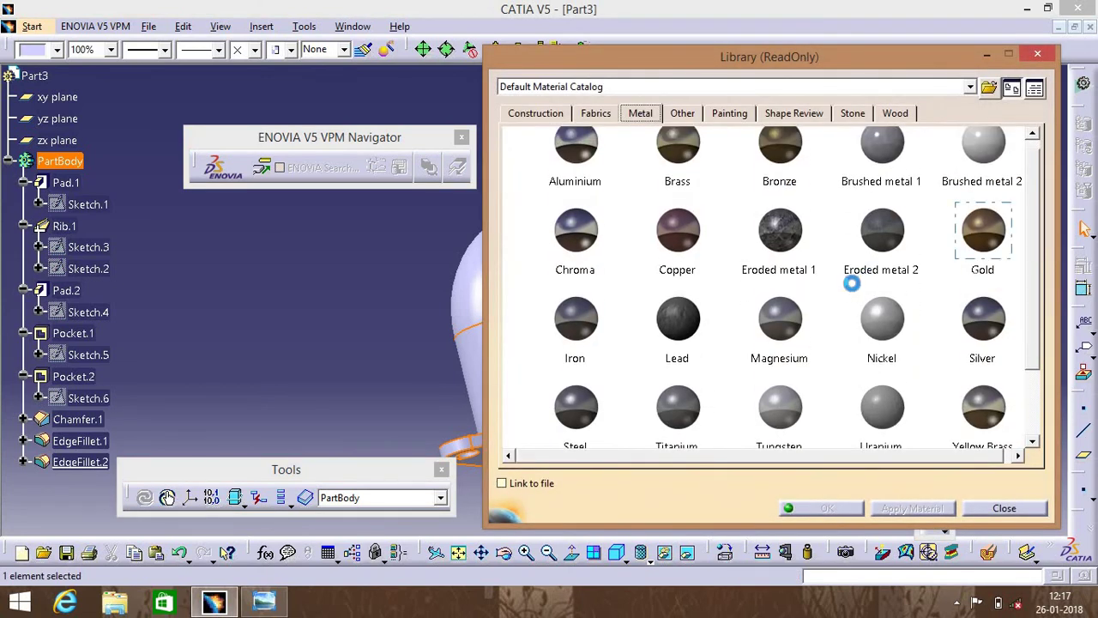
{"action": "left_click", "coordinate": [570, 329]}
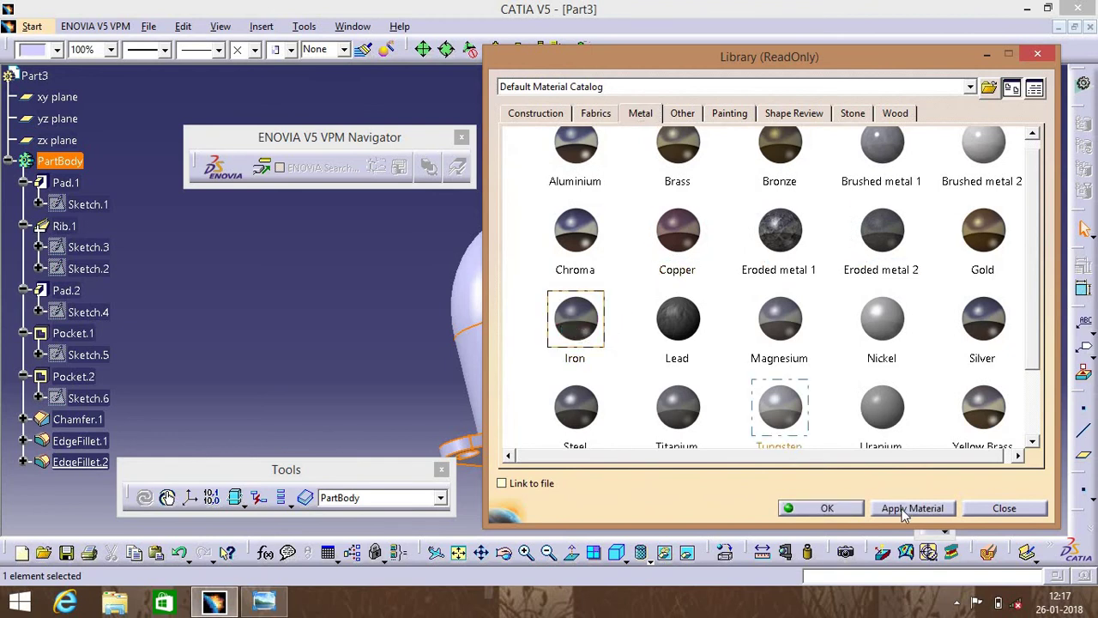
{"action": "left_click", "coordinate": [908, 513]}
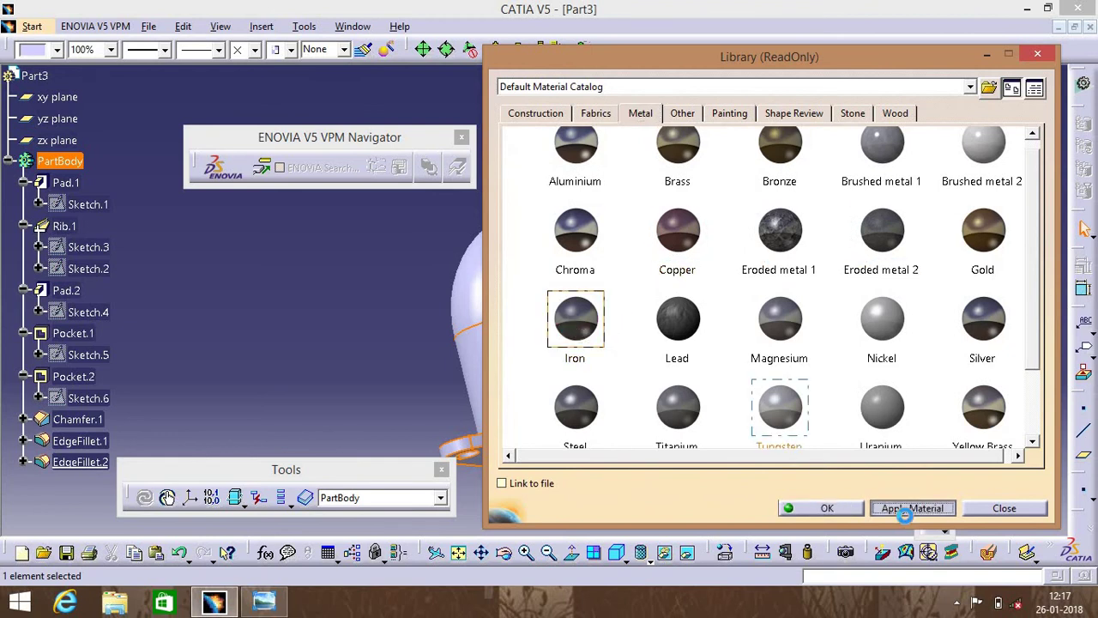
{"action": "left_click", "coordinate": [828, 509]}
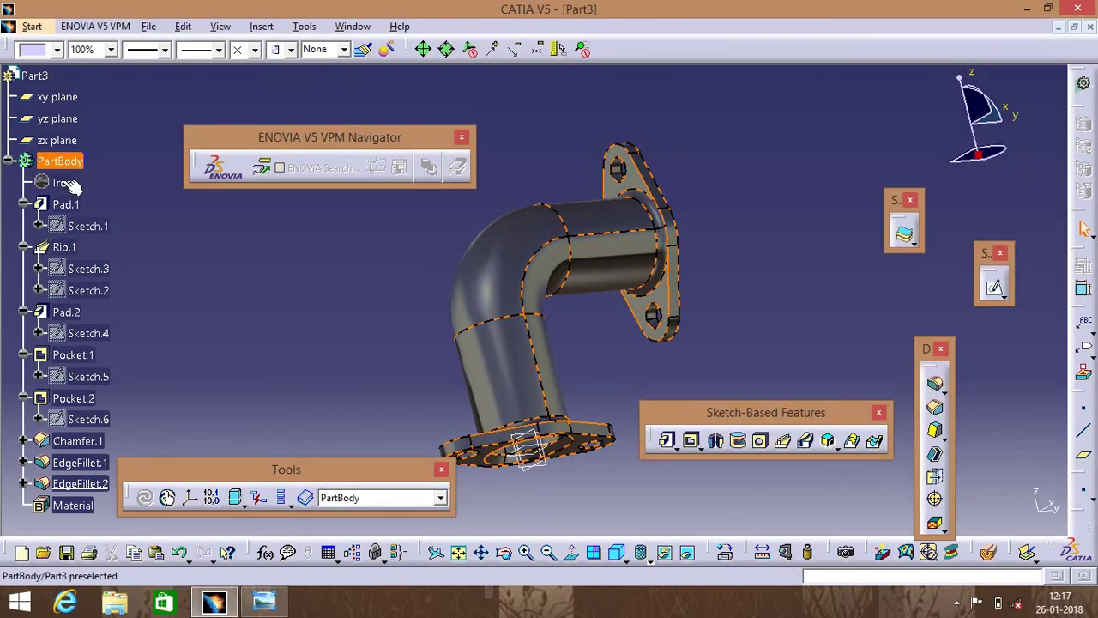
Step: Open Iron's rendering properties and try out the ambient, reflectivity and transparency sliders
{"action": "right_click", "coordinate": [67, 185]}
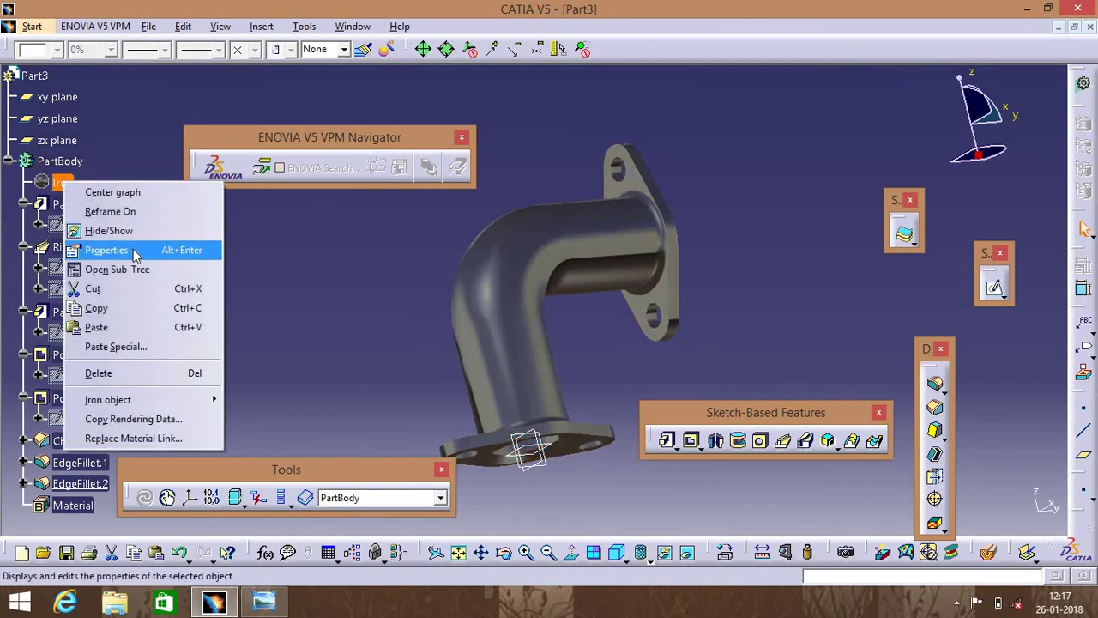
{"action": "left_click", "coordinate": [137, 259]}
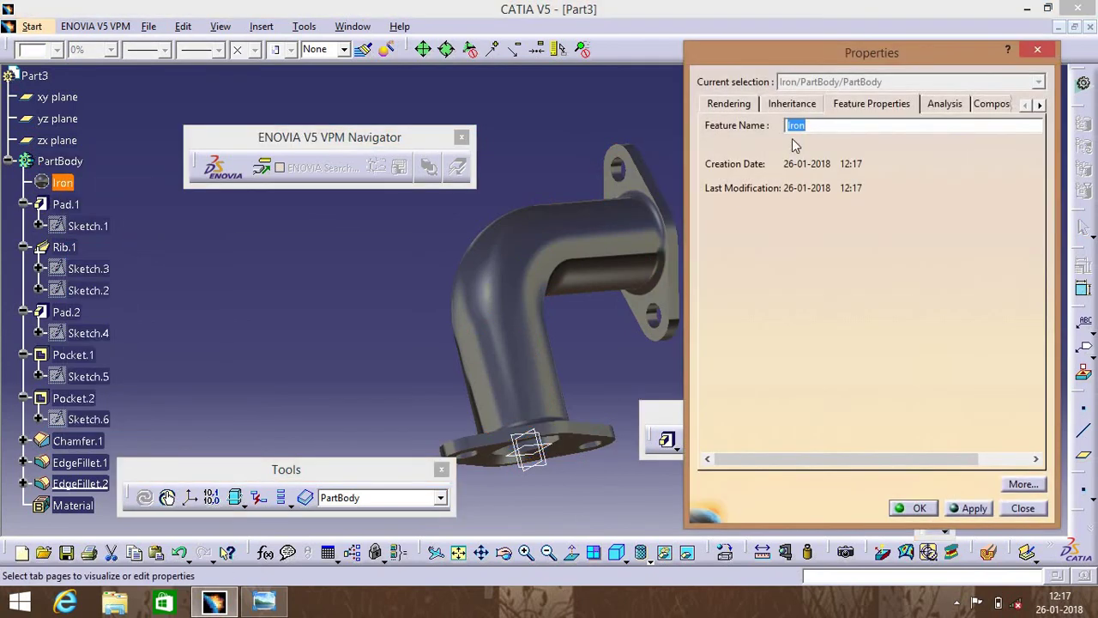
{"action": "left_click", "coordinate": [729, 104]}
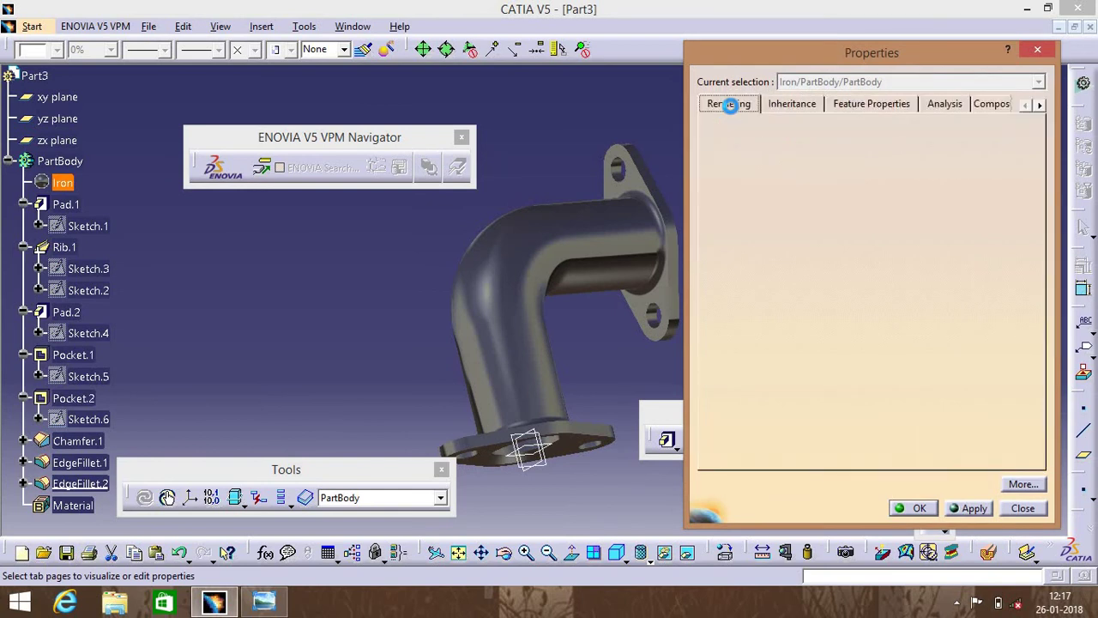
{"action": "mouse_move", "coordinate": [824, 259]}
{"action": "left_mouse_down"}
{"action": "mouse_move", "coordinate": [856, 259]}
{"action": "mouse_move", "coordinate": [855, 324]}
{"action": "left_mouse_up"}
{"action": "left_click_drag", "start_coordinate": [838, 395], "coordinate": [855, 394]}
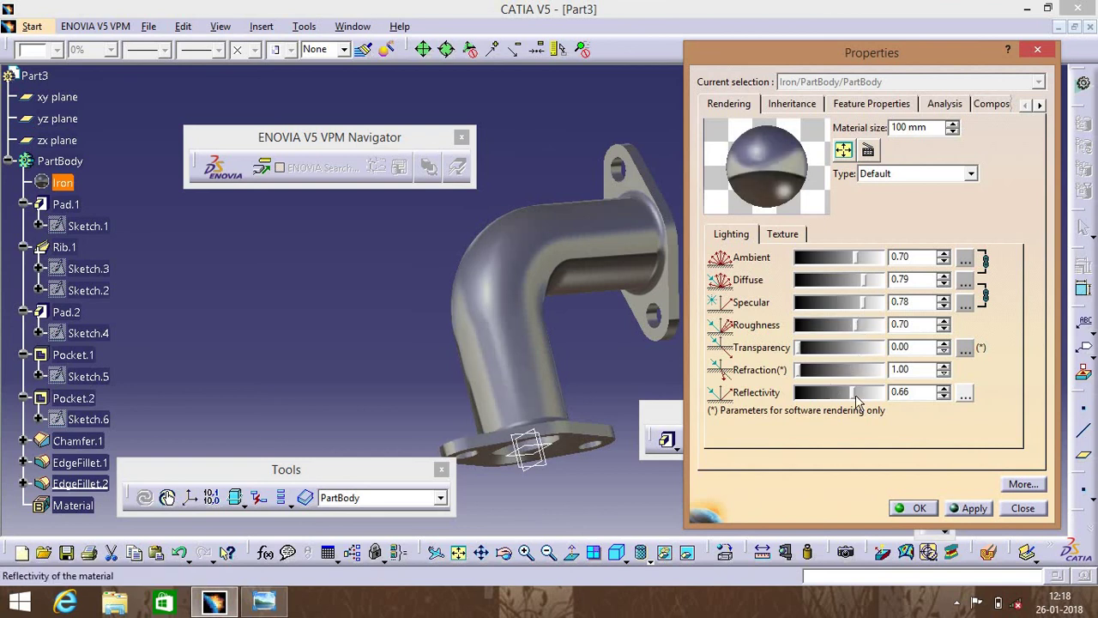
{"action": "left_click", "coordinate": [830, 353]}
{"action": "left_click_drag", "start_coordinate": [806, 348], "coordinate": [801, 346]}
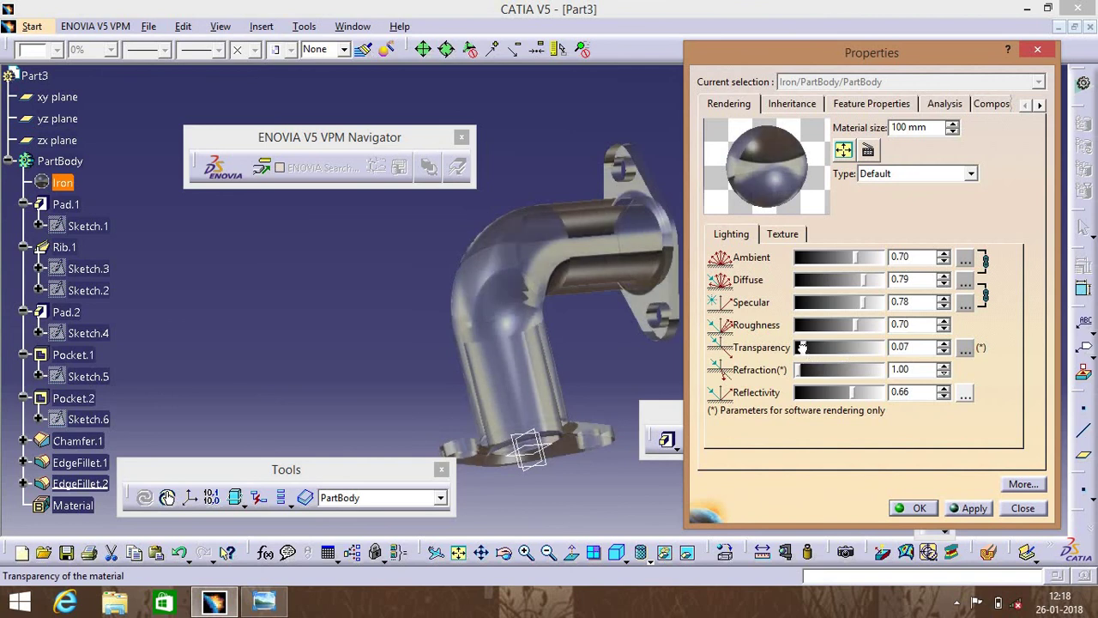
Step: Finalize Iron rendering: no transparency, refraction 2.54, reflectivity 0.89, ambient 0.88, applied
{"action": "left_click", "coordinate": [794, 348]}
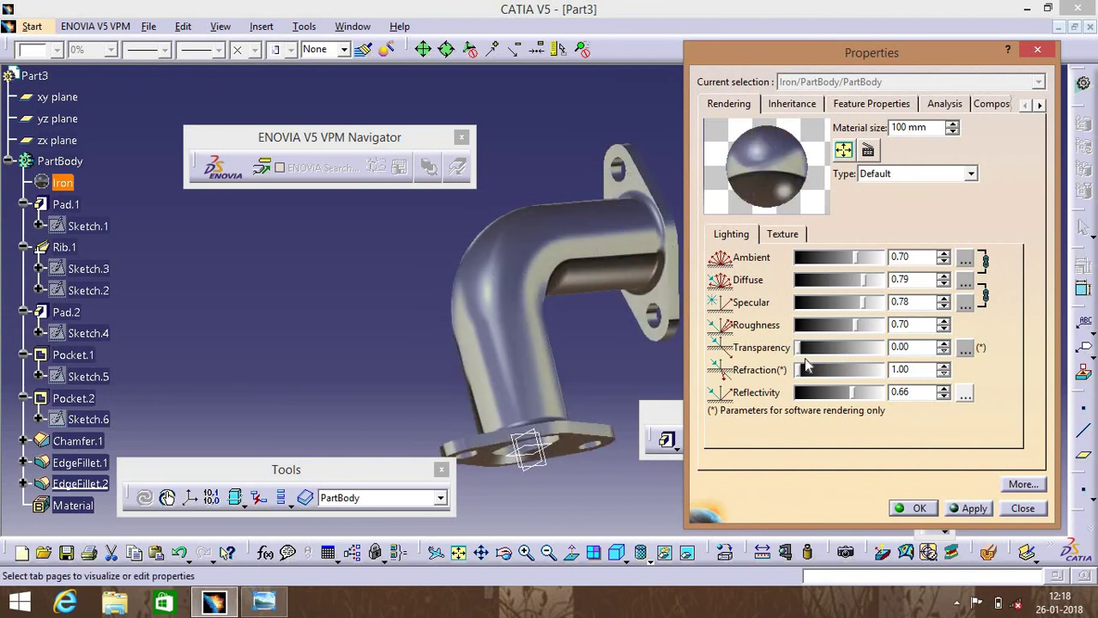
{"action": "left_click_drag", "start_coordinate": [817, 371], "coordinate": [864, 371]}
{"action": "left_click", "coordinate": [873, 393]}
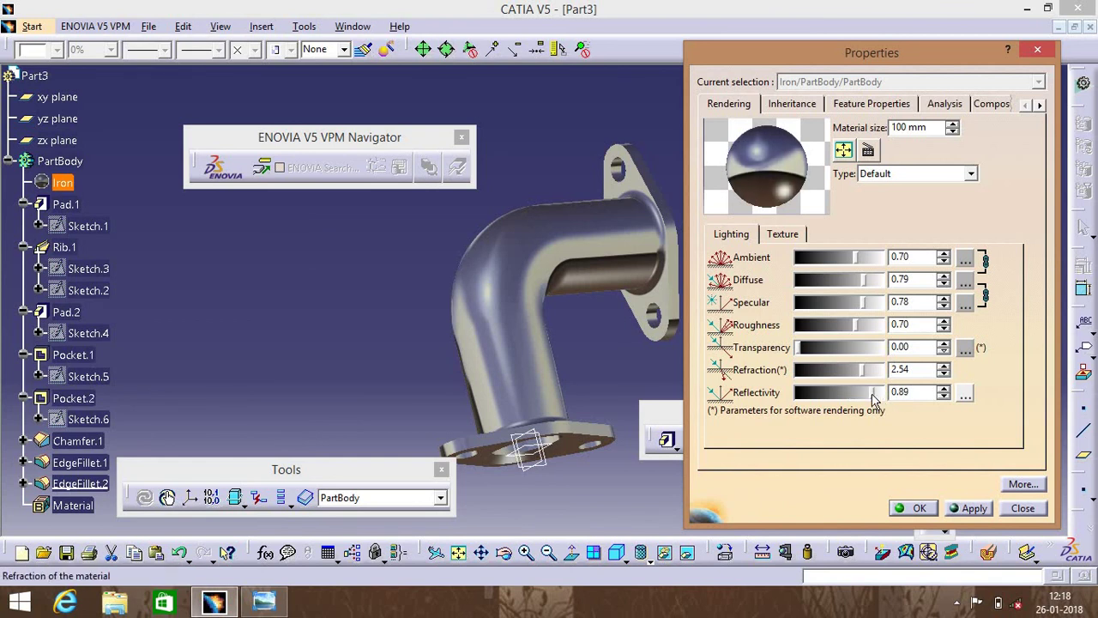
{"action": "left_click", "coordinate": [871, 260]}
{"action": "left_click", "coordinate": [965, 507]}
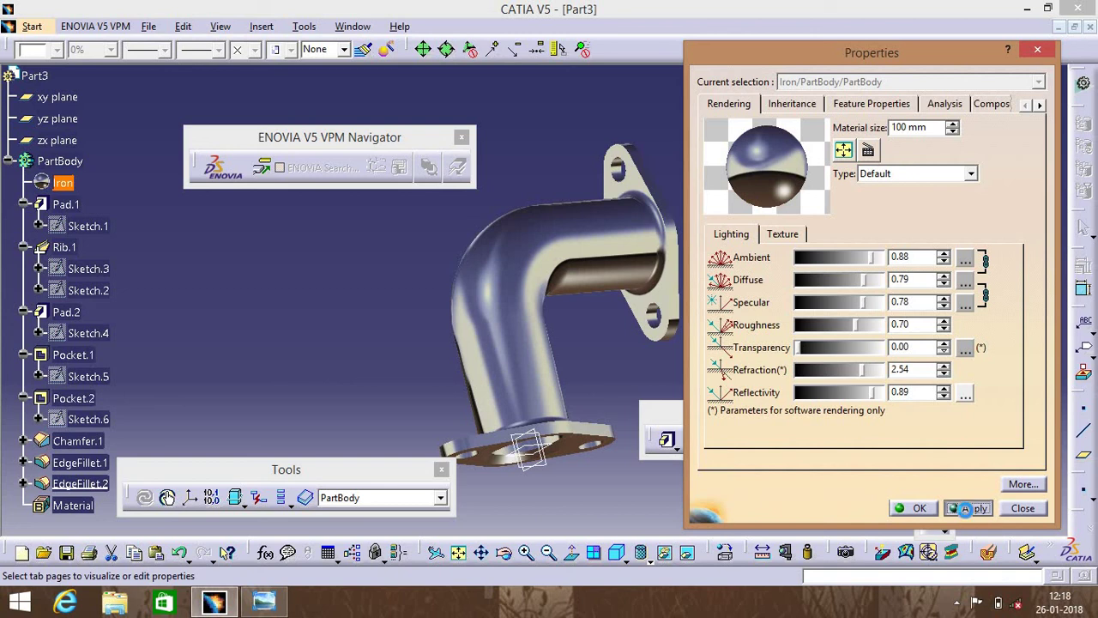
{"action": "left_click", "coordinate": [924, 509]}
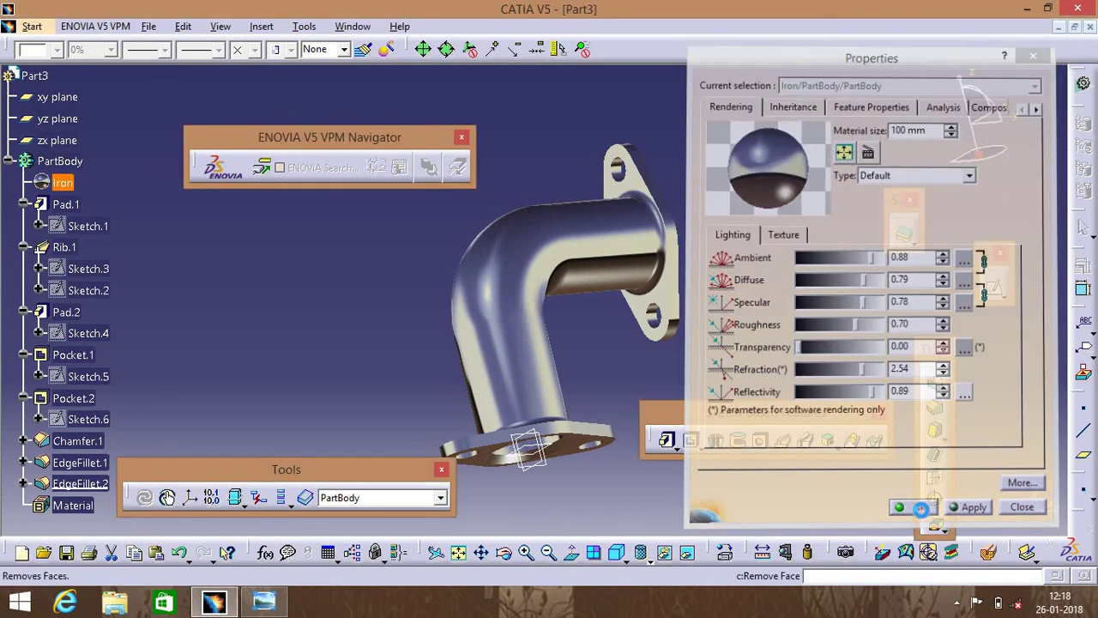
{"action": "left_click", "coordinate": [737, 288]}
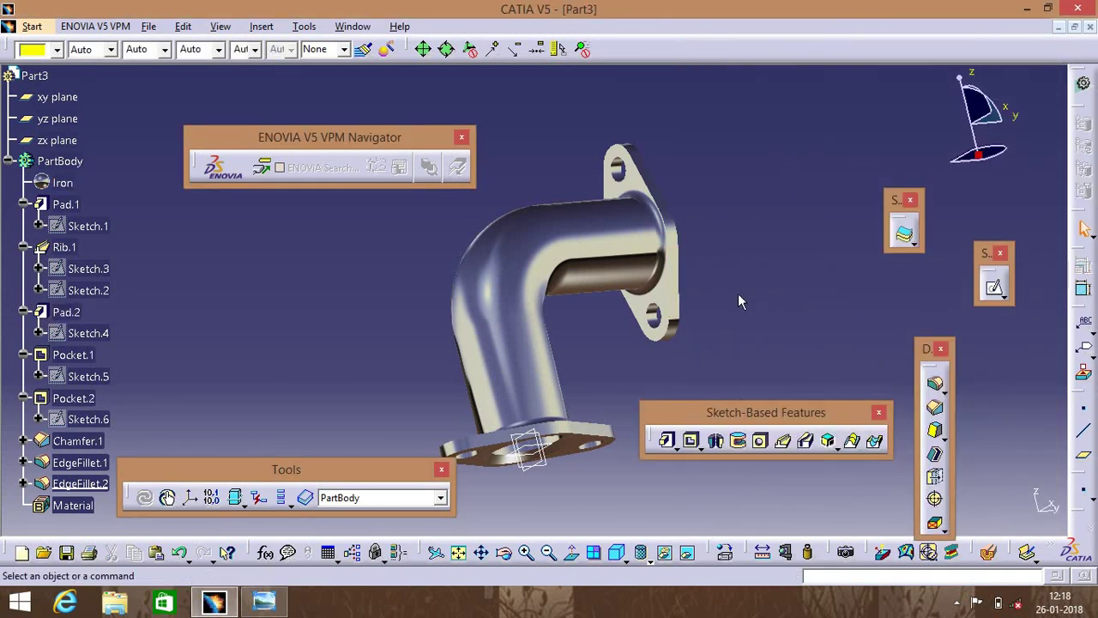
Step: Rotate the iron elbow to bring the upper flange face and bore into view
{"action": "left_click", "coordinate": [503, 553]}
{"action": "mouse_move", "coordinate": [547, 328]}
{"action": "left_mouse_down"}
{"action": "mouse_move", "coordinate": [580, 132]}
{"action": "mouse_move", "coordinate": [699, 279]}
{"action": "mouse_move", "coordinate": [652, 286]}
{"action": "left_mouse_up"}
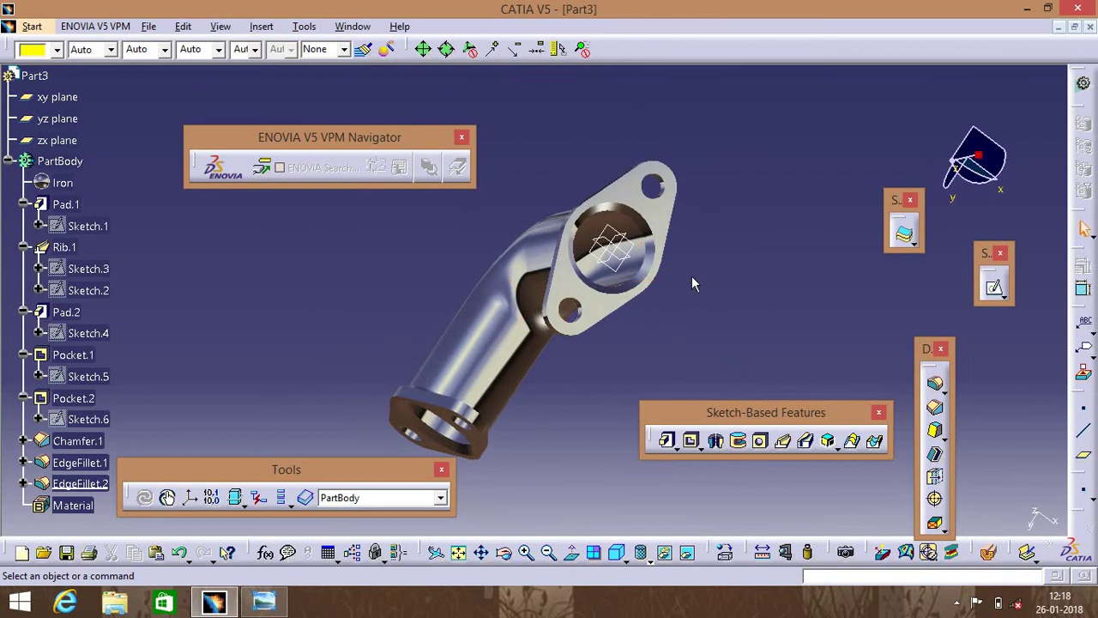